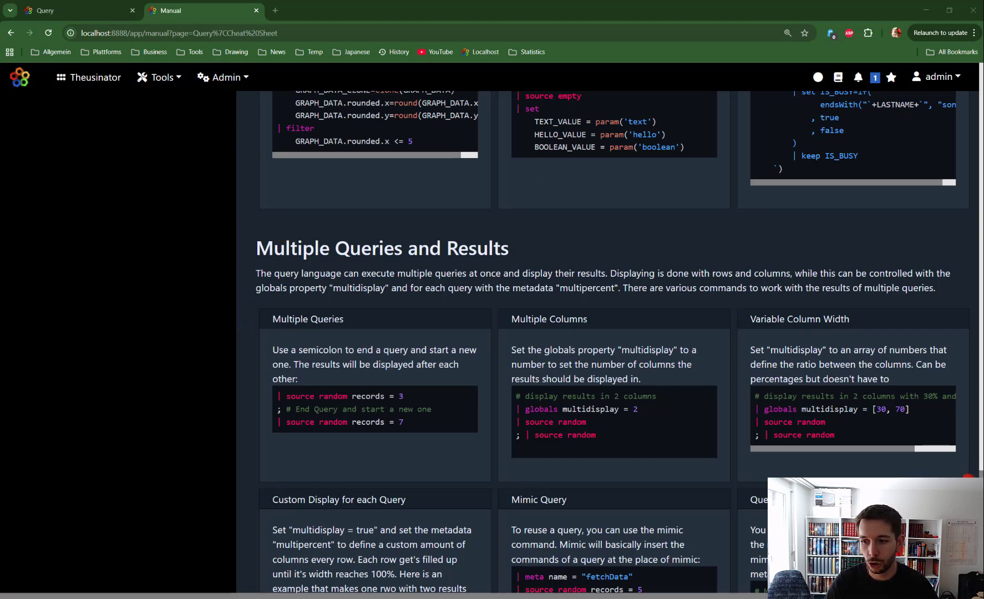
# Step: Copy the Multiple Queries example from the manual's cheat sheet into the query editor
pyautogui.press('Home')
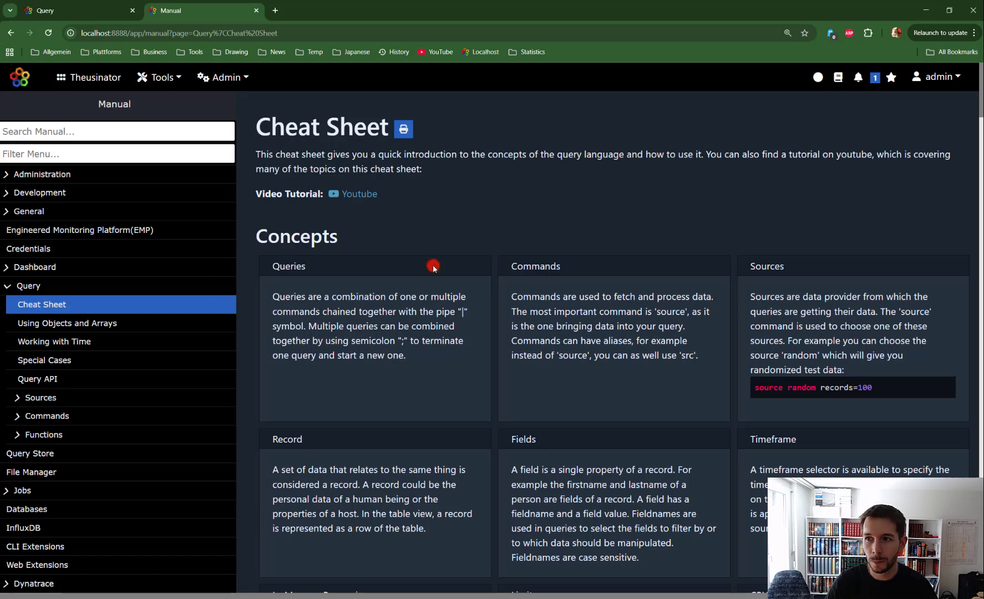
pyautogui.moveTo(981, 93); pyautogui.dragTo(960, 500)
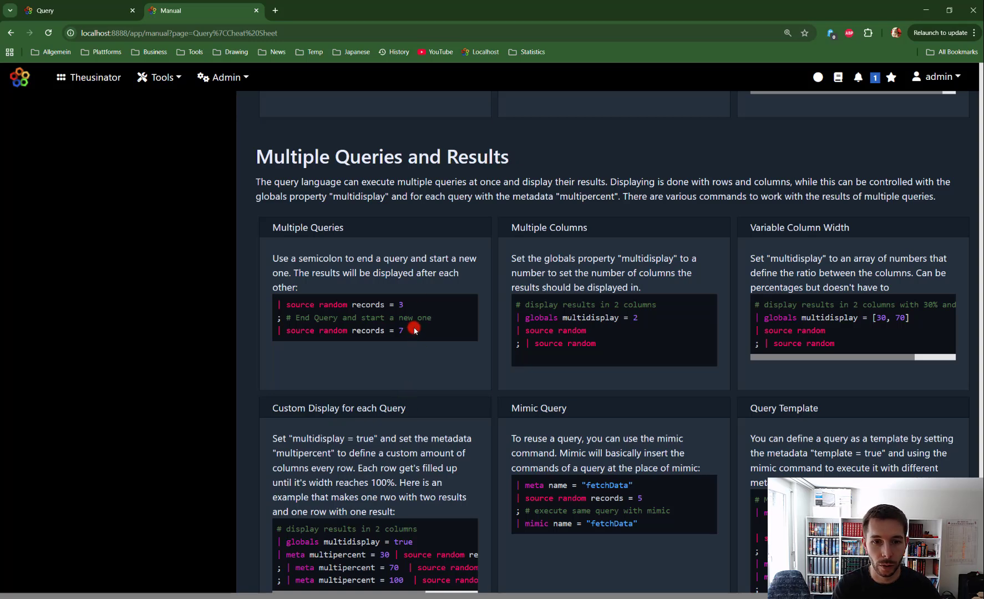
pyautogui.moveTo(414, 330); pyautogui.dragTo(231, 265)
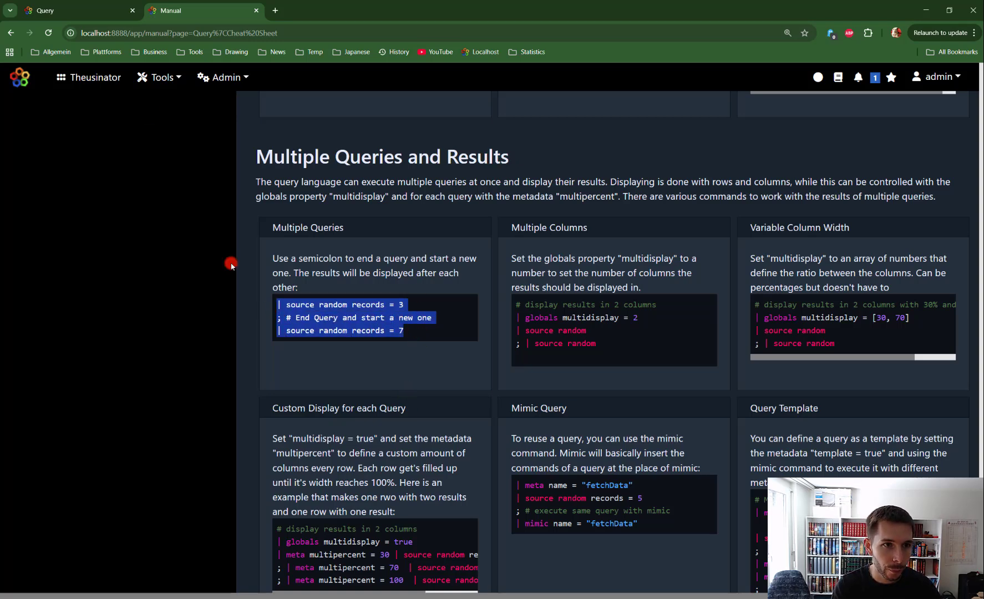
pyautogui.click(81, 11)
pyautogui.click(169, 198)
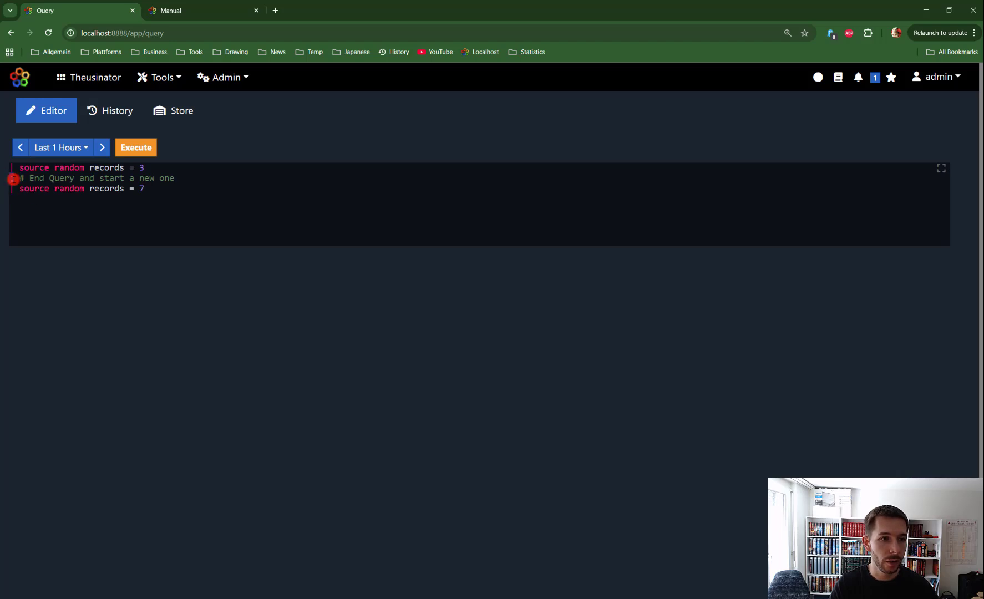
# Step: Execute the two semicolon-separated random queries and review both result tables
pyautogui.moveTo(11, 190); pyautogui.dragTo(125, 189)
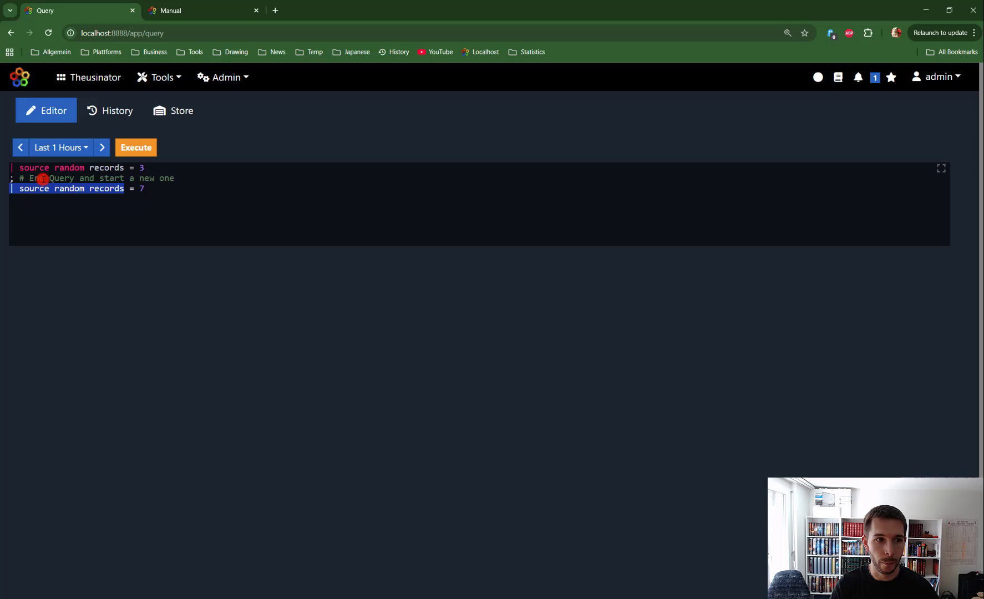
pyautogui.click(138, 149)
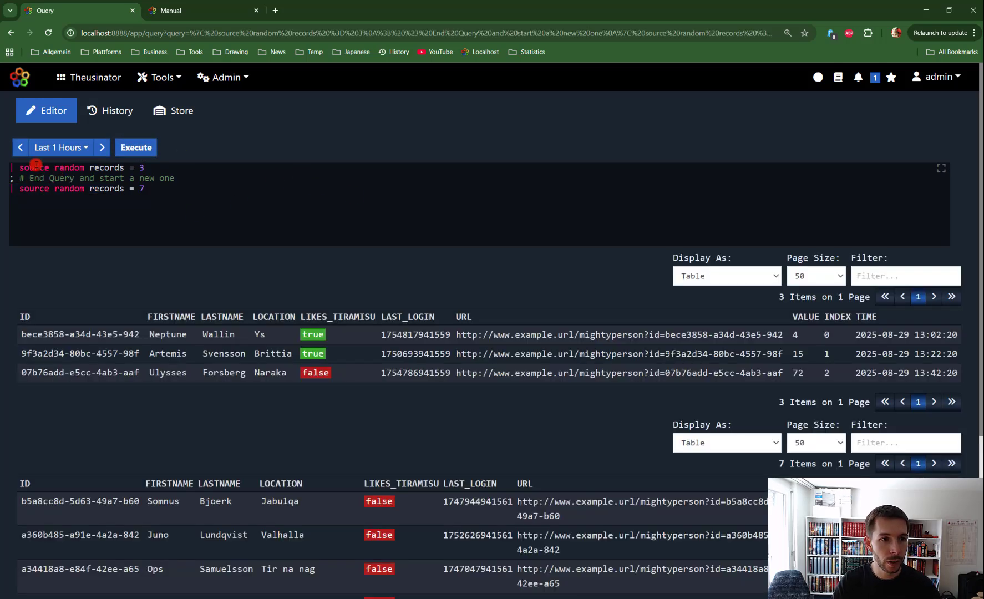
pyautogui.moveTo(24, 167); pyautogui.dragTo(105, 167)
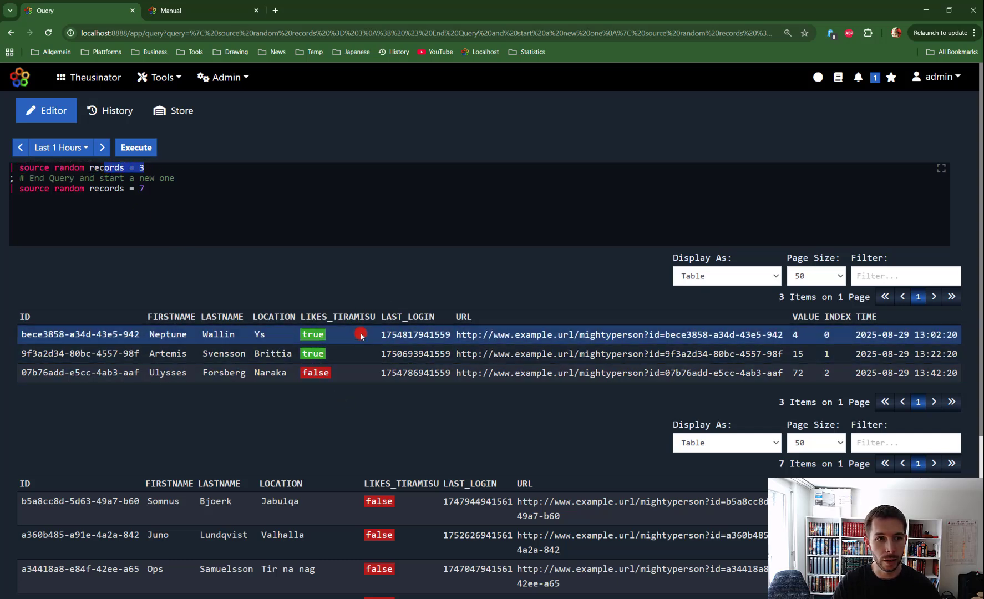
pyautogui.scroll(-4, 222, 333)
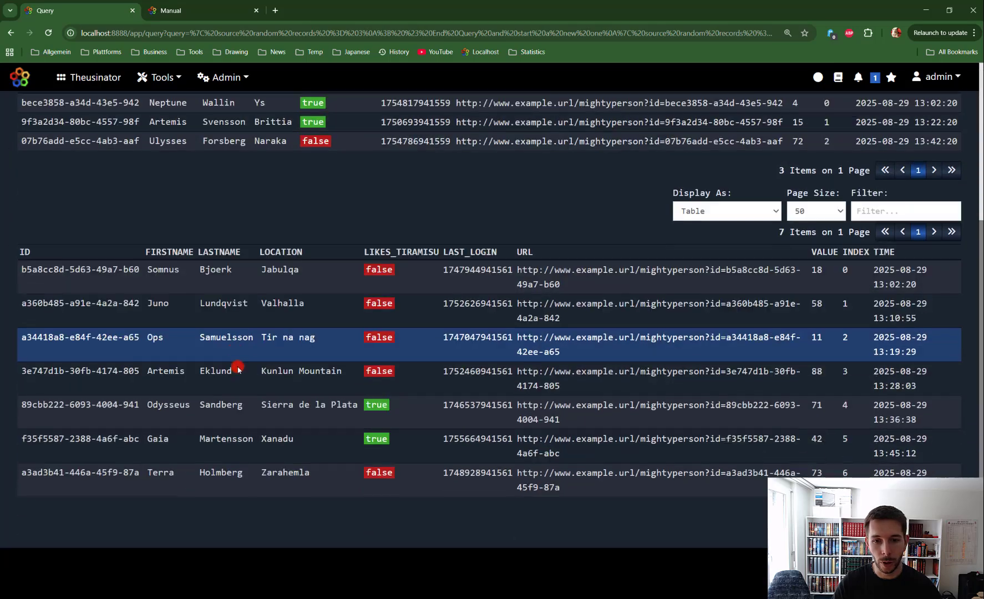
pyautogui.scroll(4, 395, 355)
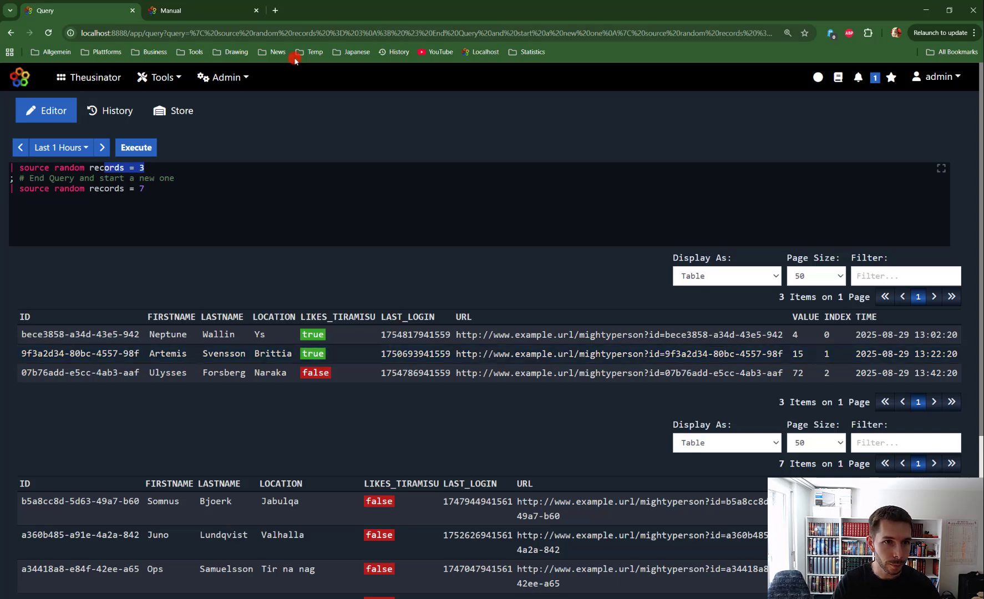
# Step: Replace the editor's query with the cheat sheet's Multiple Columns example, which uses multidisplay = 2, and execute it
pyautogui.click(170, 10)
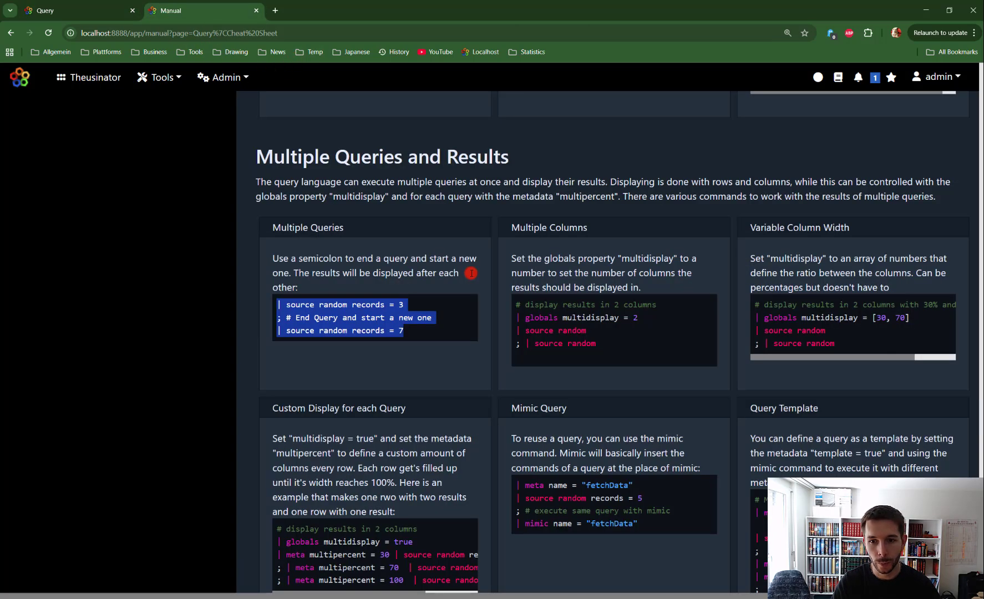
pyautogui.click(645, 319)
pyautogui.moveTo(645, 319); pyautogui.dragTo(557, 317)
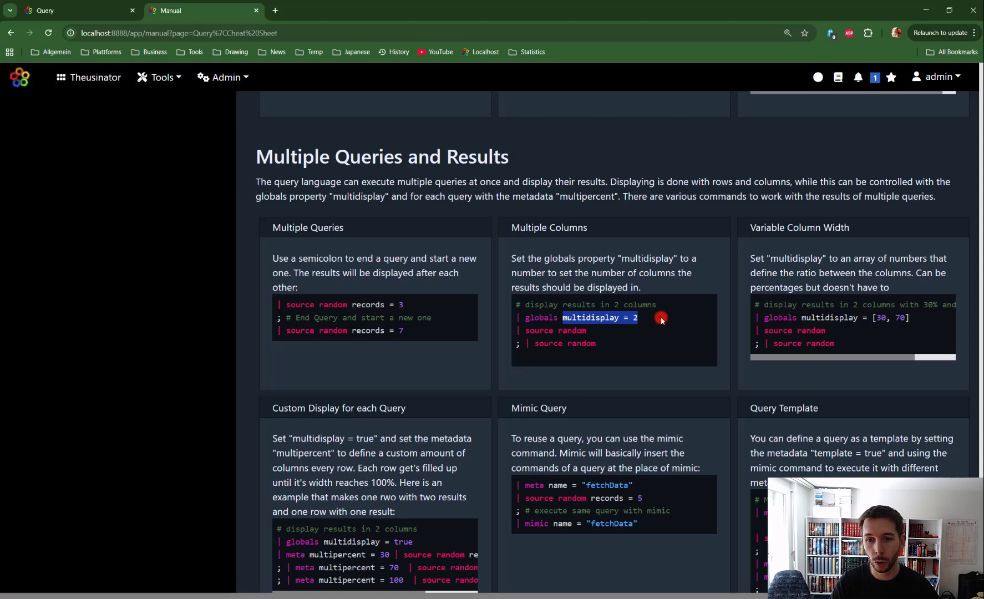
pyautogui.moveTo(612, 345); pyautogui.dragTo(517, 305)
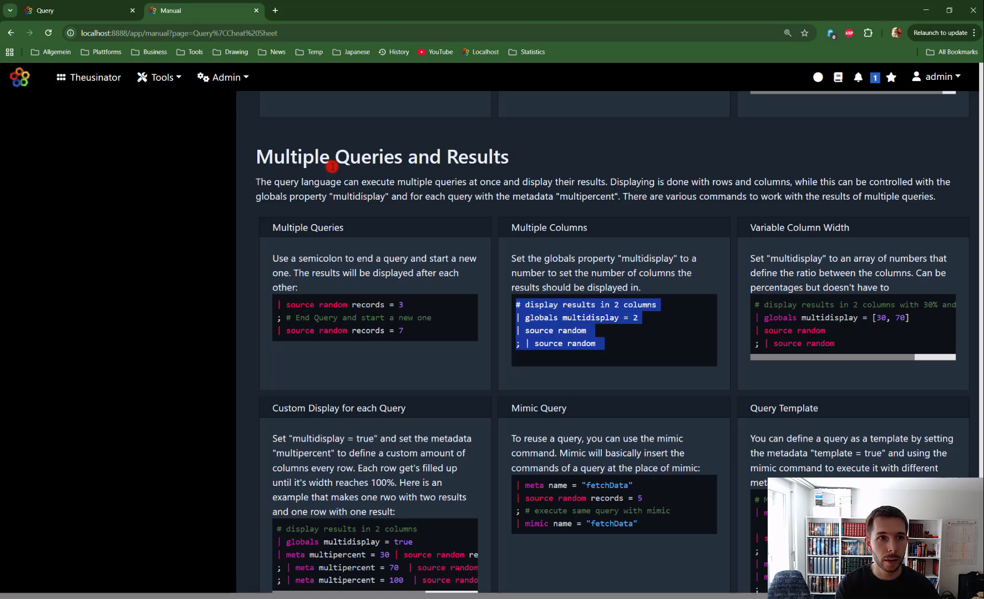
pyautogui.click(55, 10)
pyautogui.moveTo(170, 194); pyautogui.dragTo(12, 165)
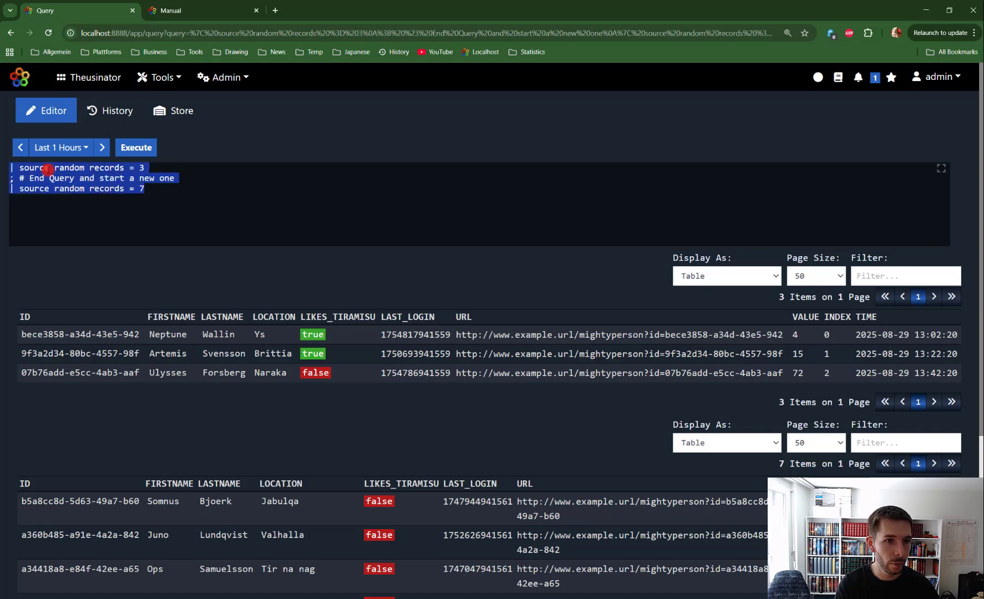
pyautogui.write('# display results in 2 columns | globals multidisplay = 2 | source random ; | source random')
pyautogui.click(136, 147)
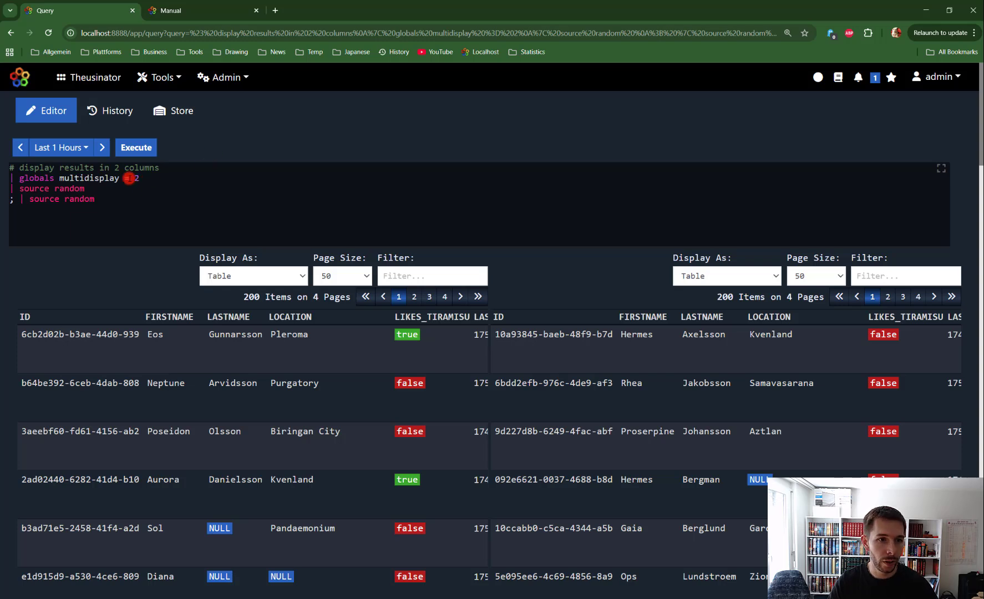
# Step: Set the globals multidisplay value to 3 and execute the query again
pyautogui.doubleClick(135, 178)
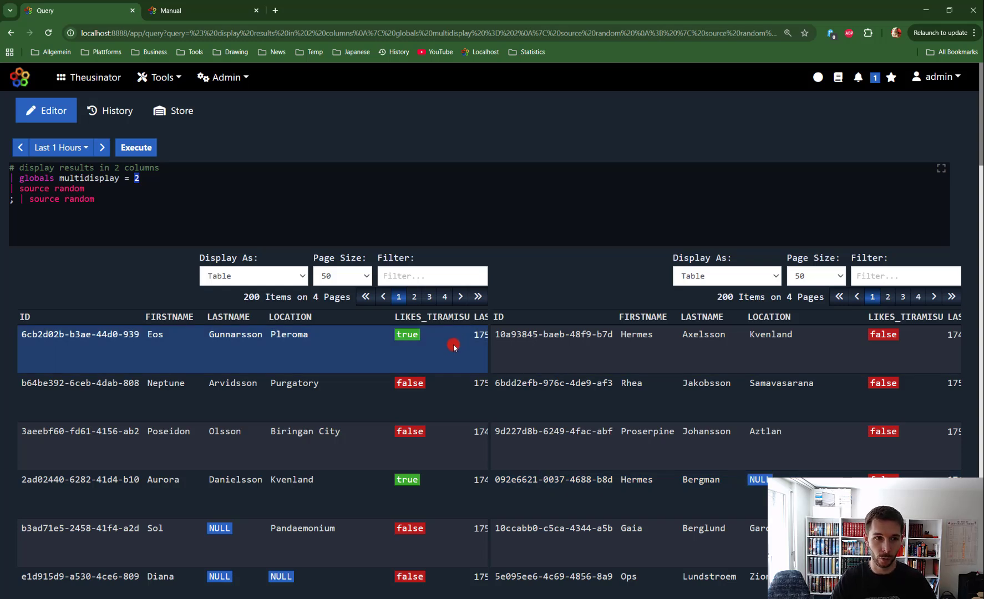
pyautogui.click(152, 179)
pyautogui.press('BackSpace')
pyautogui.write('3')
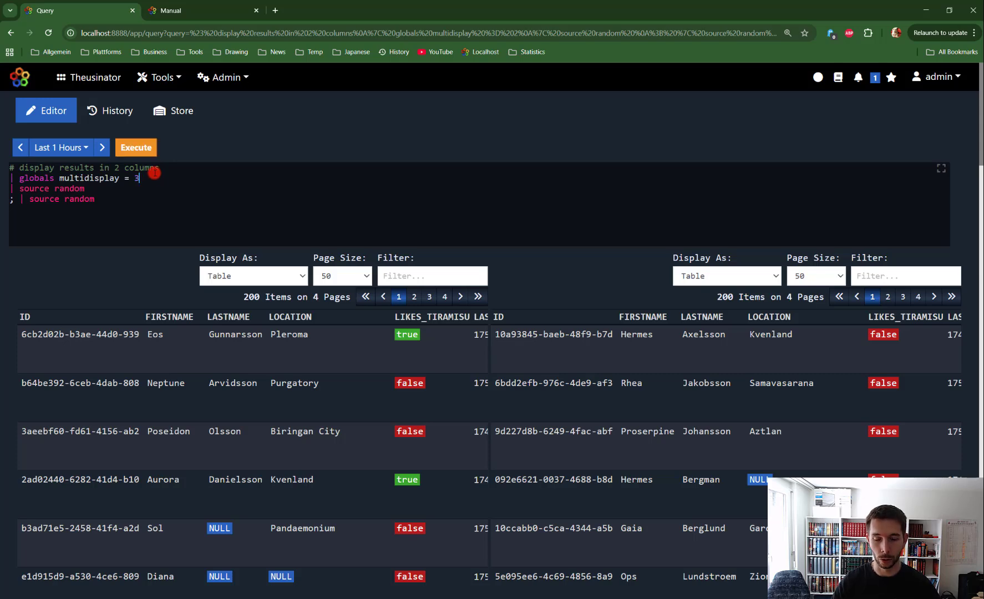
pyautogui.click(136, 147)
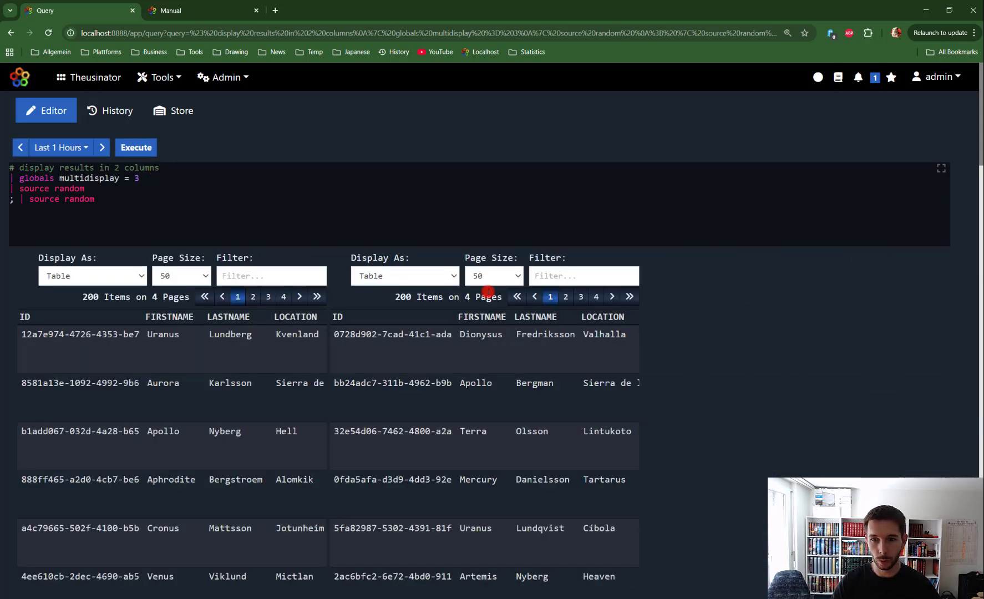
# Step: Duplicate the last "; | source random" line three times, execute the query, and review how the results are arranged
pyautogui.click(105, 199)
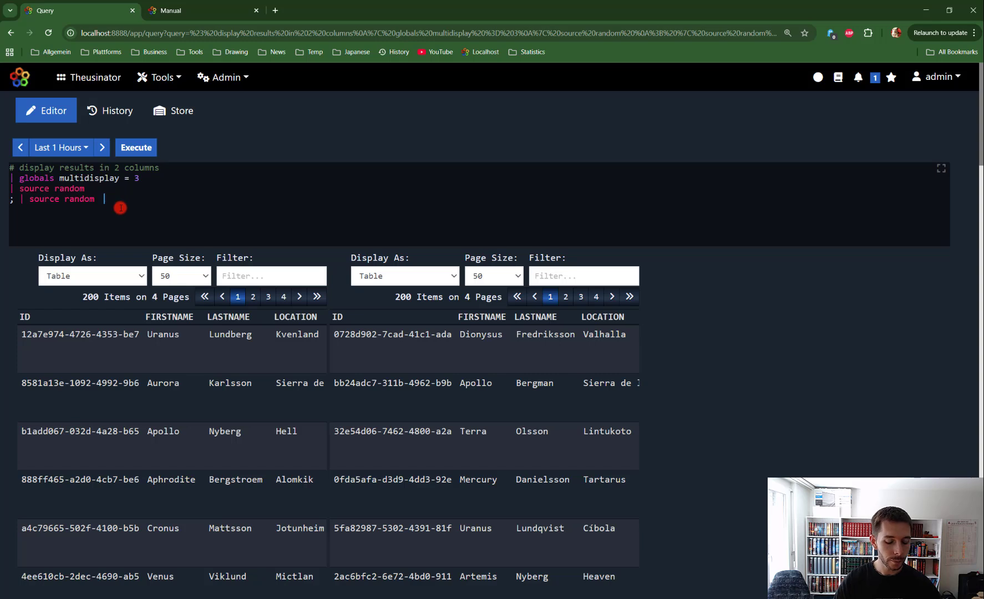
pyautogui.hotkey('ctrl', 'alt', 'Down')
pyautogui.hotkey('ctrl', 'alt', 'Down')
pyautogui.hotkey('ctrl', 'alt', 'Down')
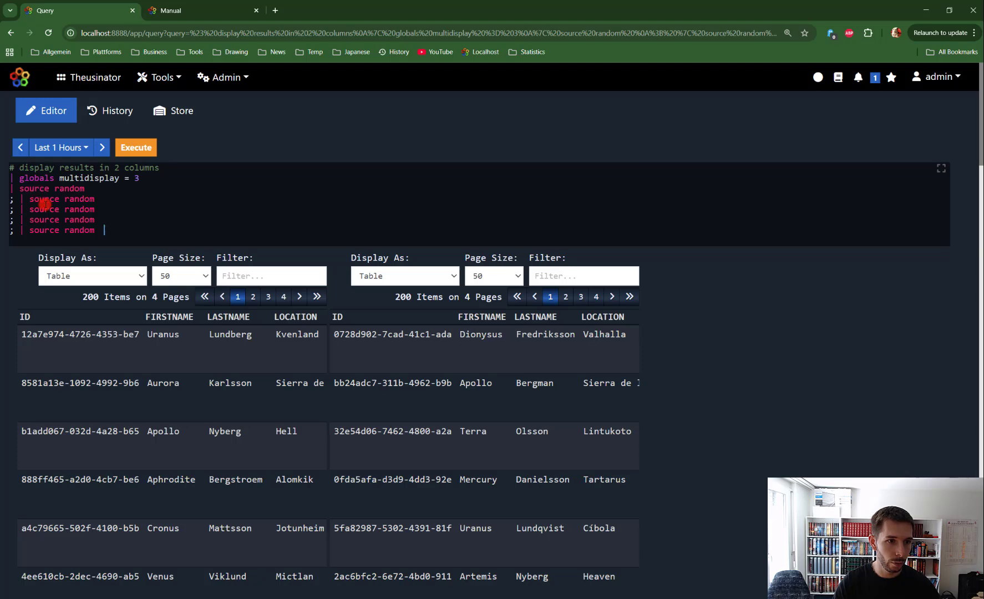
pyautogui.click(140, 147)
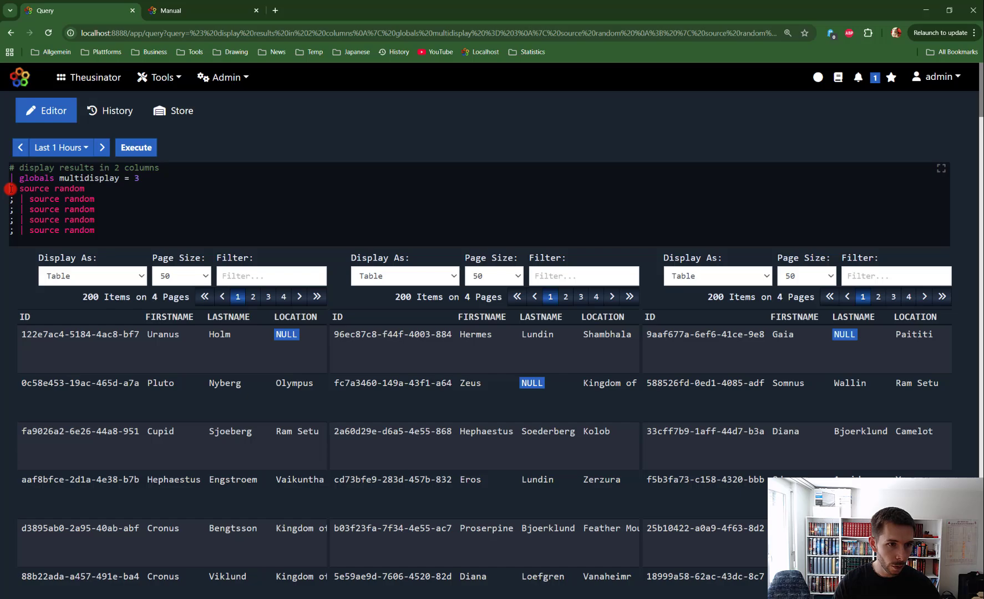
pyautogui.moveTo(10, 189); pyautogui.dragTo(139, 229)
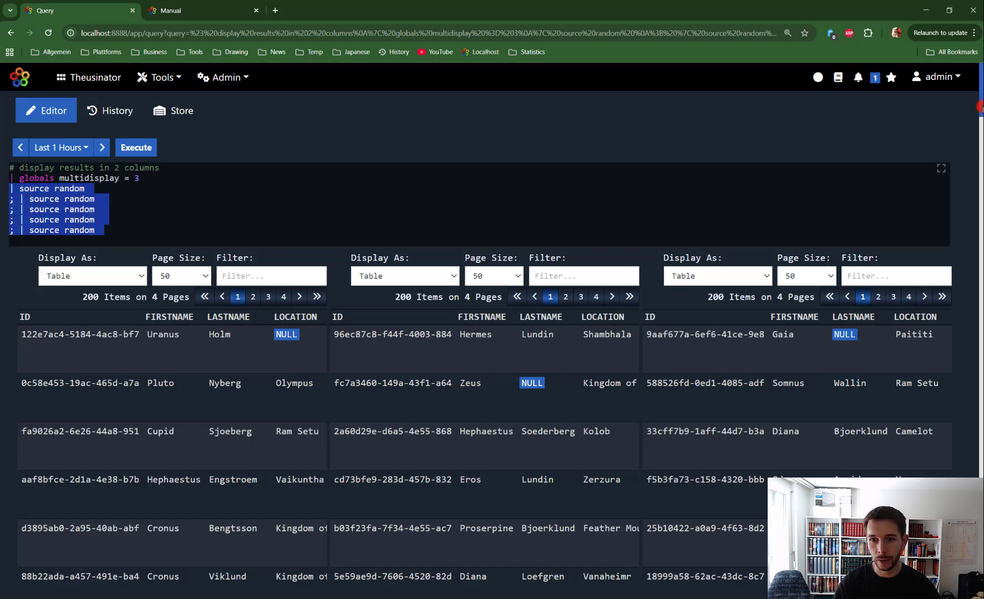
pyautogui.moveTo(981, 107); pyautogui.dragTo(980, 344)
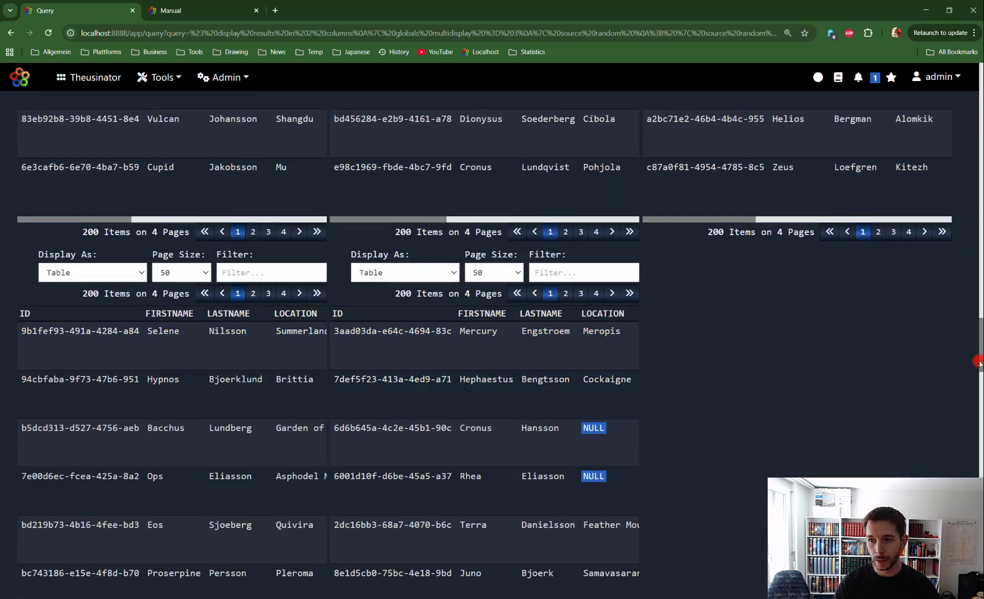
pyautogui.moveTo(980, 363); pyautogui.dragTo(979, 108)
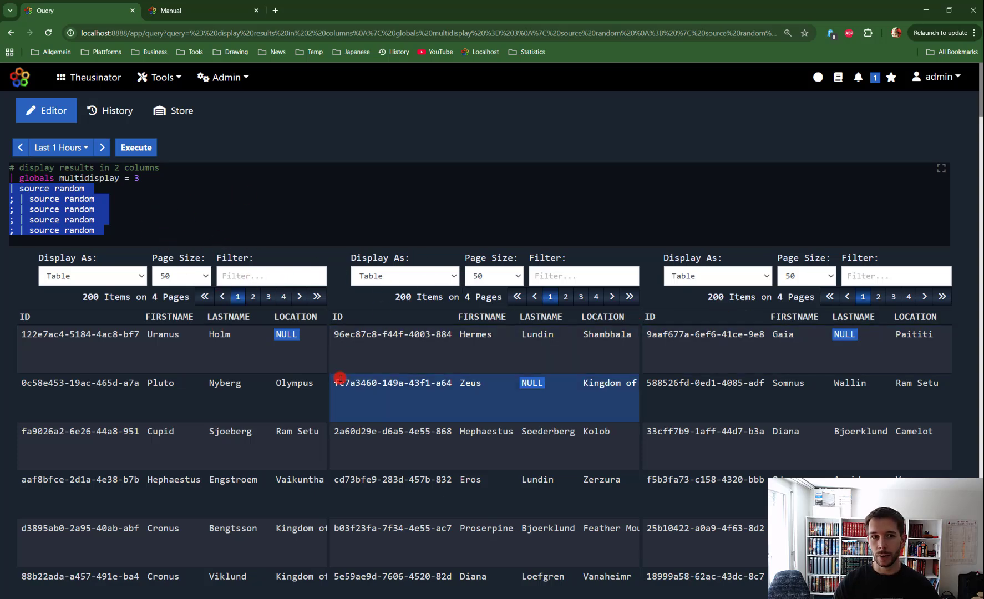
# Step: Set multidisplay to the array [30, 70] and execute the query
pyautogui.click(156, 178)
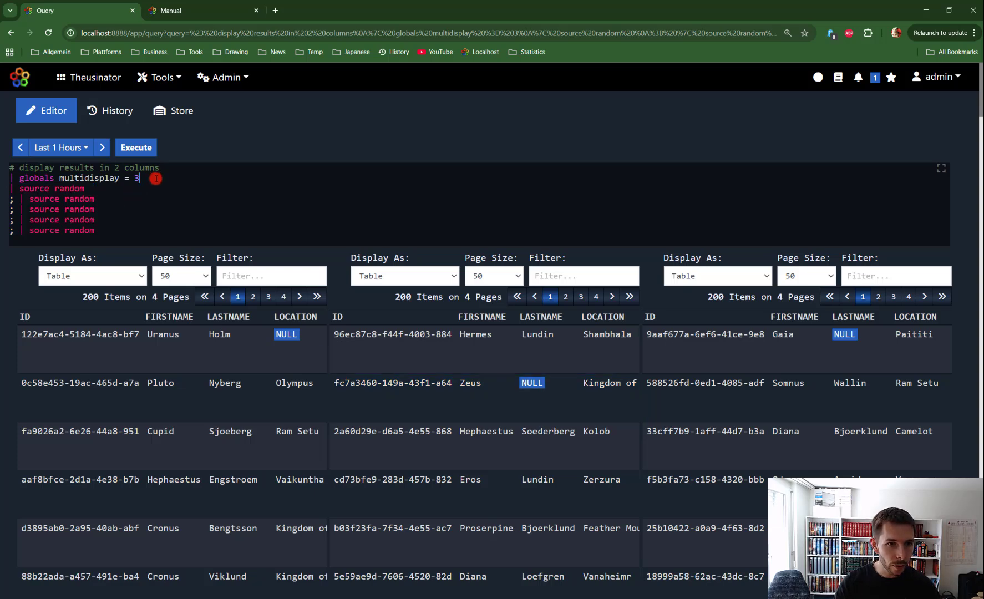
pyautogui.press('BackSpace')
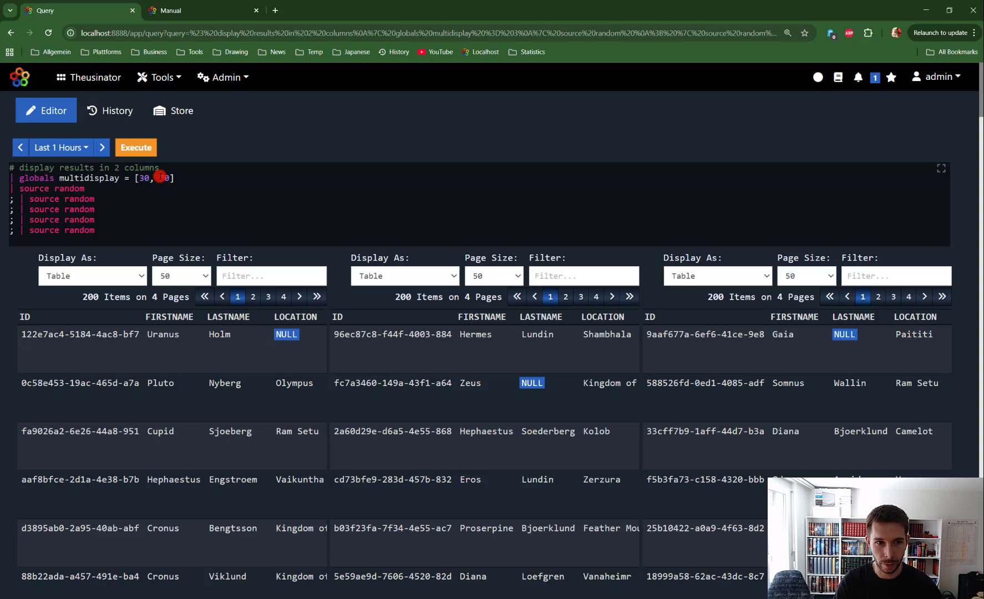
pyautogui.click(136, 147)
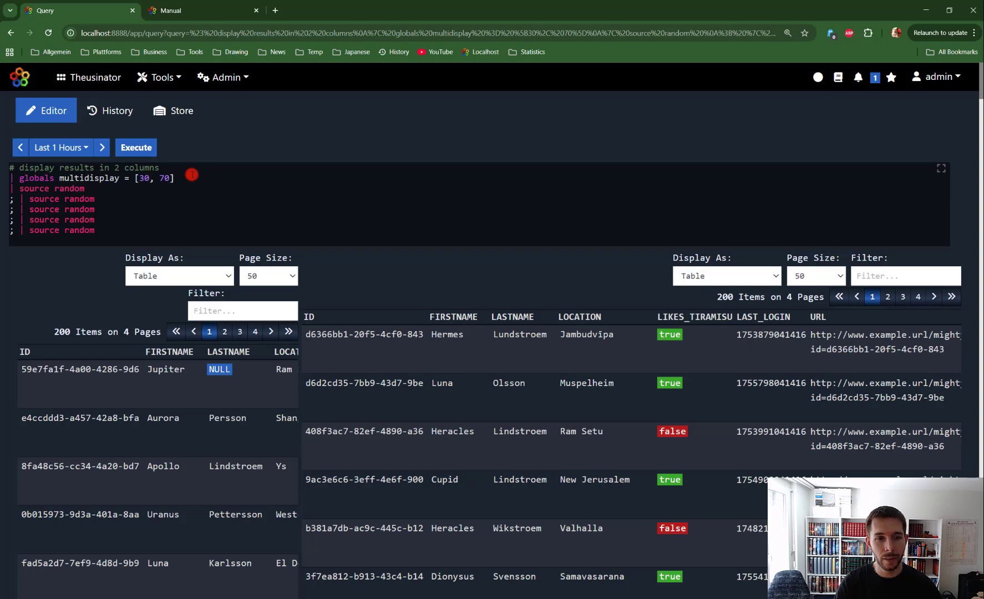
# Step: Change the multidisplay array to the ratio [2, 1] and execute the query
pyautogui.click(145, 178)
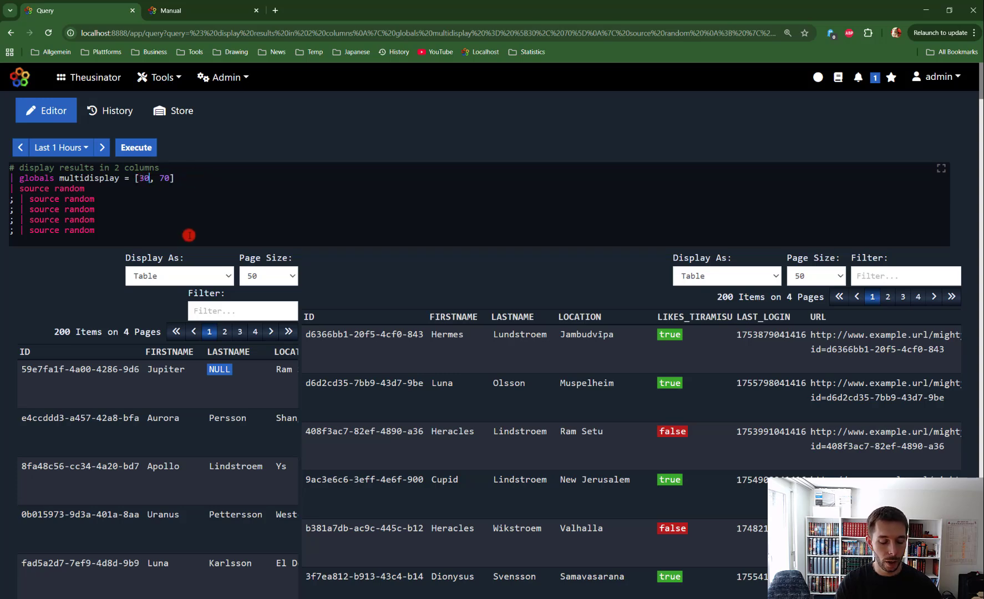
pyautogui.press('Delete')
pyautogui.press('BackSpace')
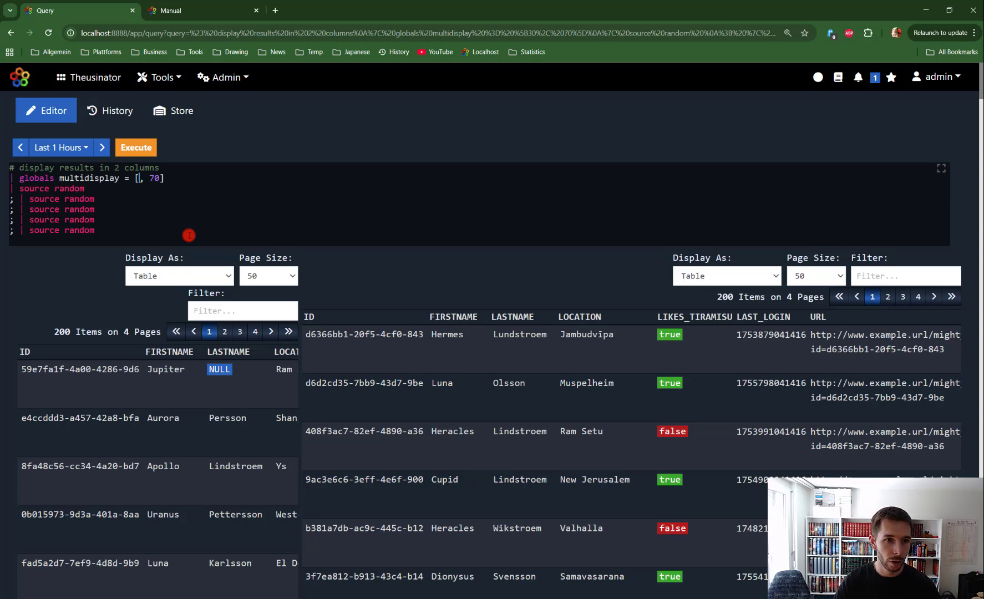
pyautogui.write('2')
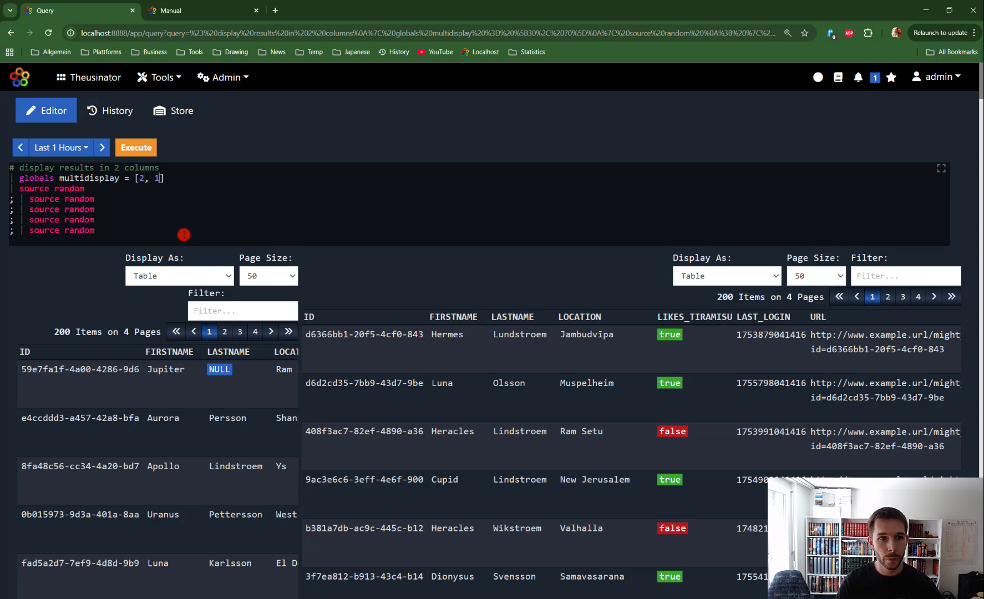
pyautogui.click(141, 149)
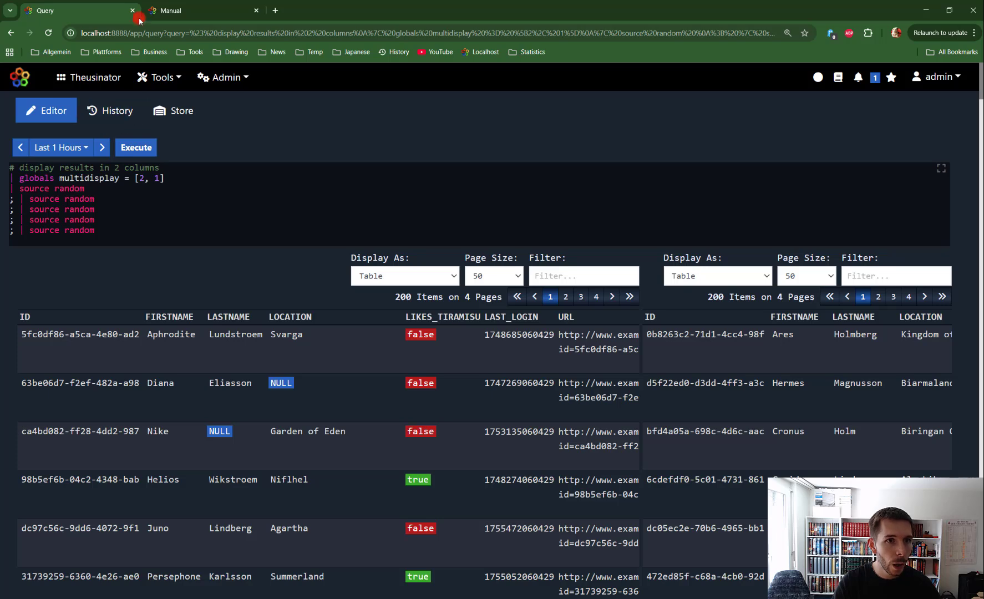
# Step: Replace the editor's query with the cheat sheet's Custom Display for each Query example, using multidisplay = true and multipercent values 30, 70 and 100
pyautogui.click(188, 9)
pyautogui.scroll(1, 728, 267)
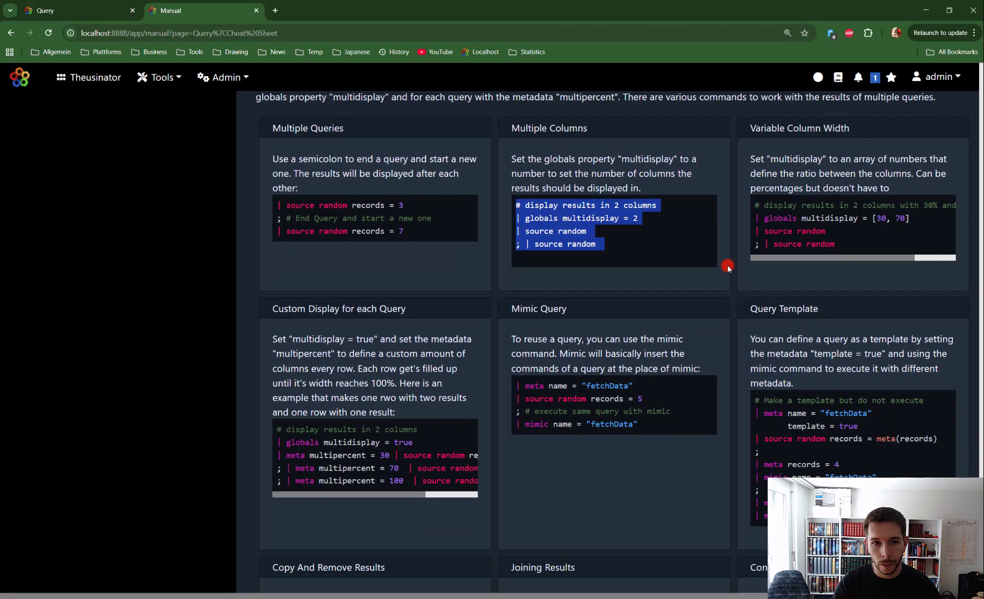
pyautogui.scroll(-2, 728, 267)
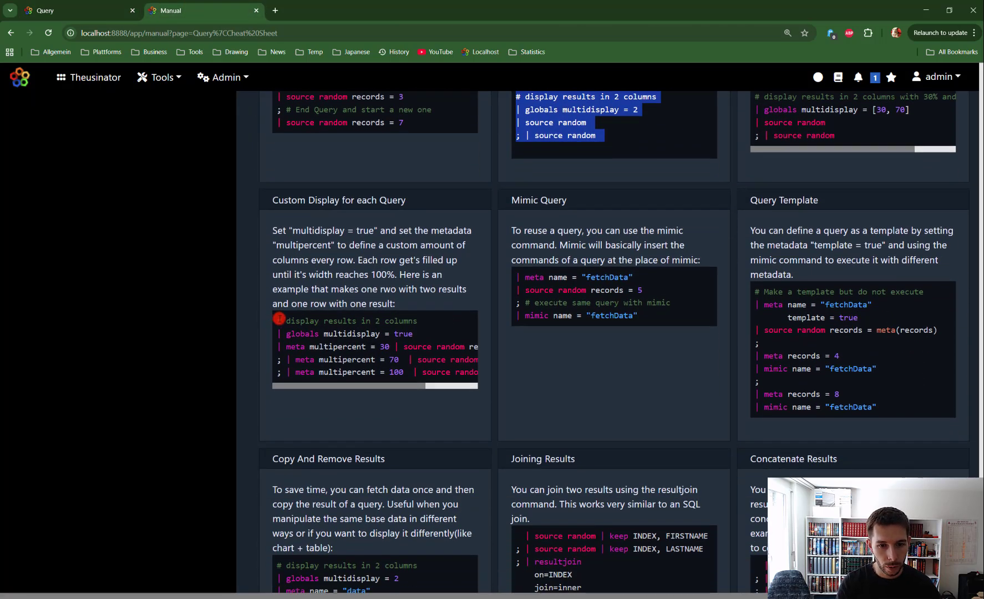
pyautogui.moveTo(278, 320); pyautogui.dragTo(427, 383)
pyautogui.hotkey('ctrl', 'c')
pyautogui.click(94, 12)
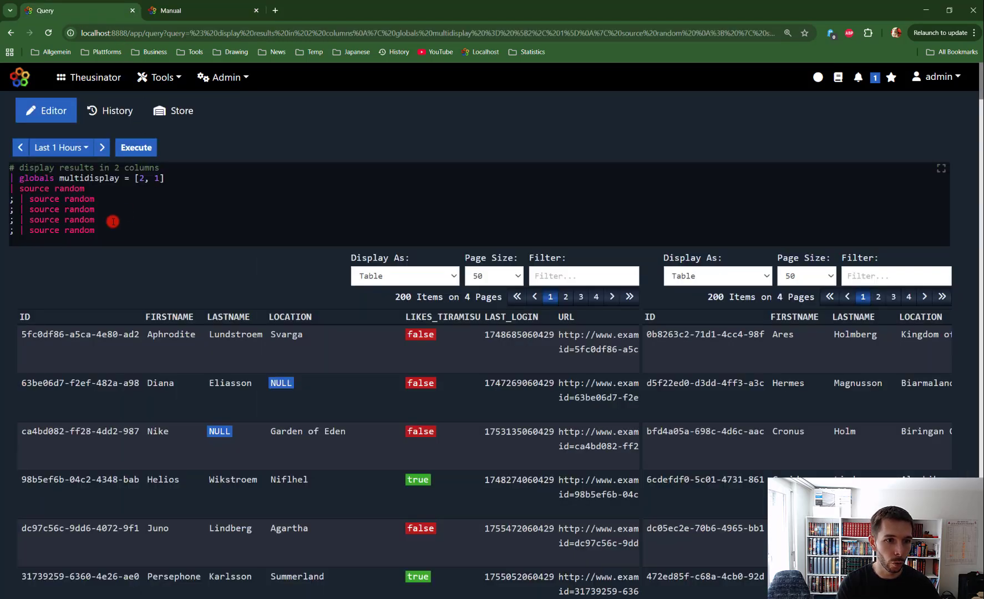
pyautogui.moveTo(109, 229); pyautogui.dragTo(2, 162)
pyautogui.click(58, 179)
pyautogui.hotkey('ctrl', 'a')
pyautogui.hotkey('ctrl', 'v')
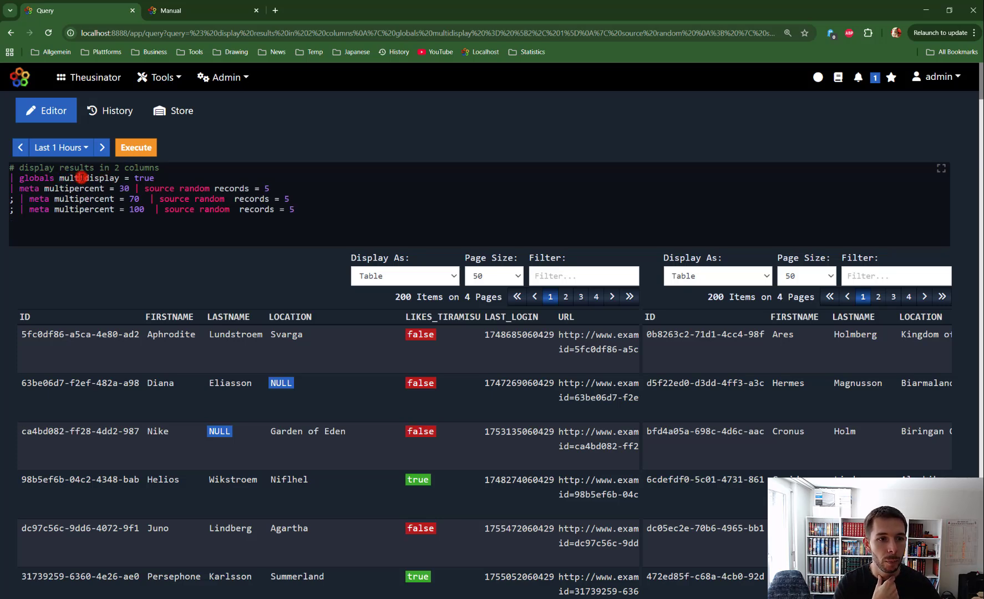
pyautogui.doubleClick(61, 178)
pyautogui.doubleClick(145, 178)
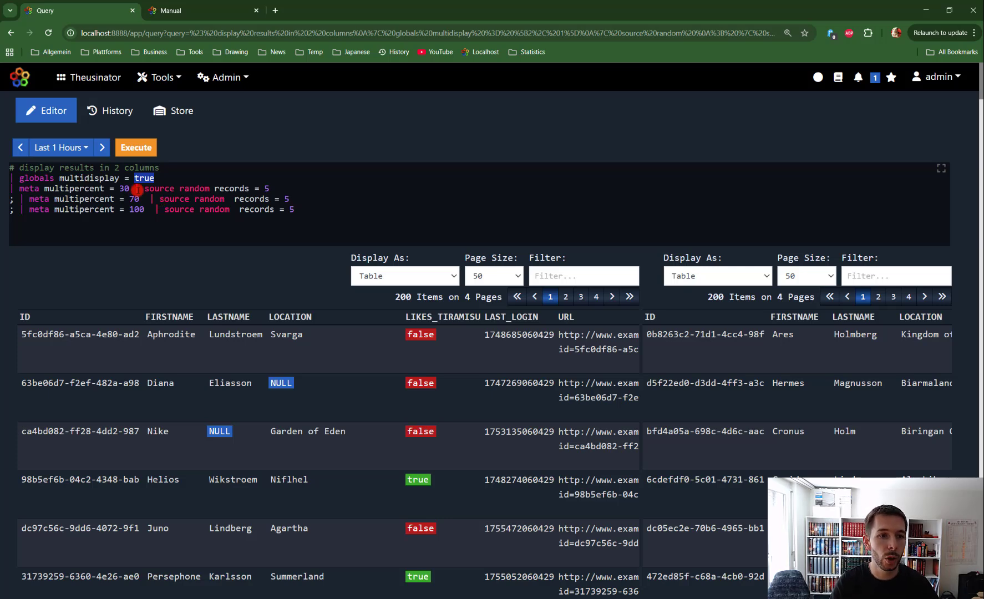
# Step: Compare the query's globals multidisplay setting with the meta multipercent settings that belong to the individual queries
pyautogui.moveTo(130, 189); pyautogui.dragTo(43, 189)
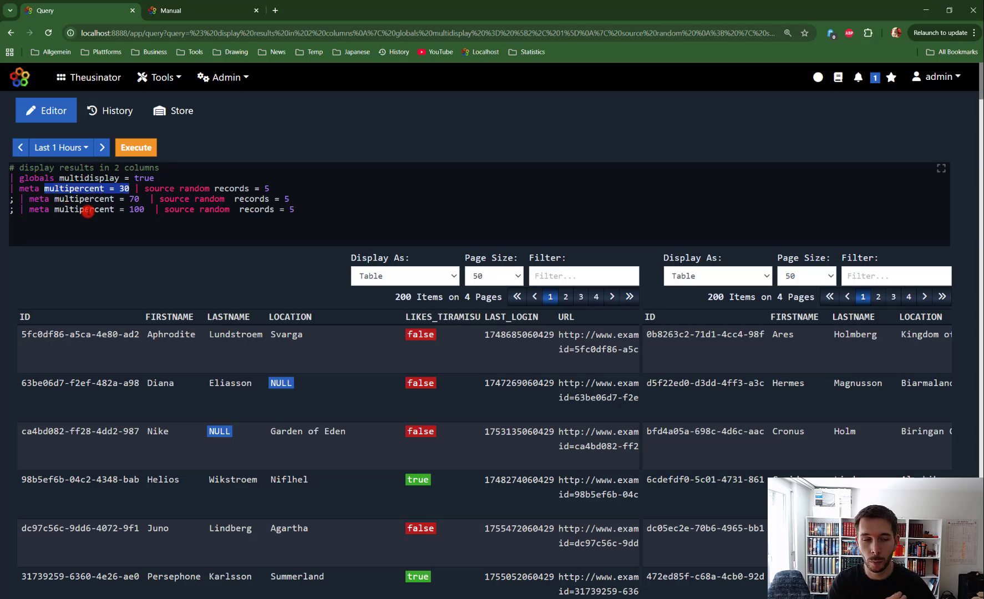
pyautogui.doubleClick(29, 187)
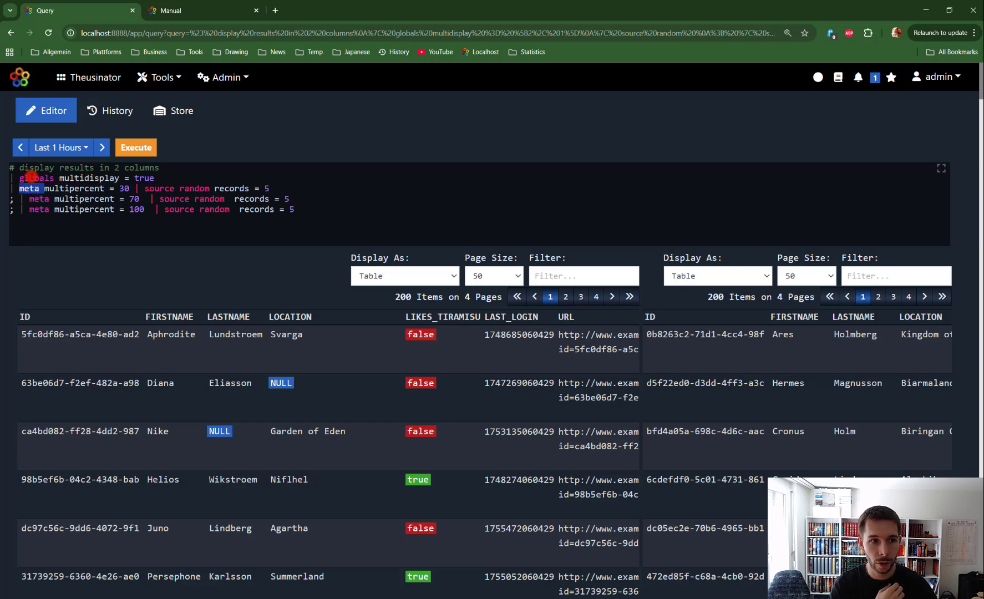
pyautogui.doubleClick(35, 178)
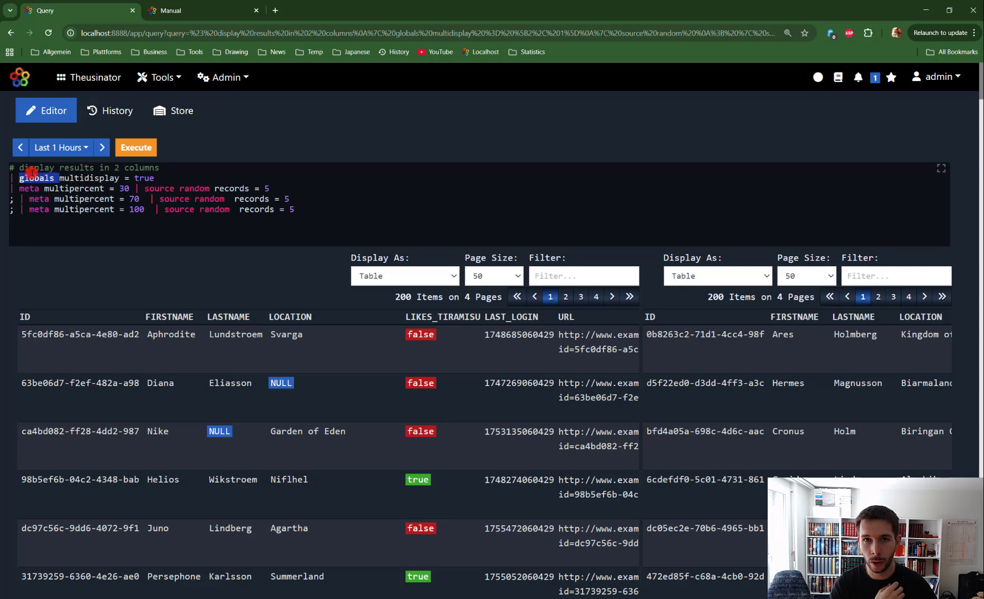
pyautogui.doubleClick(40, 208)
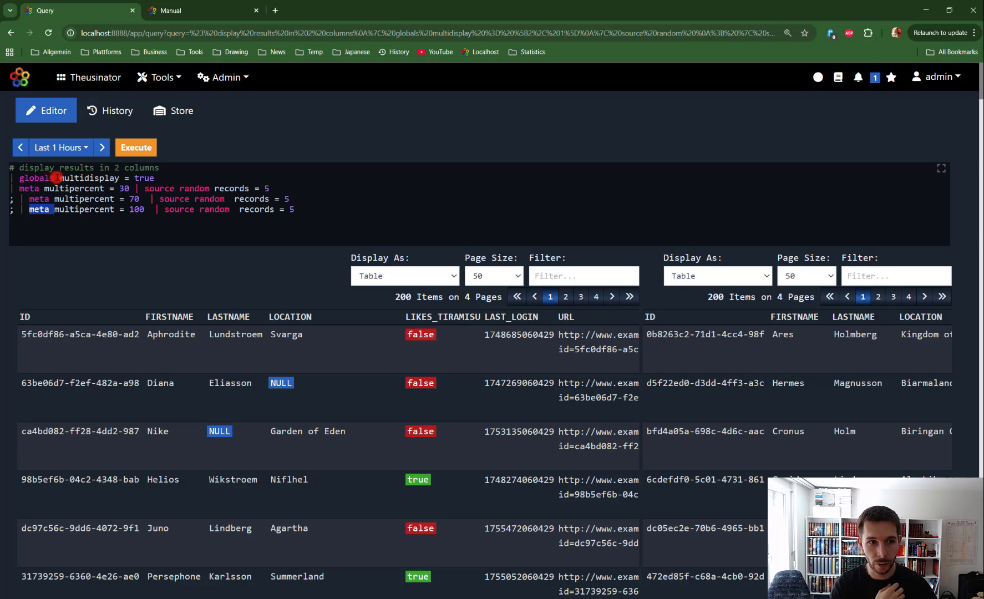
pyautogui.moveTo(57, 178); pyautogui.dragTo(166, 180)
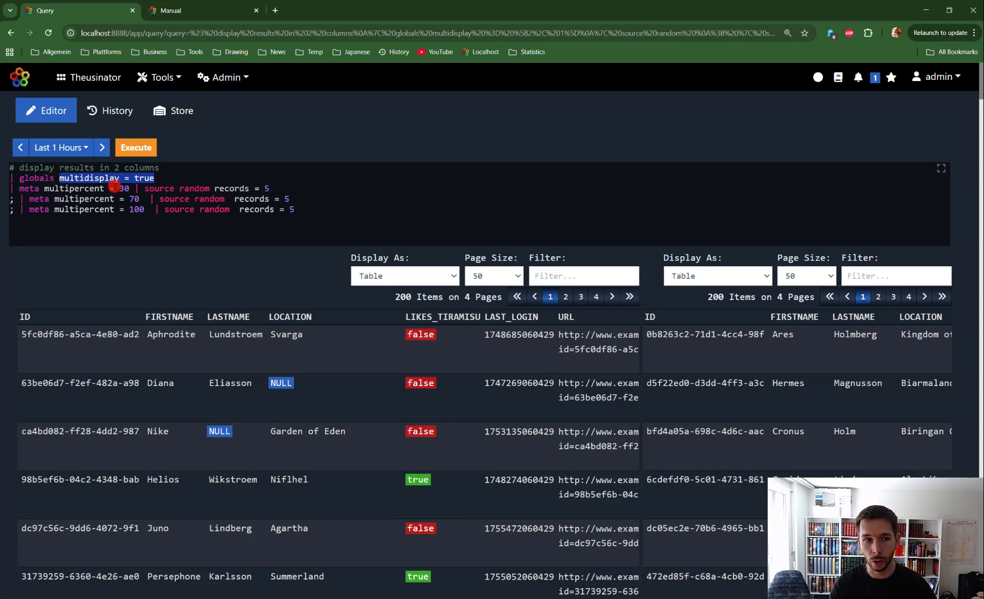
pyautogui.doubleClick(30, 189)
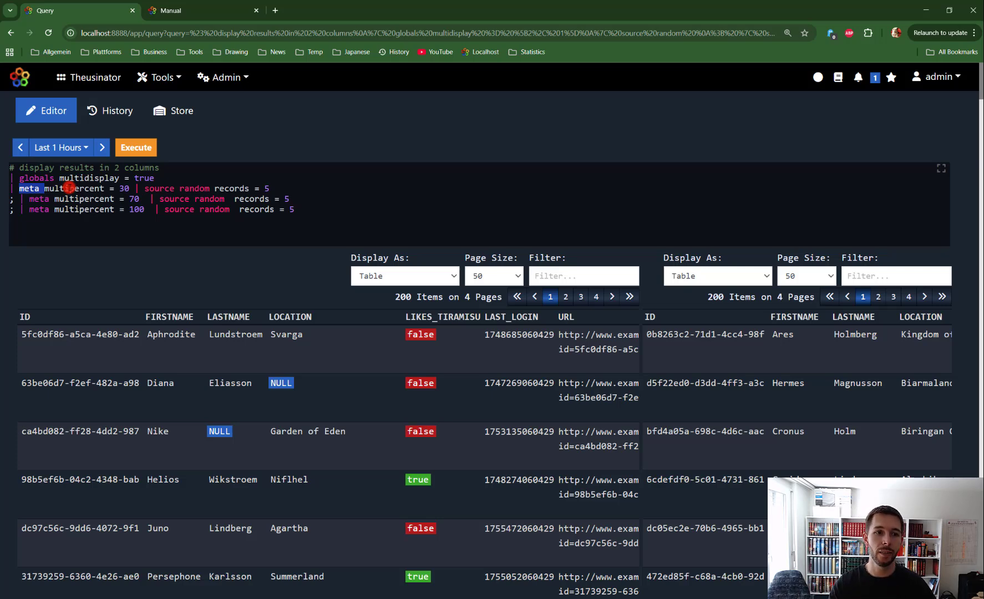
# Step: Examine how the first two query lines each combine their own multipercent value with a source random command
pyautogui.moveTo(280, 189); pyautogui.dragTo(85, 189)
pyautogui.click(290, 189)
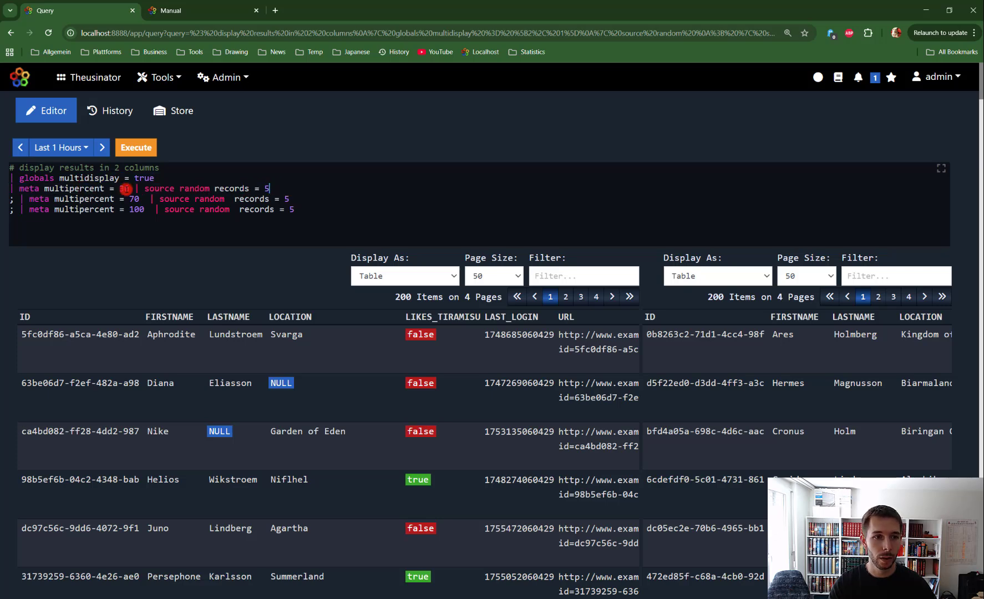
pyautogui.doubleClick(92, 189)
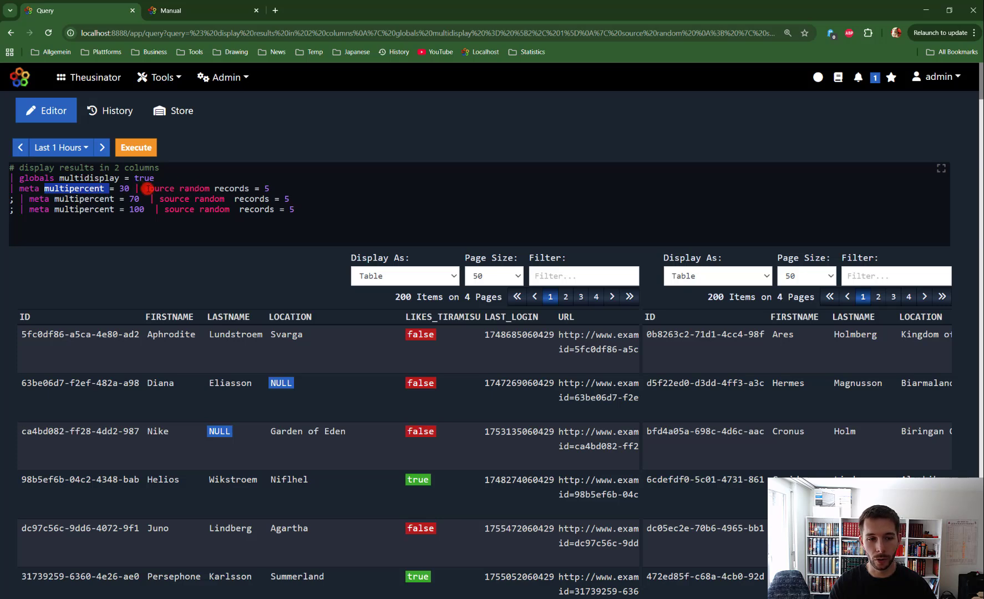
pyautogui.moveTo(147, 188); pyautogui.dragTo(292, 187)
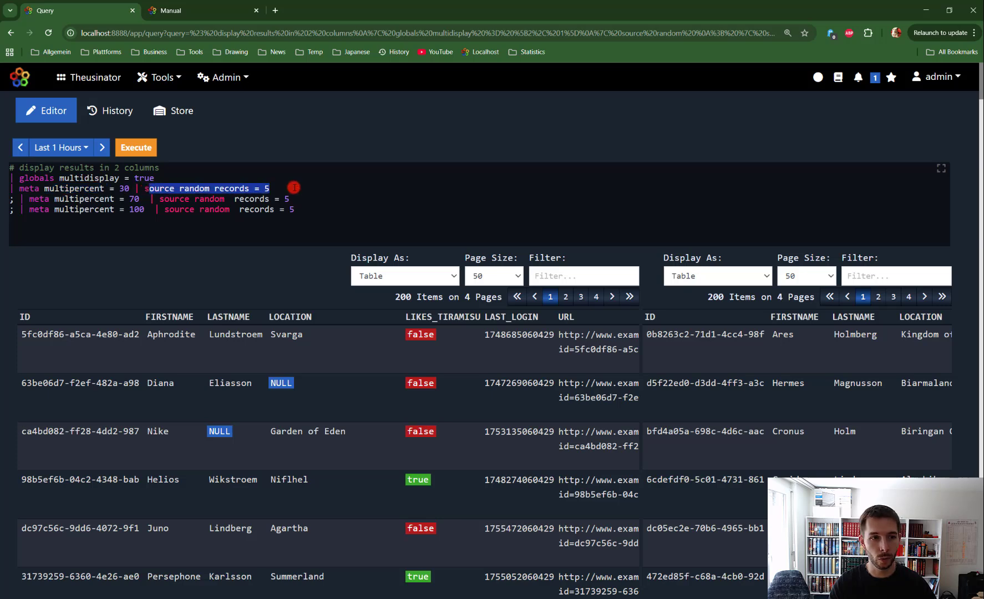
pyautogui.click(18, 199)
pyautogui.moveTo(18, 199); pyautogui.dragTo(298, 200)
pyautogui.click(105, 198)
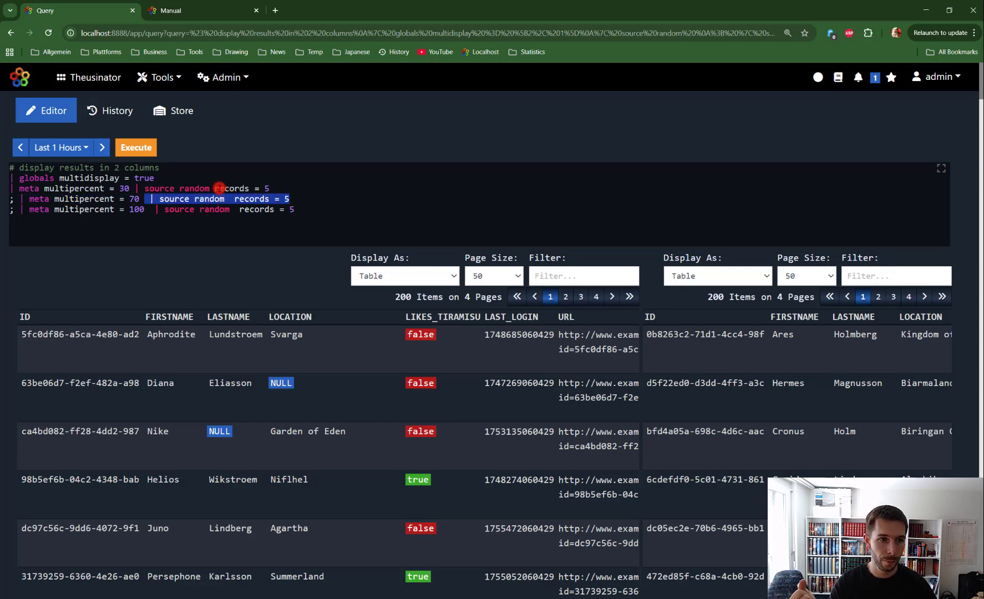
pyautogui.doubleClick(81, 198)
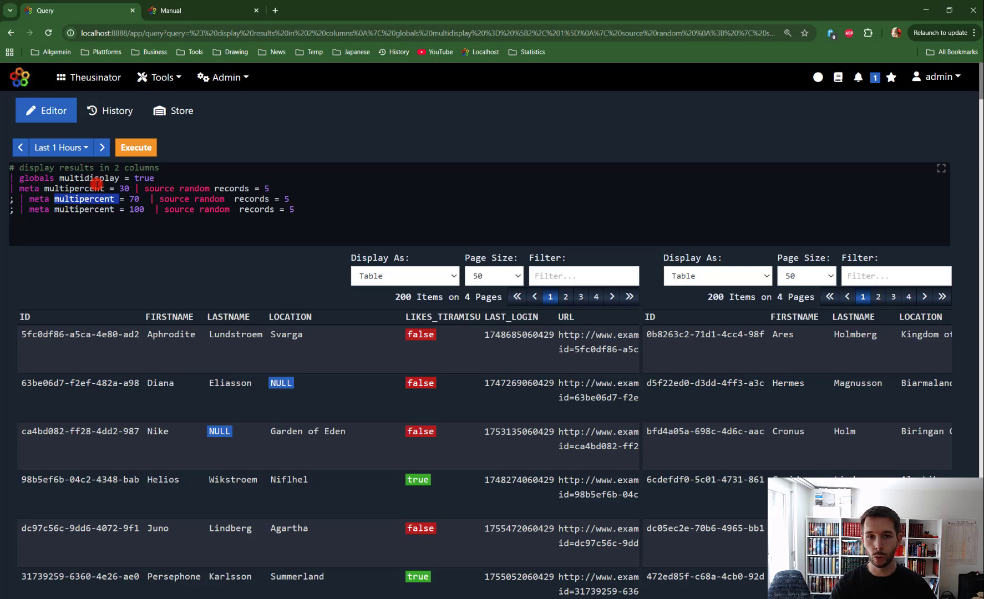
# Step: Execute the multipercent query and review how the three result tables are arranged
pyautogui.click(136, 147)
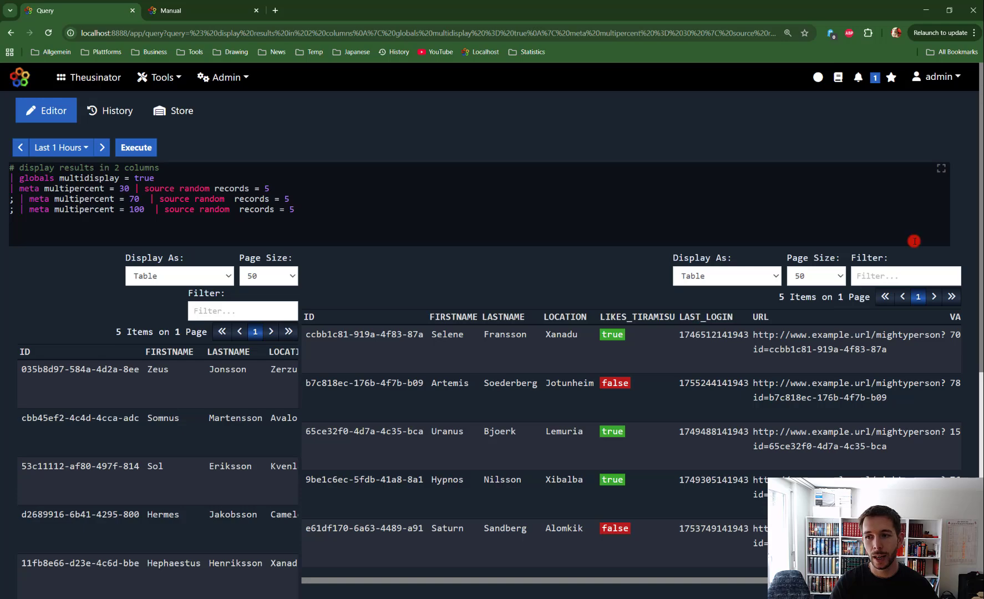
pyautogui.scroll(-7, 951, 216)
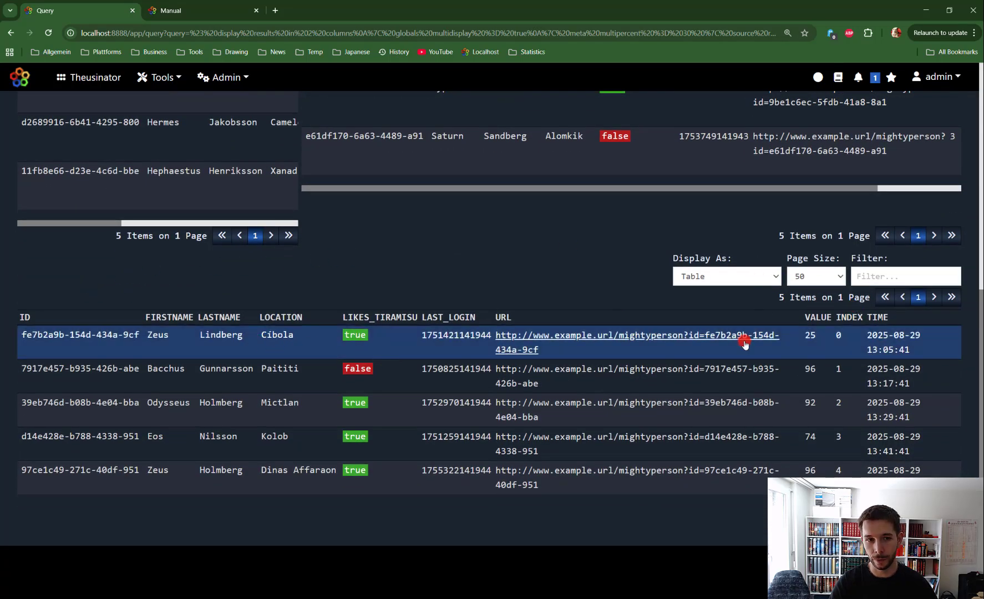
pyautogui.scroll(7, 743, 336)
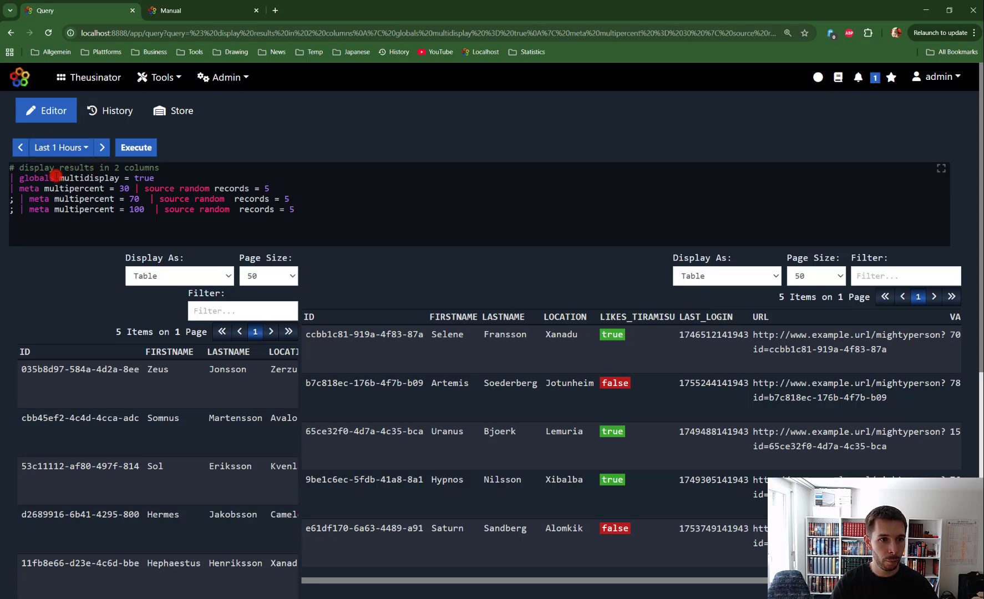
# Step: Open the manual of the globals command and select the whole example code under "Multidisplay: Custom Rows with Custom Columns"
pyautogui.click(168, 177)
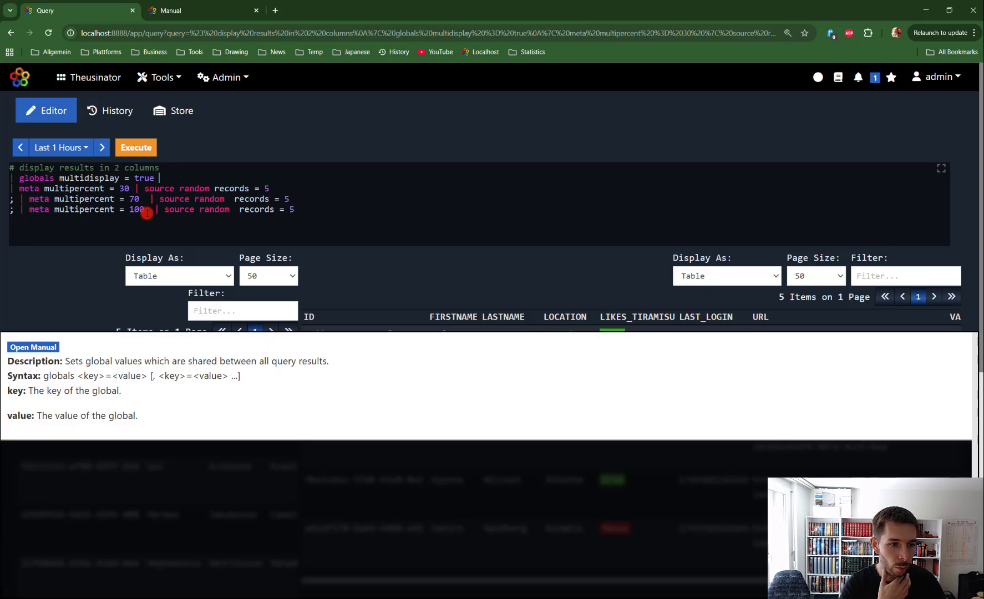
pyautogui.click(37, 348)
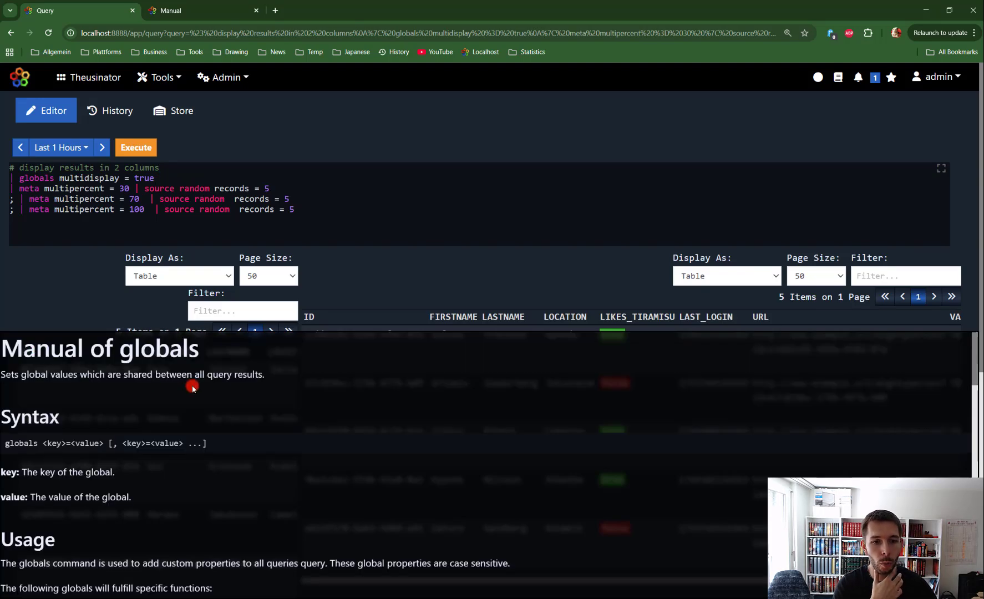
pyautogui.scroll(-5, 410, 410)
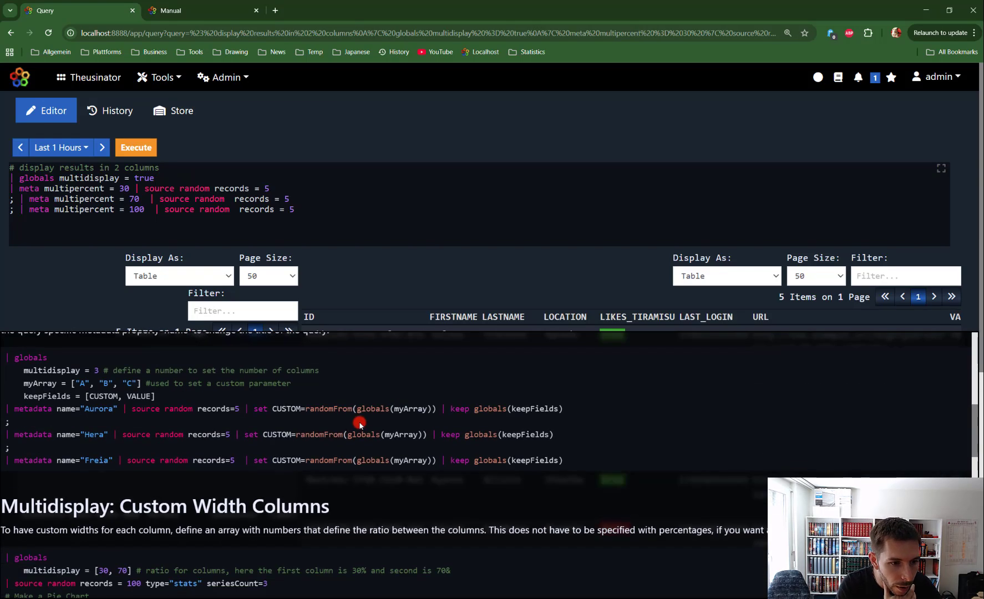
pyautogui.scroll(-10, 366, 426)
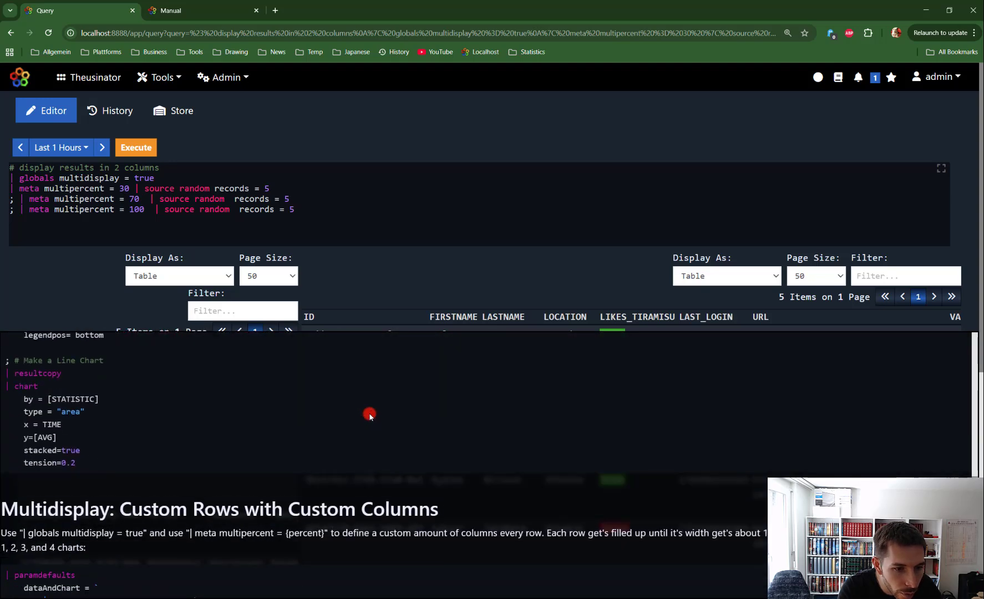
pyautogui.scroll(-5, 370, 415)
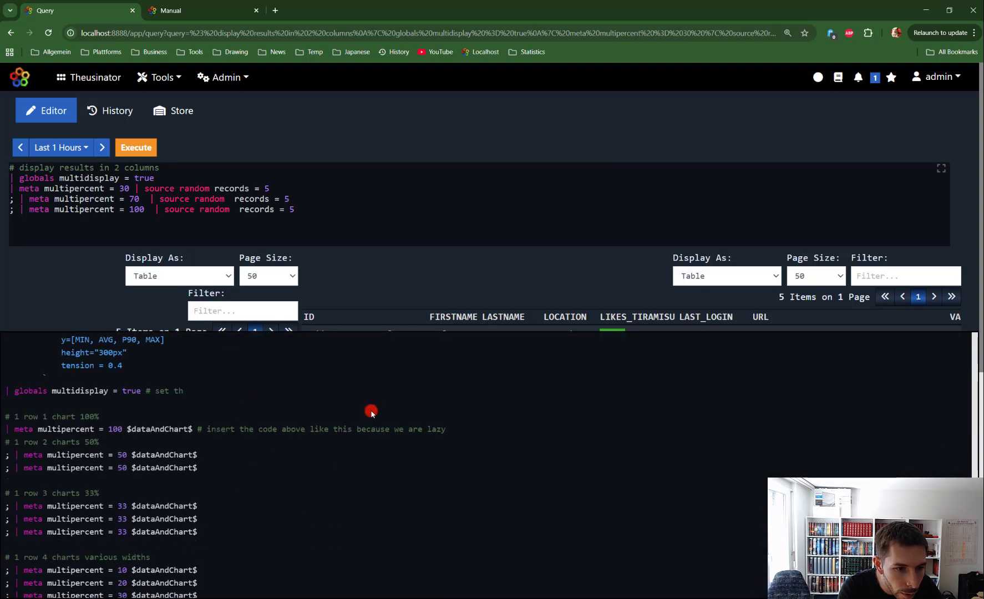
pyautogui.moveTo(203, 578); pyautogui.dragTo(8, 486)
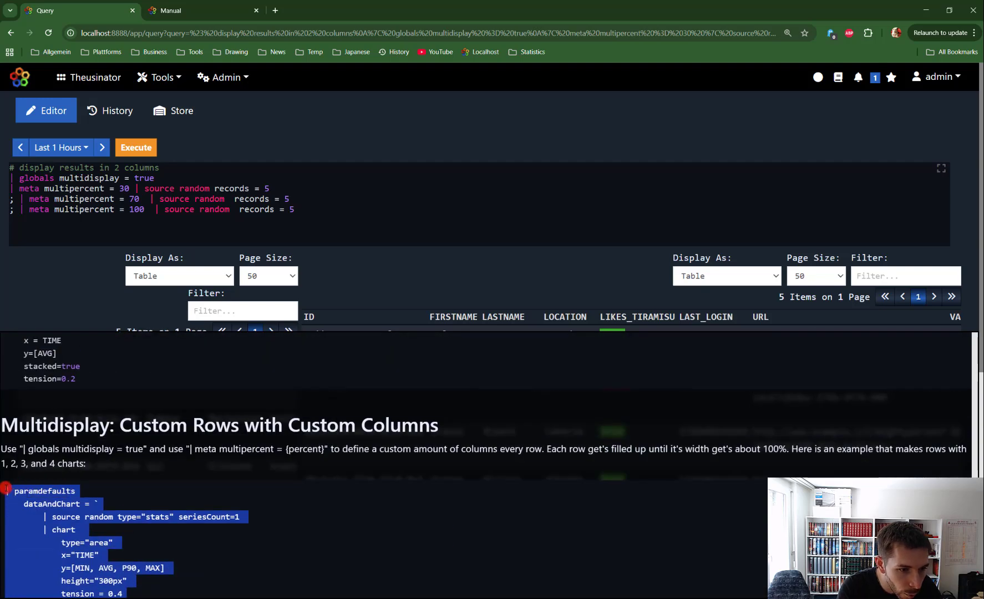
# Step: Replace the editor's query with the manual's Custom Rows with Custom Columns example and execute it
pyautogui.click(153, 222)
pyautogui.moveTo(294, 210); pyautogui.dragTo(9, 167)
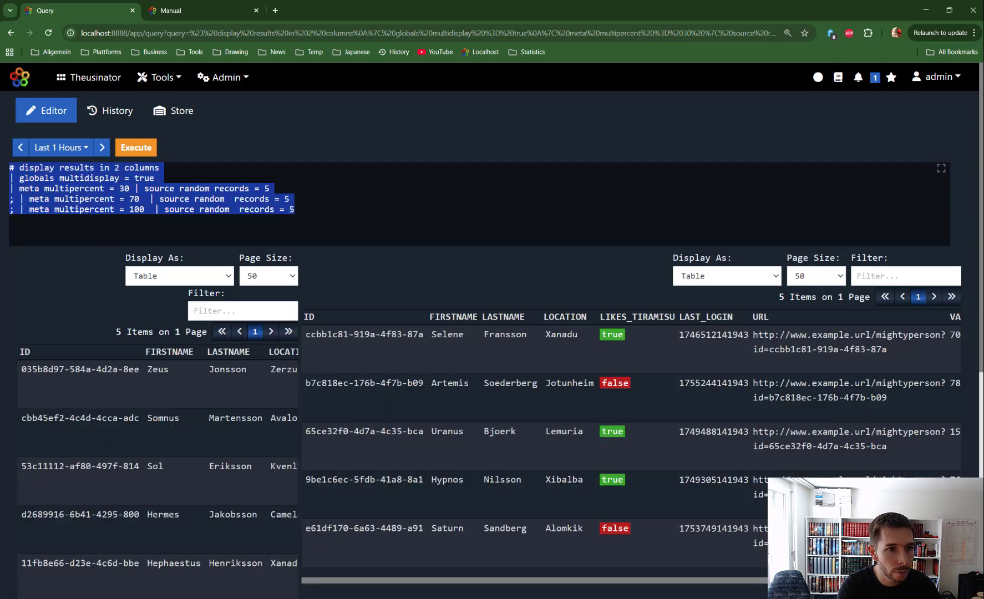
pyautogui.write('| paramdefaults   dataAndChart = `         | source random type="stats" seriesCount=1         | chart           type="area"           x="TIME"           y=[MIN, AVG, P90, MAX]           height="300px"           tension = 0.4         `  | globals multidisplay = true # set th  # 1 row 1 chart 100% | meta multipercent = 100 $dataAndChart$ # insert the code above like this because we are lazy # 1 row 2 charts 50% ; | meta multipercent = 50 $dataAndChart$ ; | meta multipercent = 50 $dataAndChart$  # 1 row 3 charts 33% ; | meta multipercent = 33 $dataAndChart$ ; | meta multipercent = 33 $dataAndChart$ ; | meta multipercent = 33 $dataAndChart$  # 1 row 4 charts various widths ; | meta multipercent = 10 $dataAndChart$ ; | meta multipercent = 20 $dataAndChart$ ; | meta multipercent = 30 $dataAndChart$ ; | meta multipercent = 40 $dataAndChart$')
pyautogui.click(136, 147)
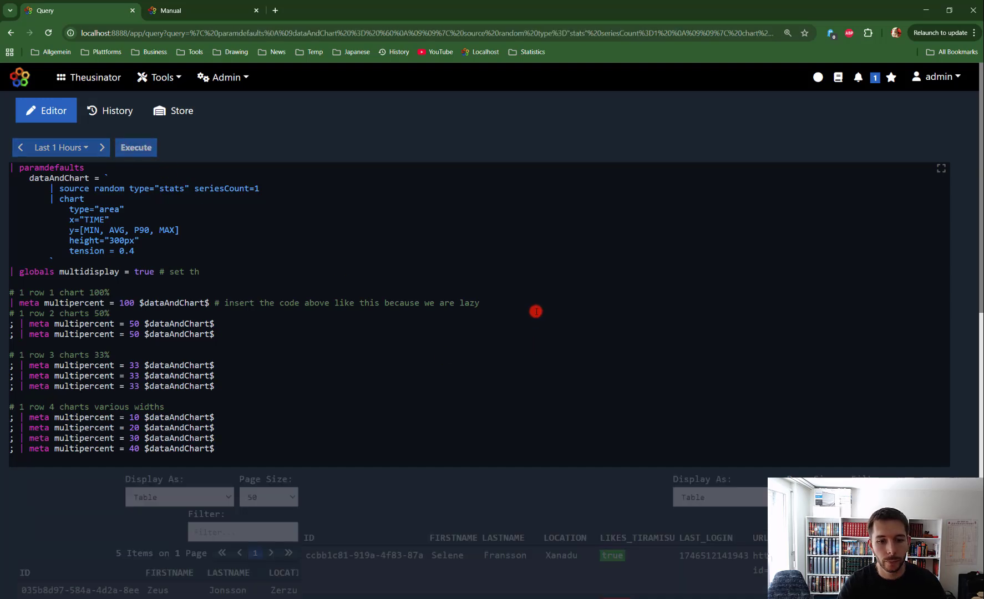
# Step: Examine the chart rows in the results, comparing each row's number of charts and their widths
pyautogui.scroll(-5, 519, 270)
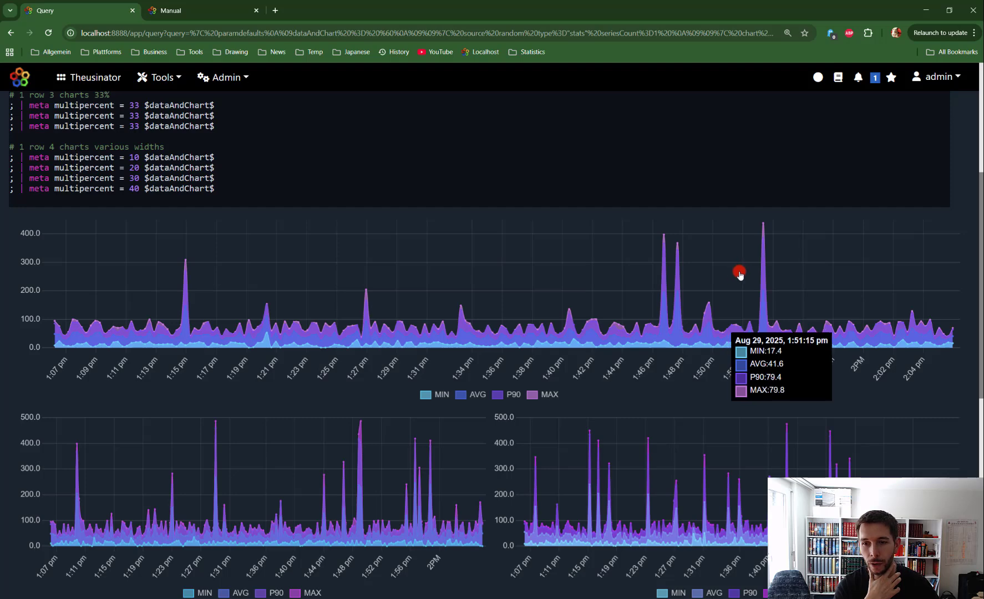
pyautogui.scroll(-4, 722, 264)
pyautogui.scroll(-1, 625, 272)
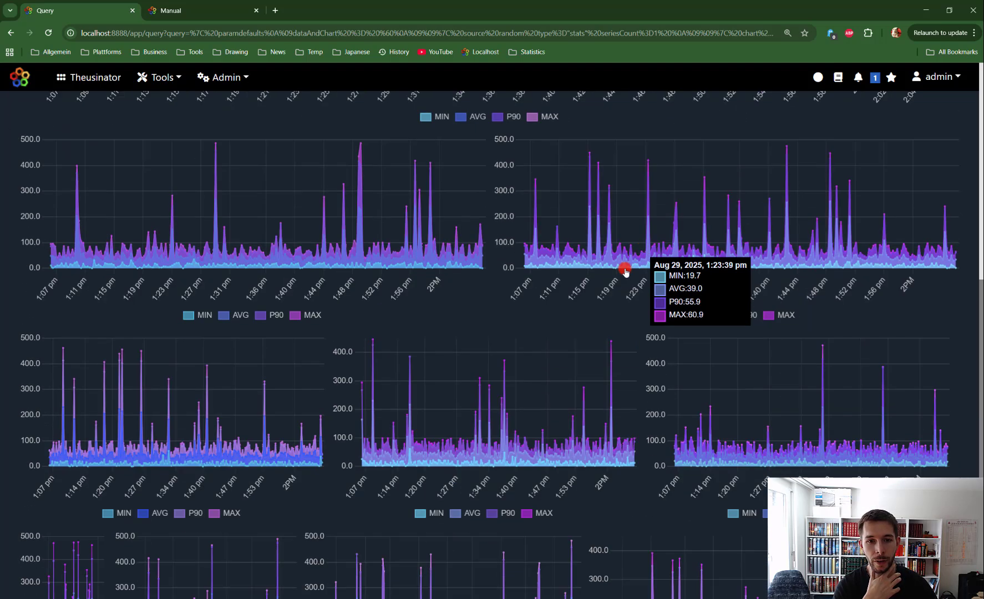
pyautogui.scroll(-2, 625, 271)
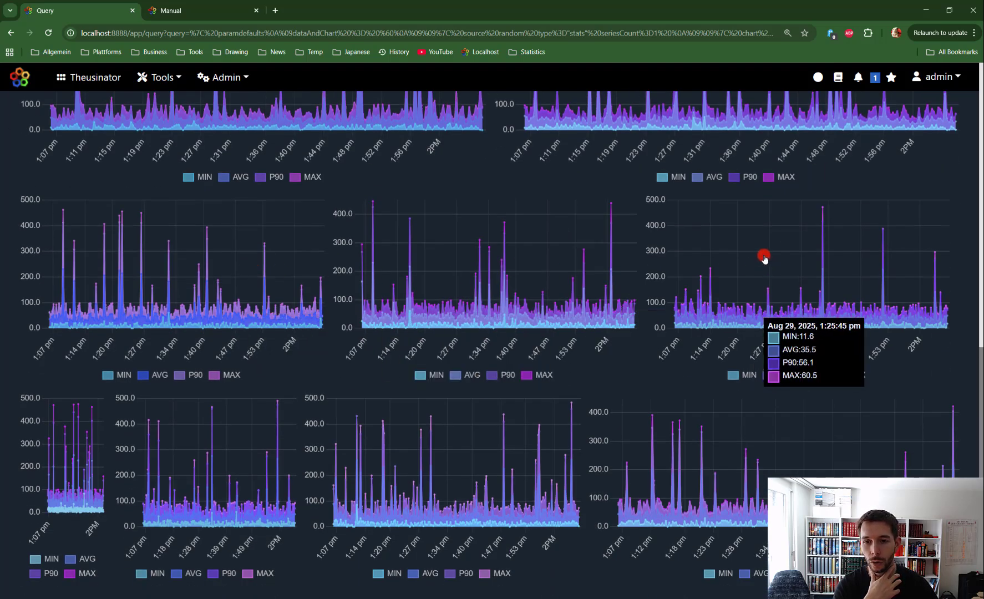
pyautogui.scroll(-1, 256, 284)
pyautogui.scroll(-1, 255, 285)
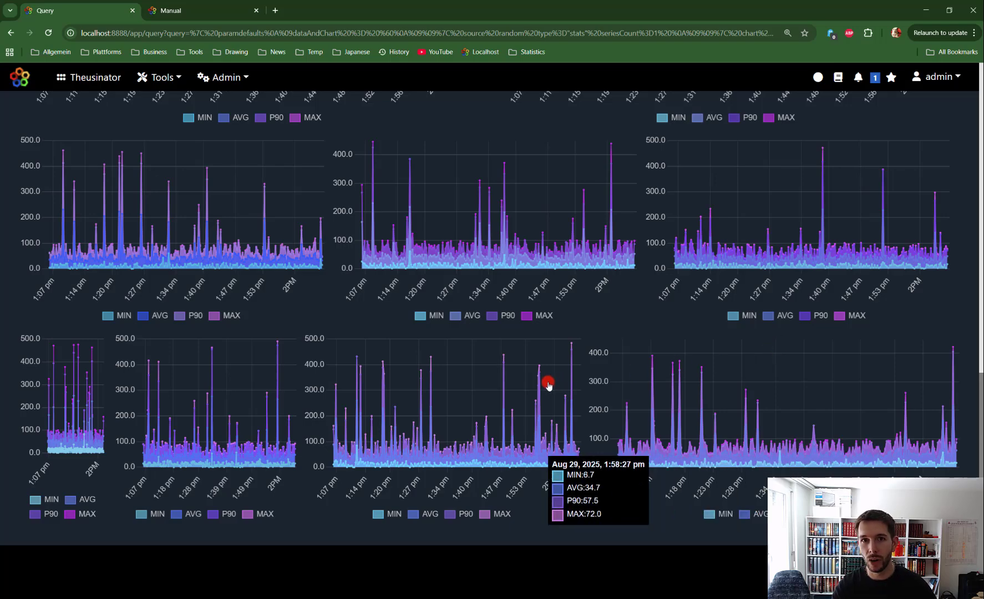
pyautogui.scroll(8, 355, 355)
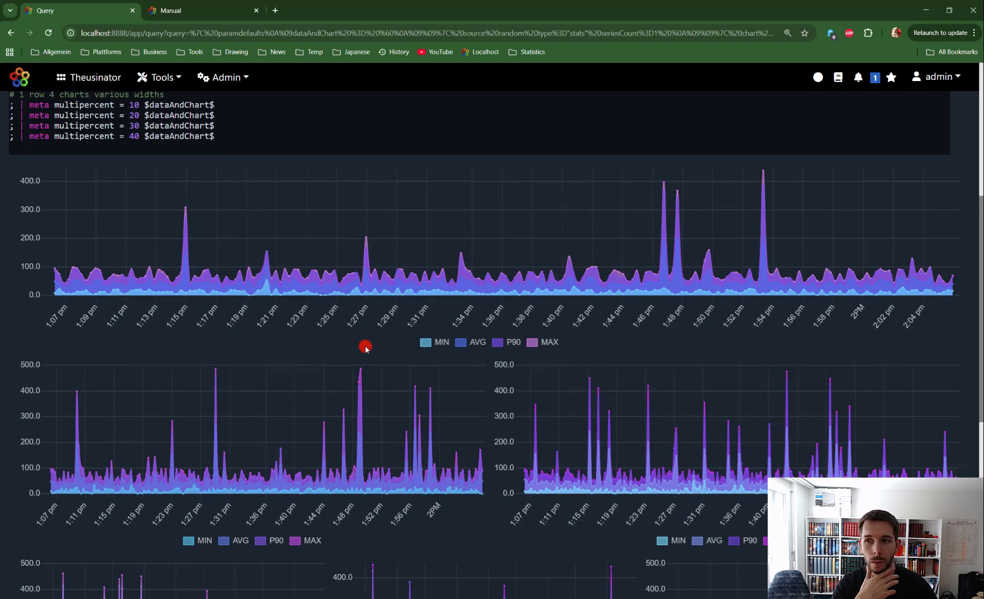
pyautogui.scroll(6, 366, 347)
# Step: Open Dashboards in a new browser tab and bring up the Gatlytron Dashboard (Postgres)
pyautogui.click(161, 84)
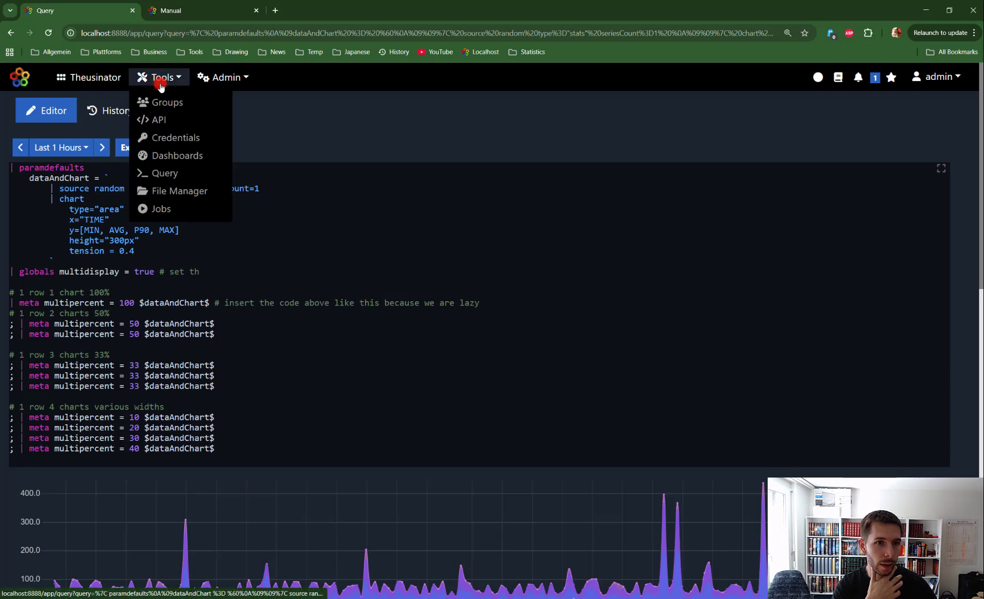
pyautogui.rightClick(193, 158)
pyautogui.click(213, 168)
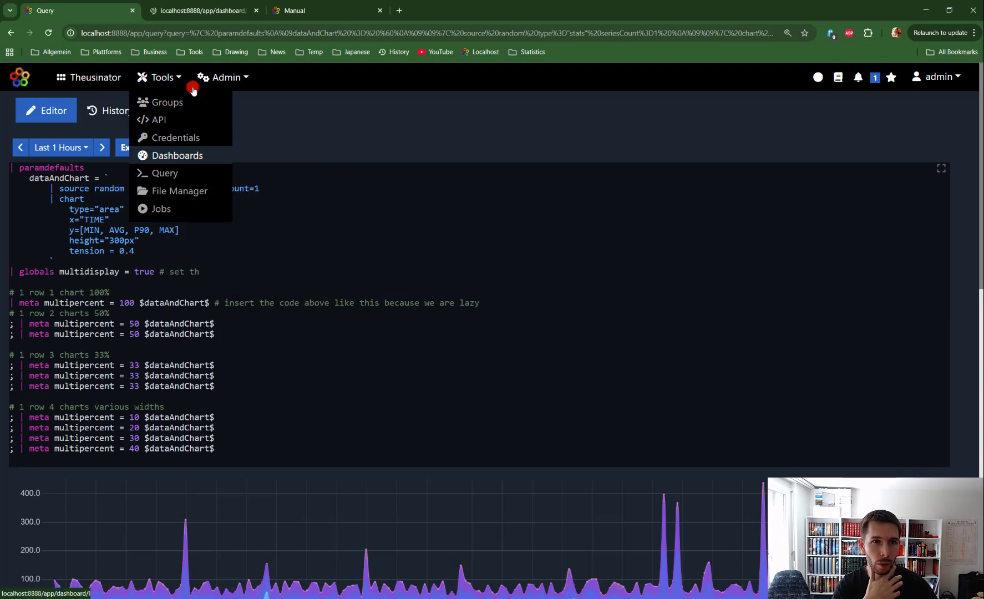
pyautogui.click(183, 11)
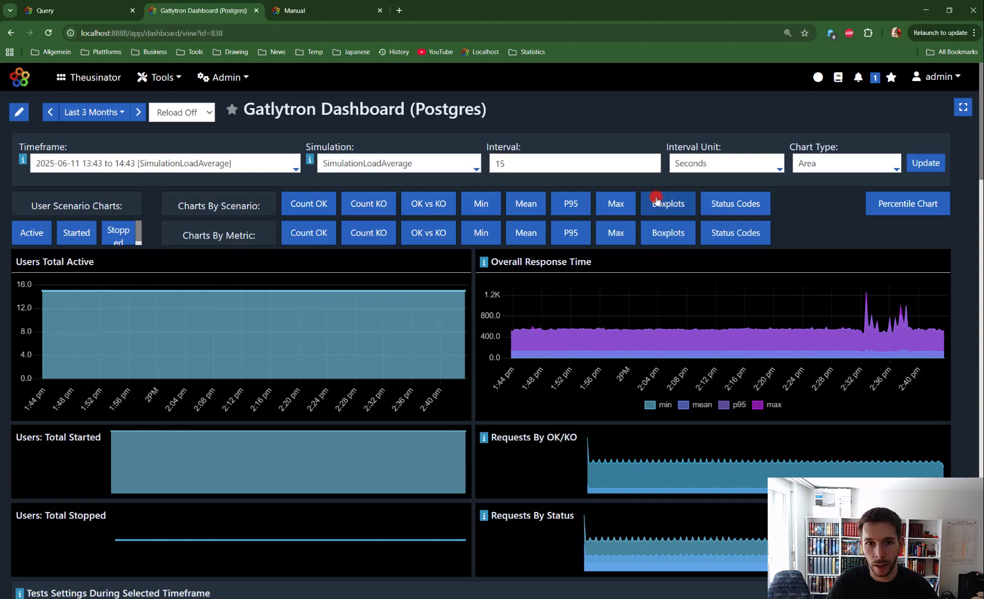
# Step: Open the dashboard's OK vs KO charts by scenario and examine how the charts and statistics table are laid out
pyautogui.click(431, 207)
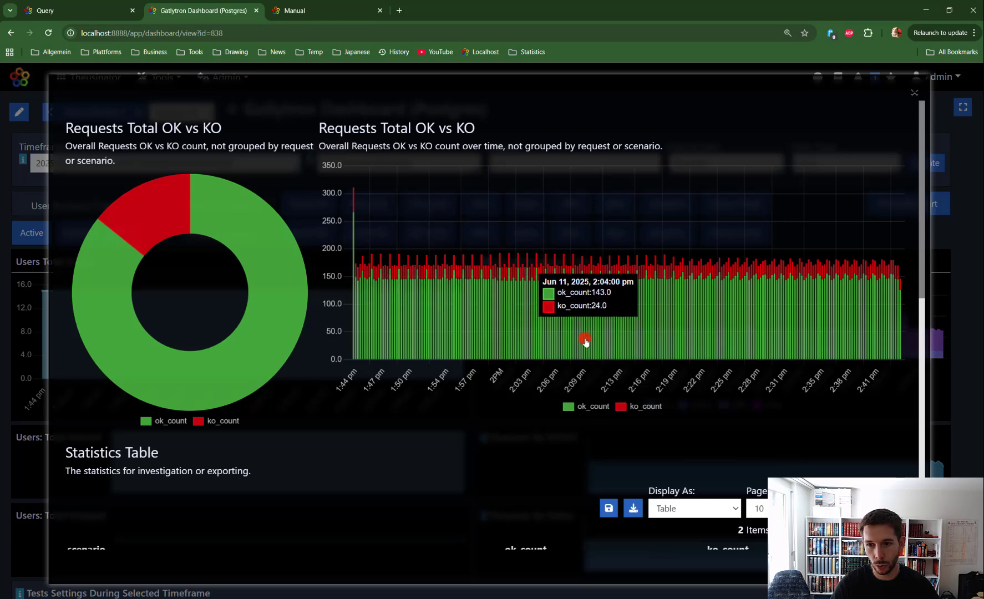
pyautogui.scroll(-2, 835, 240)
pyautogui.scroll(-4, 835, 240)
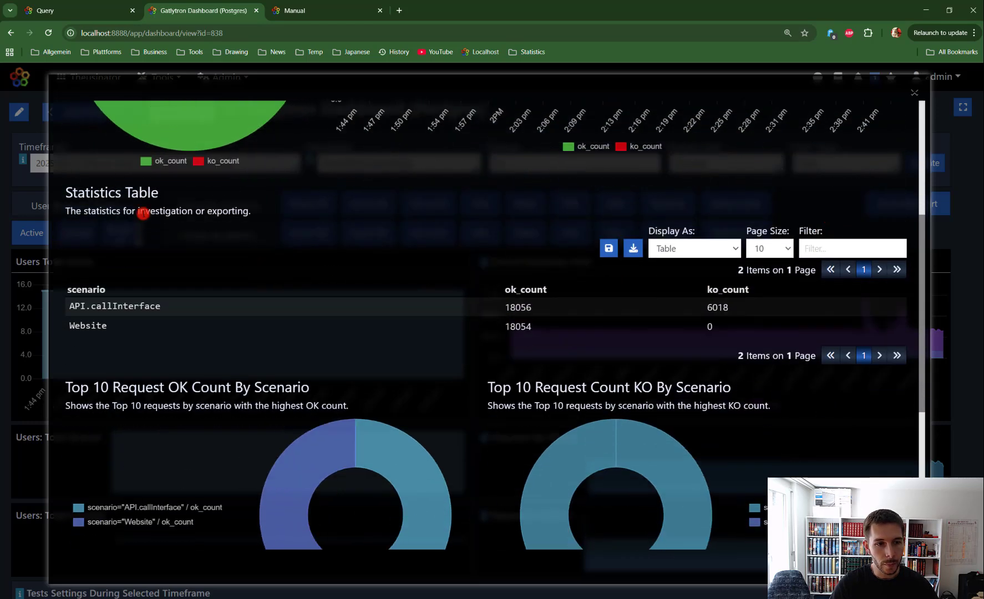
pyautogui.click(483, 310)
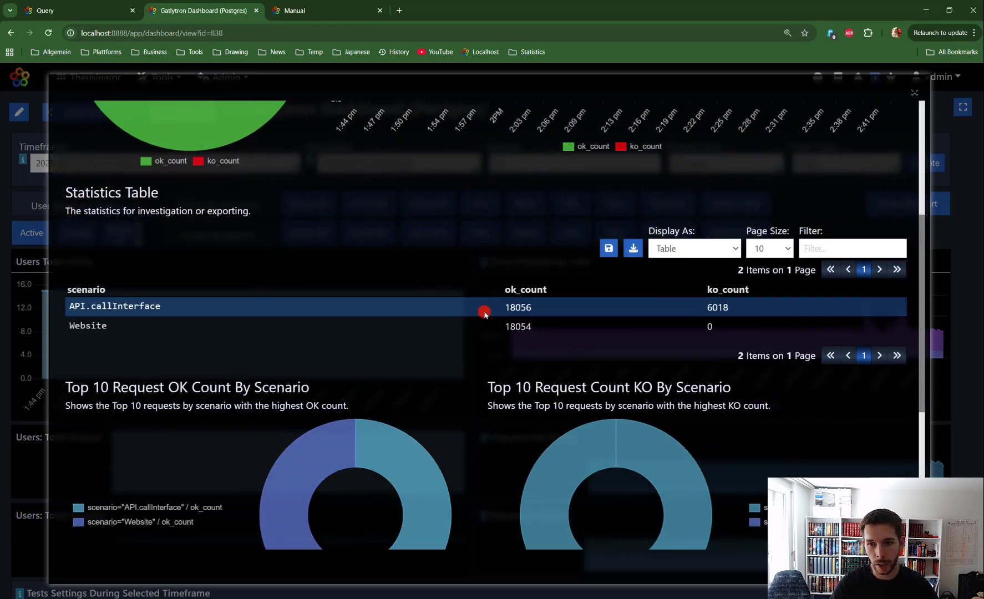
pyautogui.scroll(-4, 749, 213)
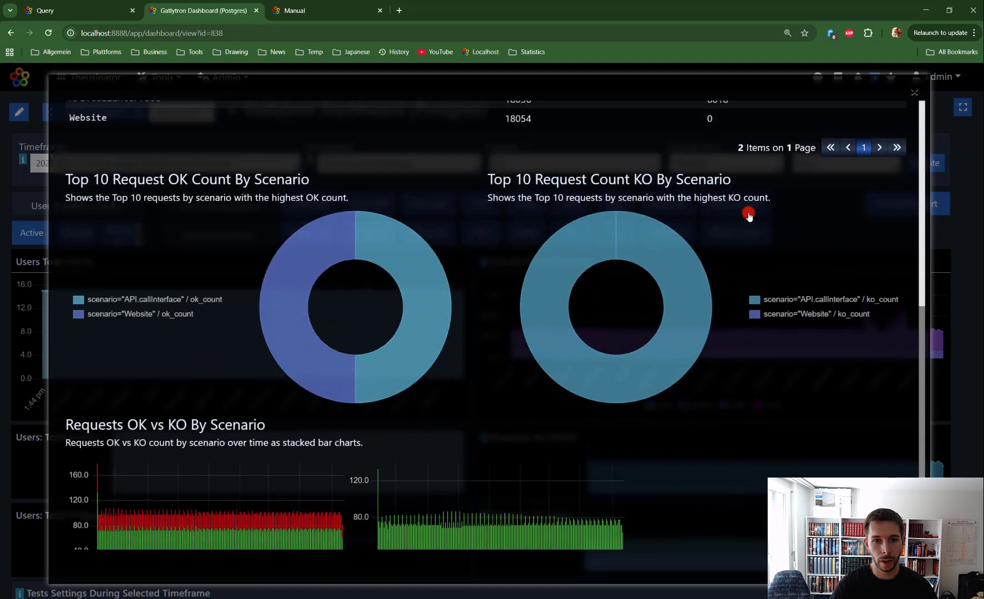
pyautogui.moveTo(410, 281)
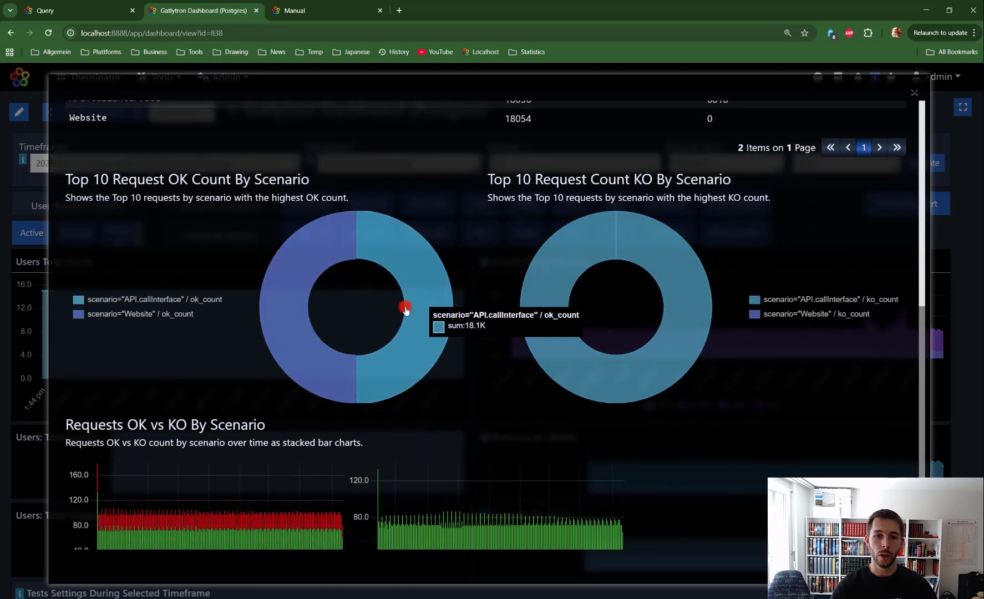
# Step: Close the OK vs KO charts, then open the status codes view by scenario and examine its charts and statistics table
pyautogui.scroll(-2, 427, 283)
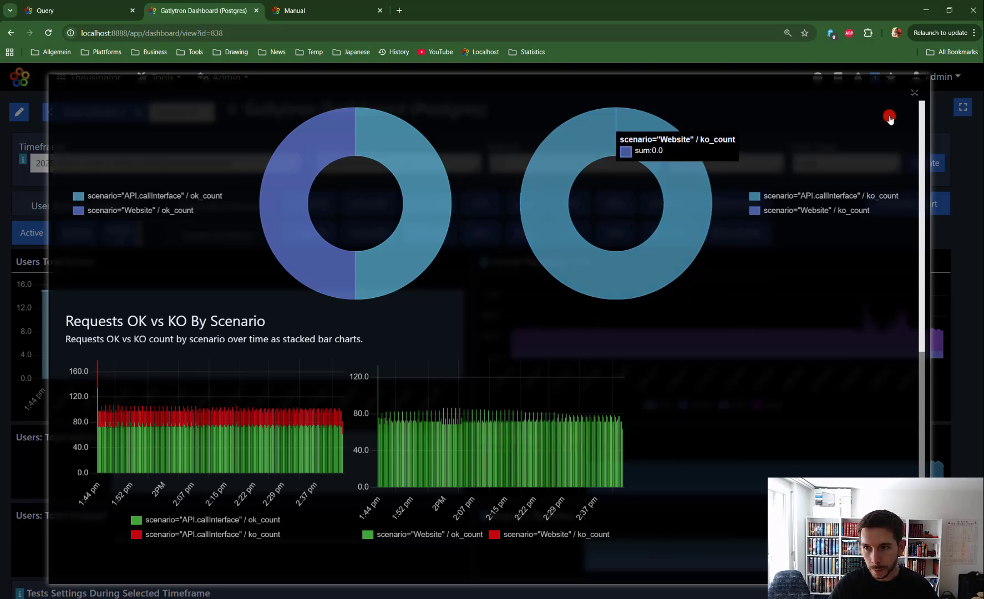
pyautogui.click(913, 92)
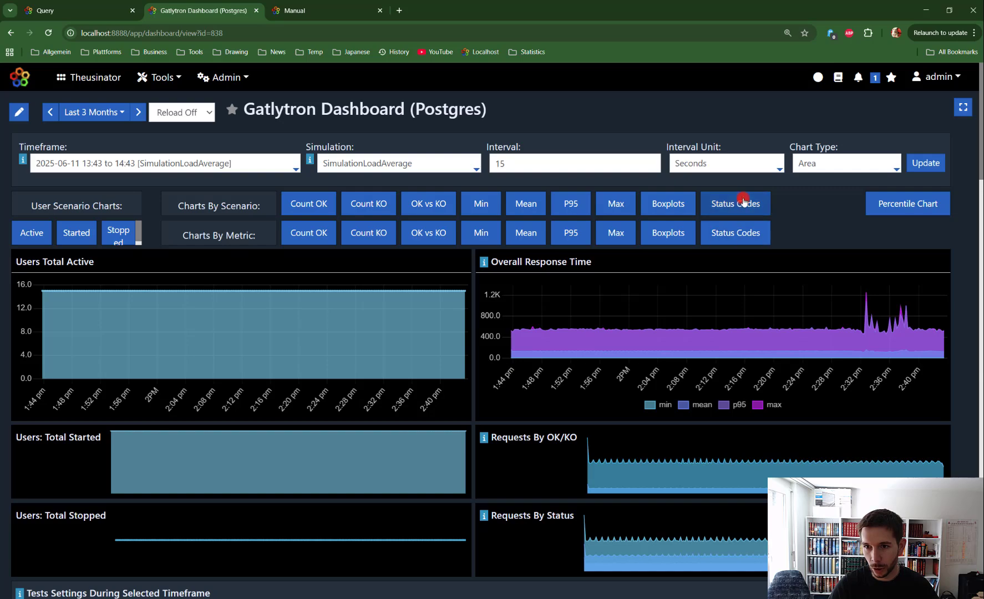
pyautogui.click(731, 229)
pyautogui.scroll(-8, 216, 224)
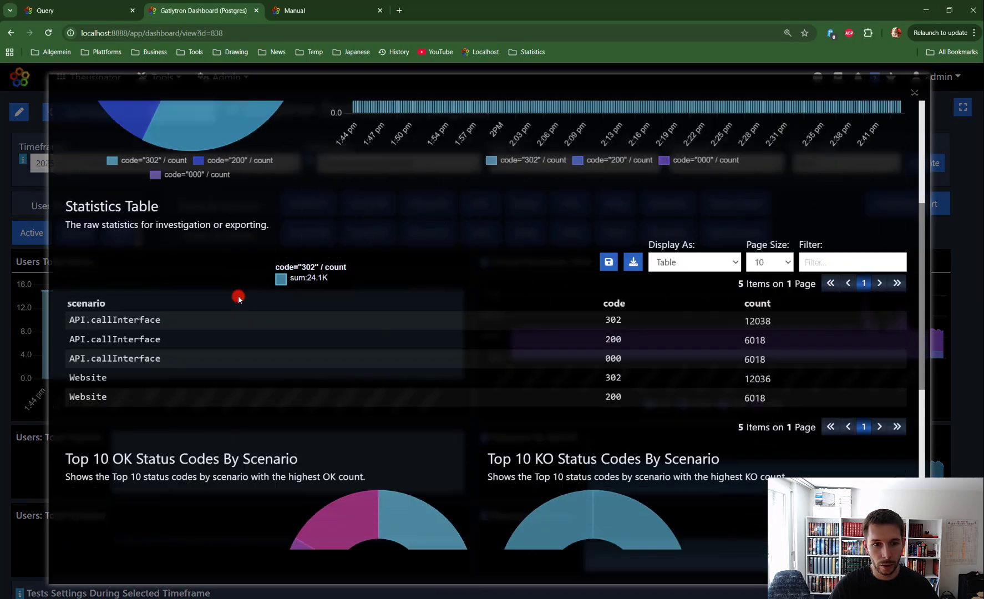
pyautogui.scroll(-3, 521, 316)
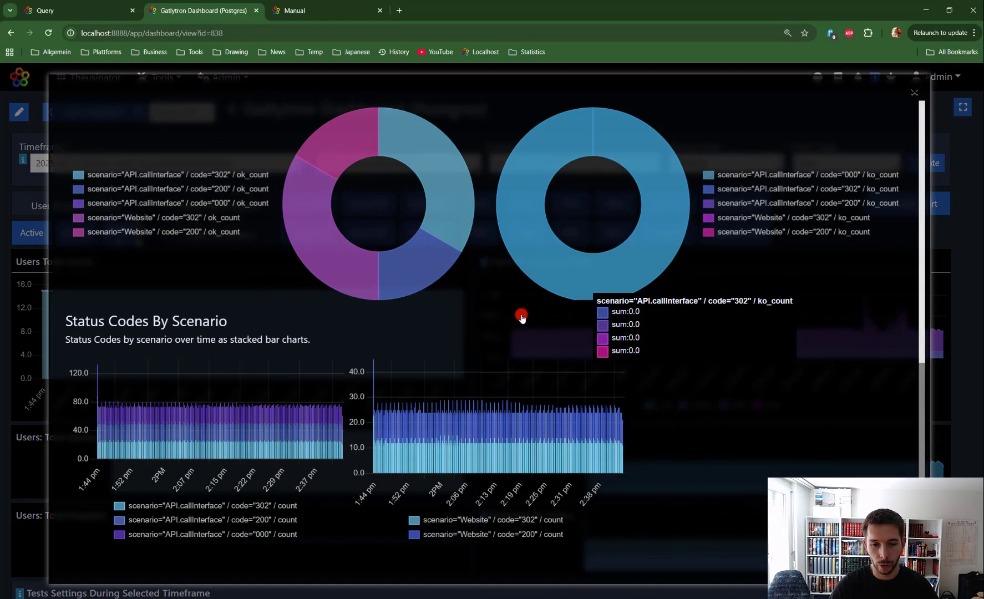
pyautogui.click(916, 93)
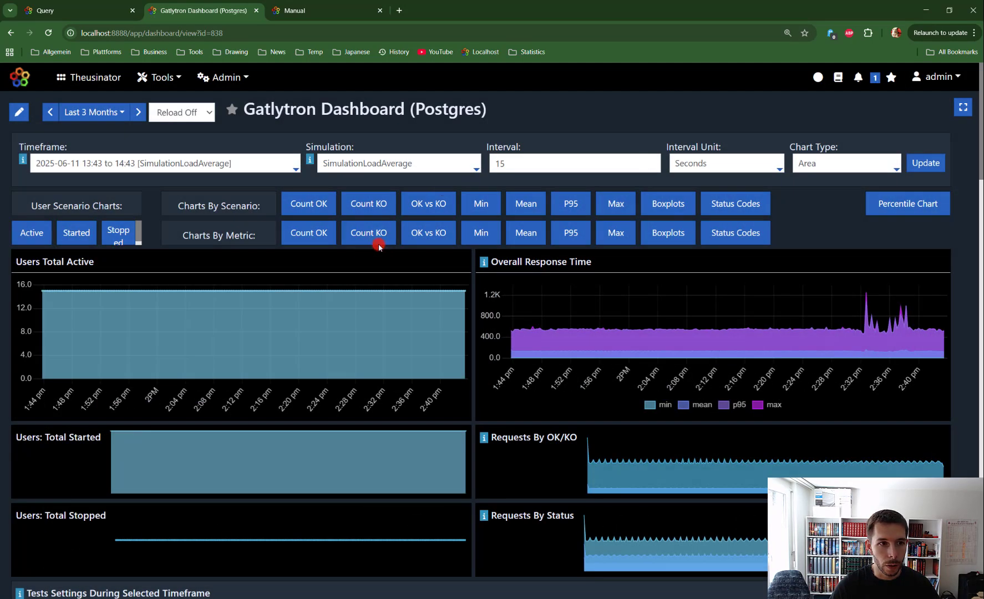
# Step: Put the dashboard in edit mode, open the scenario OK vs KO widget's settings and locate multidisplay = true in its query
pyautogui.click(19, 112)
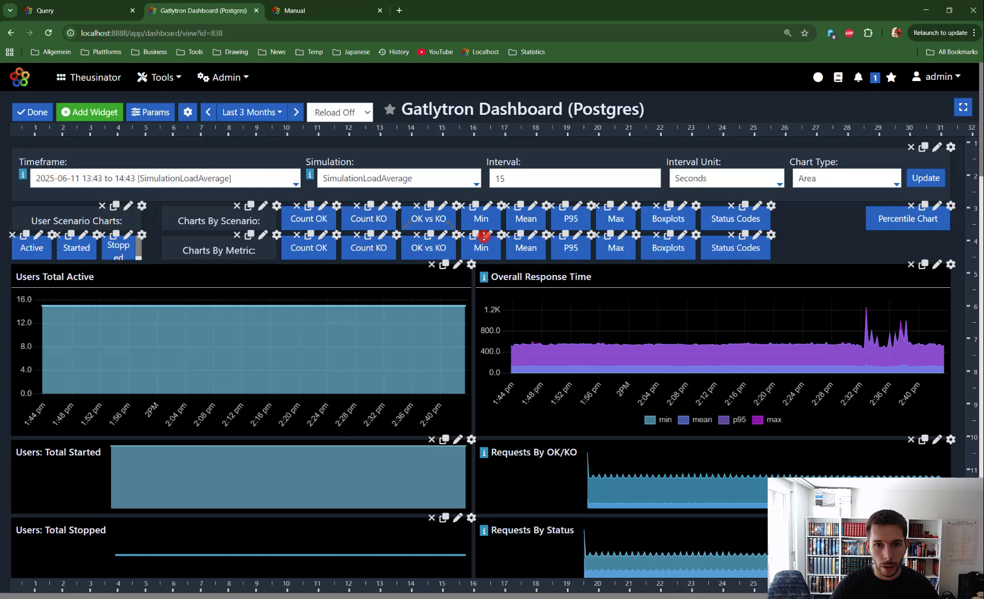
pyautogui.click(444, 208)
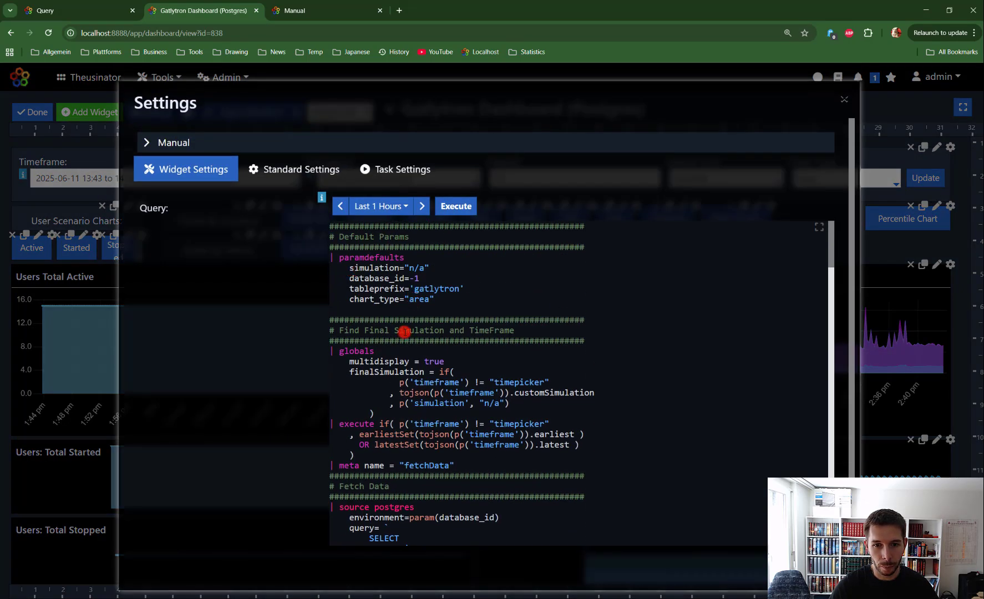
pyautogui.scroll(-1, 412, 366)
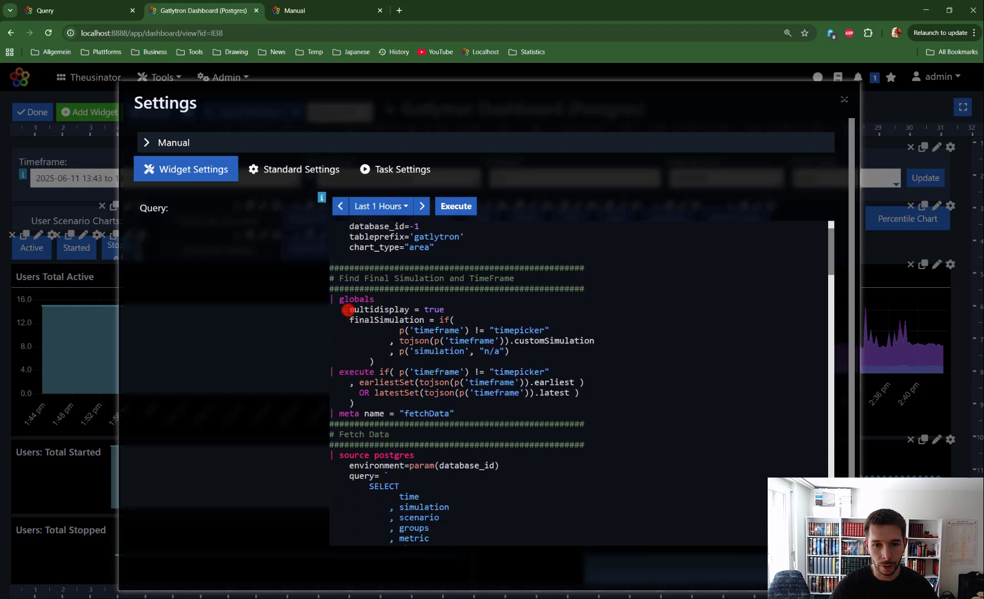
pyautogui.moveTo(348, 310); pyautogui.dragTo(524, 315)
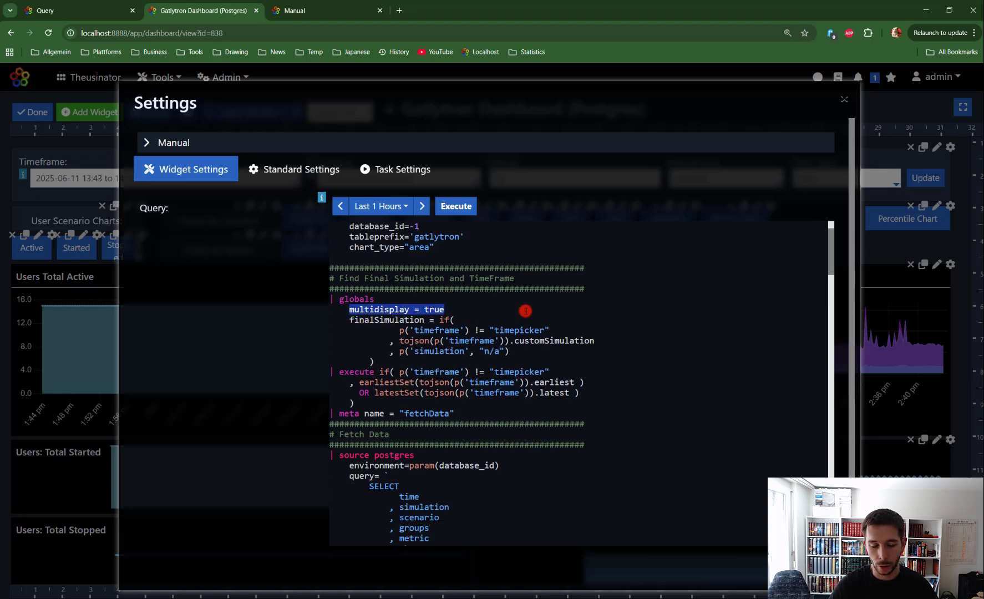
# Step: Examine the name, description and multipercent metadata of the query's Requests Total OK vs KO charts, then close the widget settings
pyautogui.scroll(-8, 530, 306)
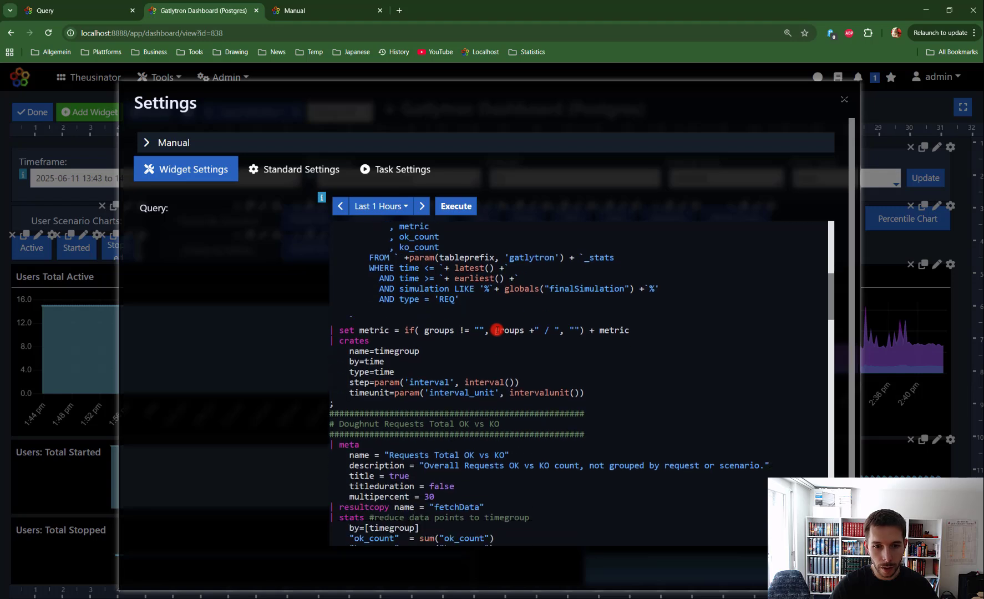
pyautogui.scroll(-2, 493, 347)
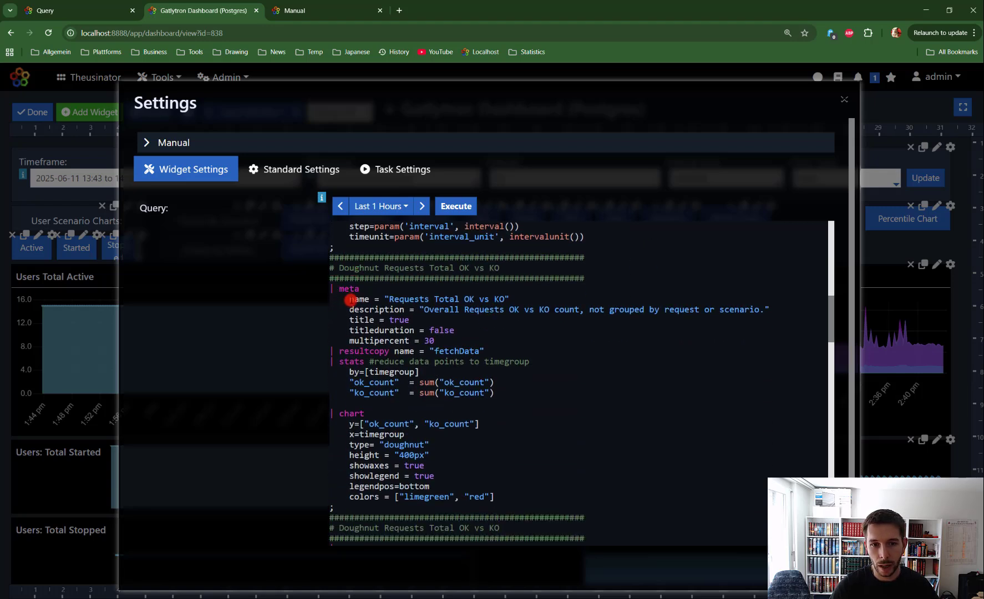
pyautogui.moveTo(350, 300); pyautogui.dragTo(523, 296)
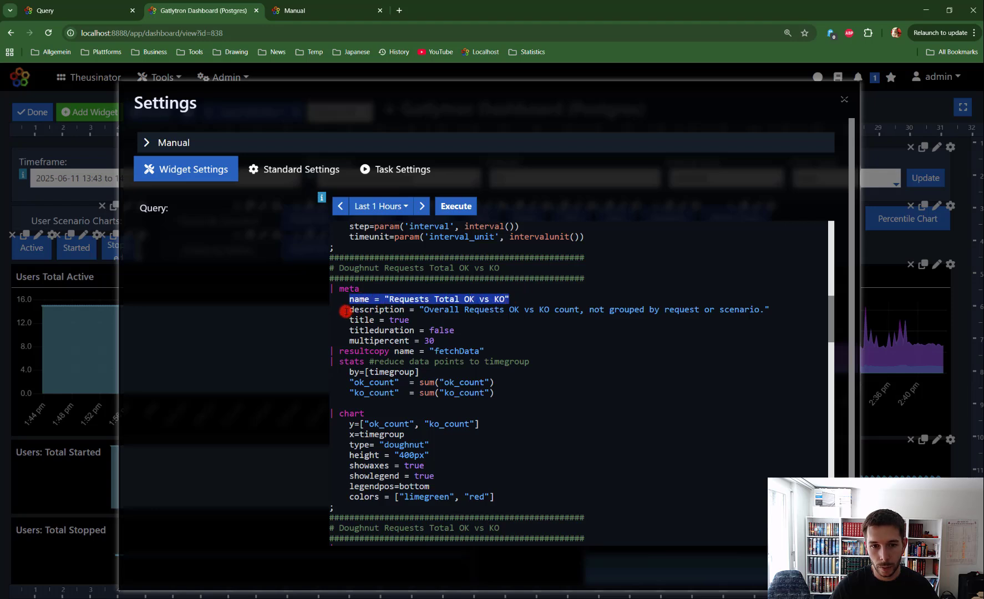
pyautogui.click(415, 290)
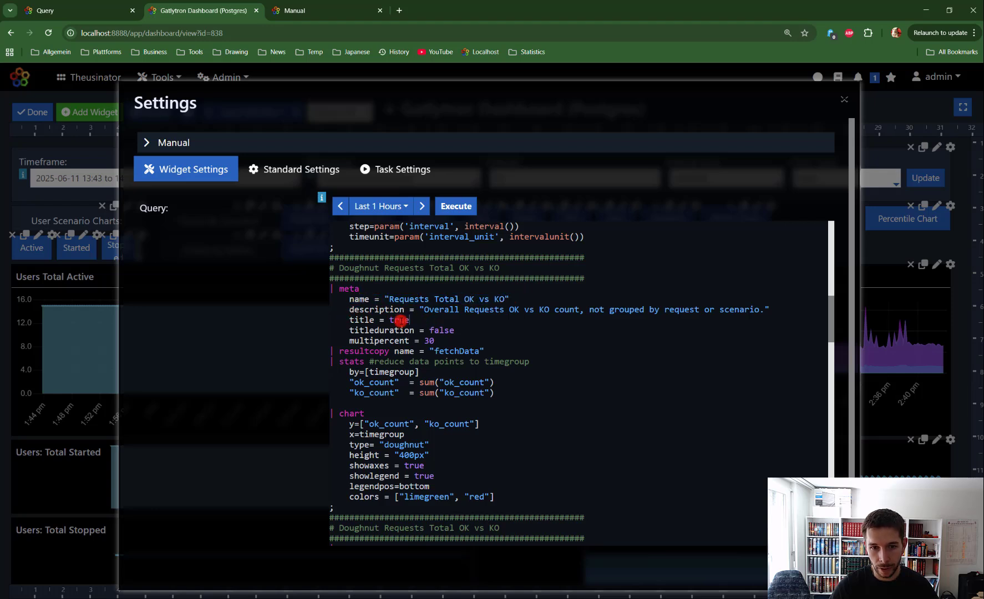
pyautogui.moveTo(411, 320); pyautogui.dragTo(770, 309)
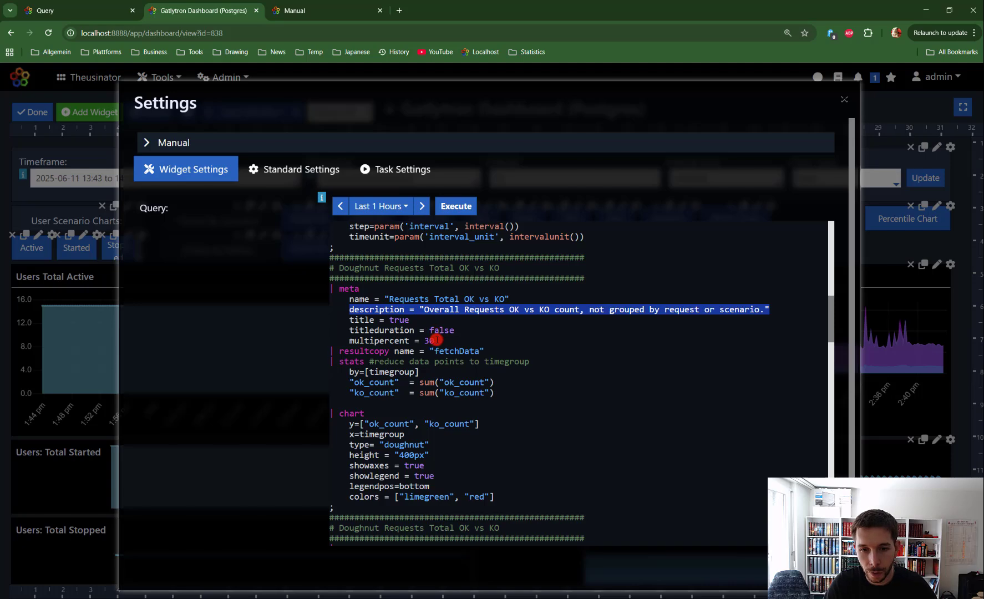
pyautogui.moveTo(436, 340); pyautogui.dragTo(349, 341)
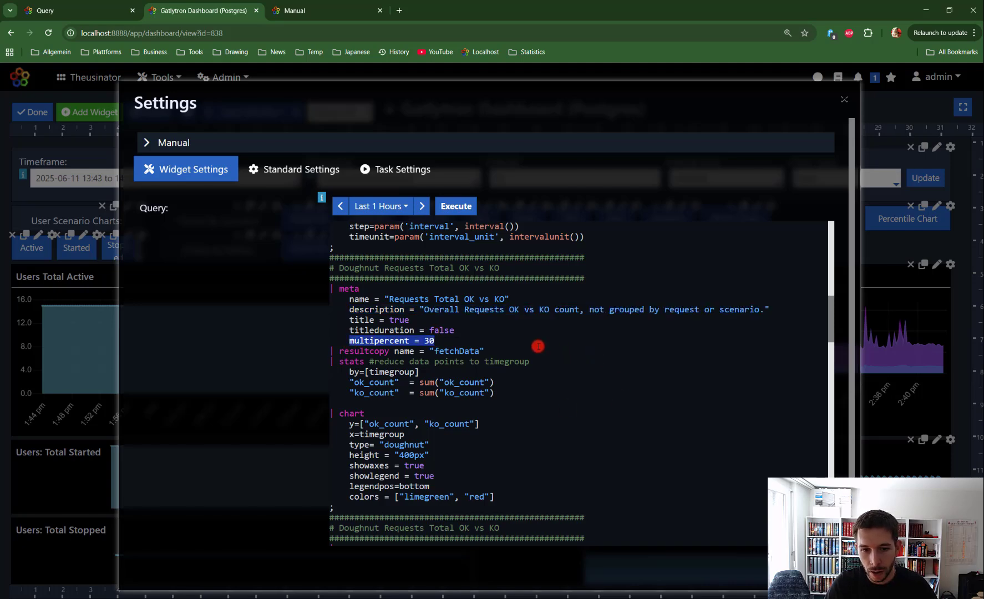
pyautogui.scroll(-3, 539, 346)
pyautogui.scroll(-4, 450, 382)
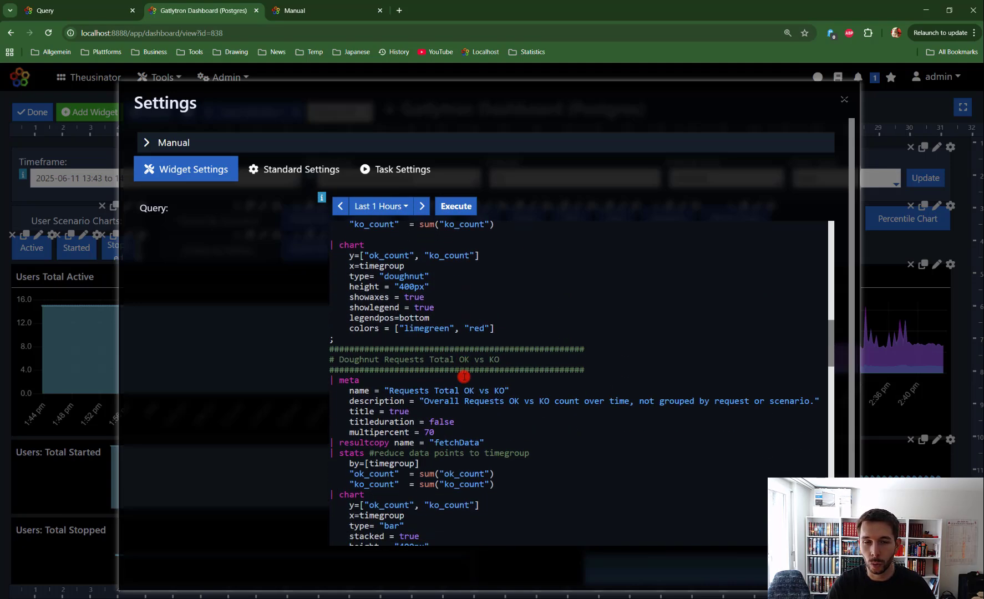
pyautogui.scroll(-2, 589, 189)
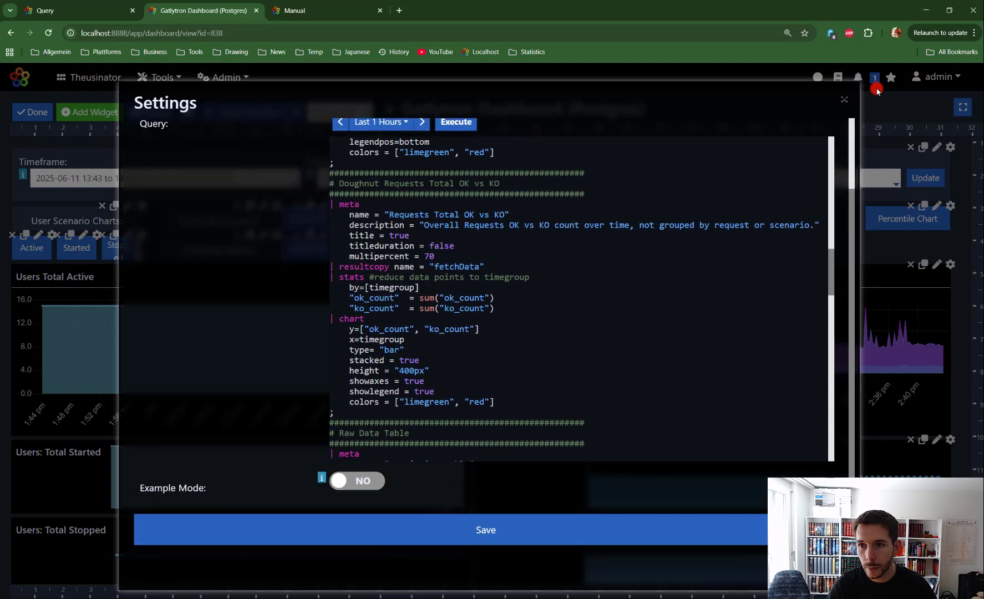
pyautogui.click(845, 100)
# Step: Return to the Query page and compare the multipercent value of the single-chart row with the chart widths in the results
pyautogui.click(65, 13)
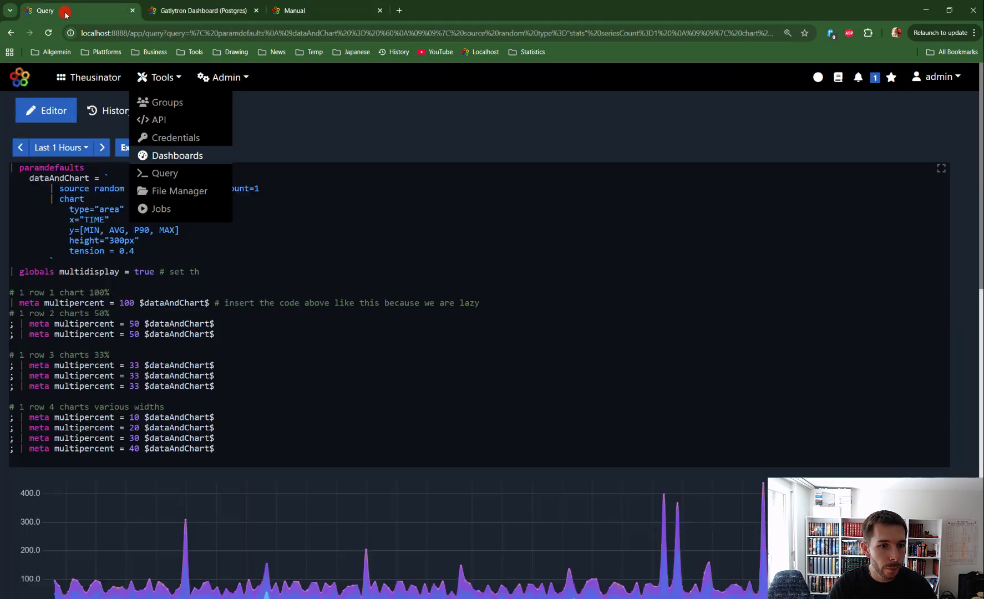
pyautogui.scroll(-2, 148, 291)
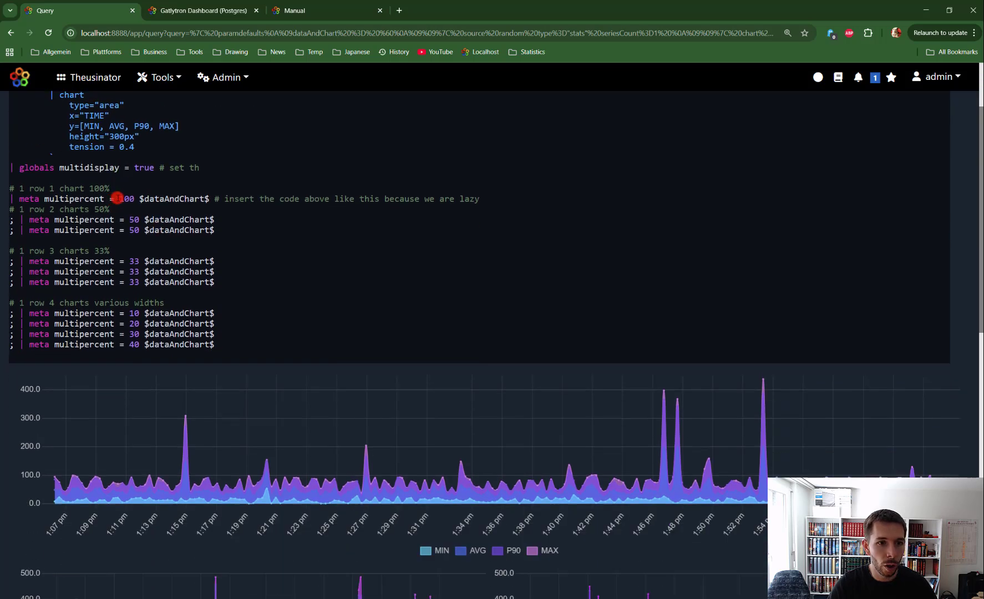
pyautogui.moveTo(119, 199); pyautogui.dragTo(149, 199)
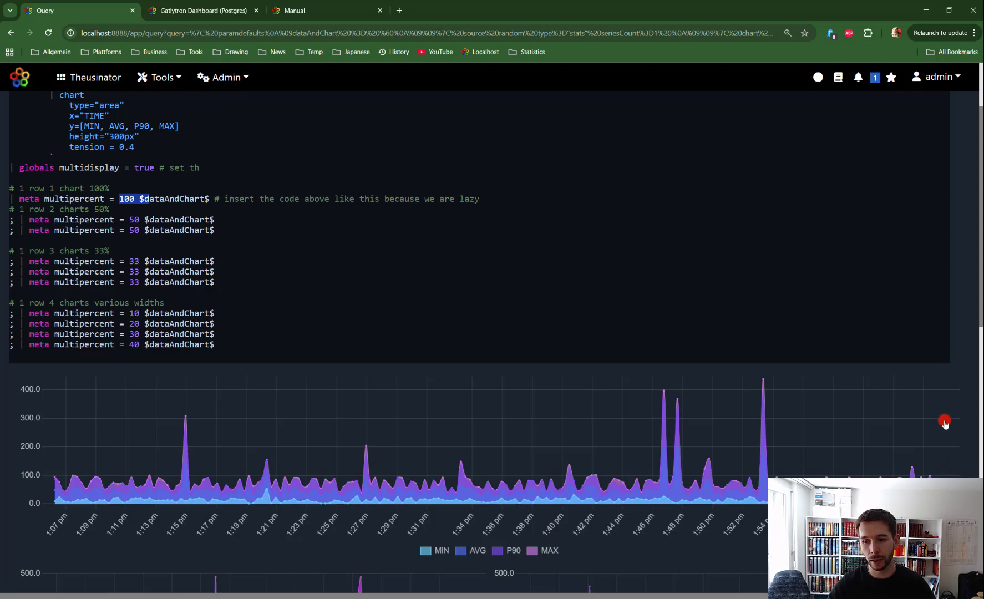
pyautogui.scroll(-5, 918, 431)
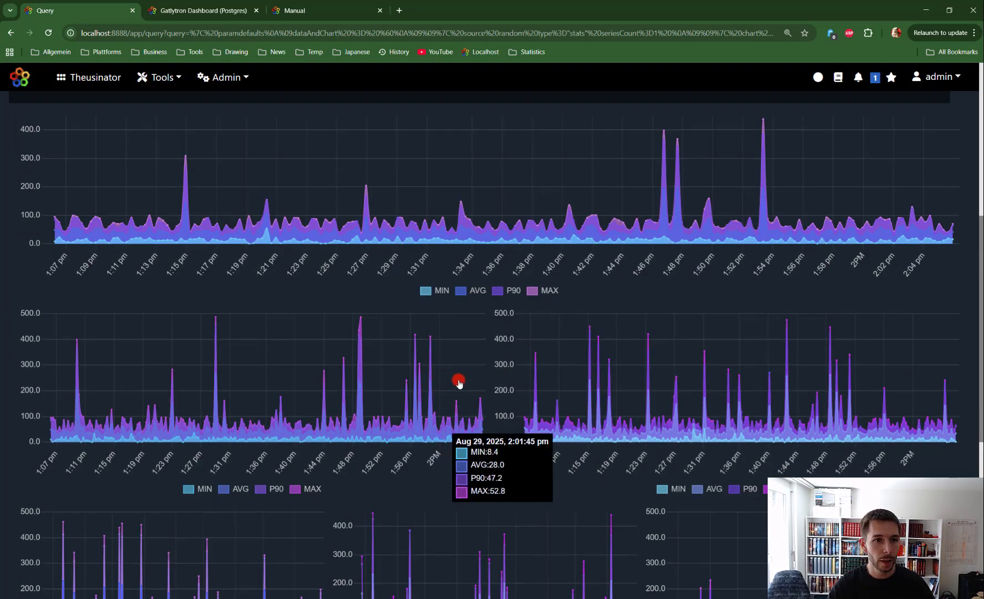
pyautogui.scroll(5, 463, 380)
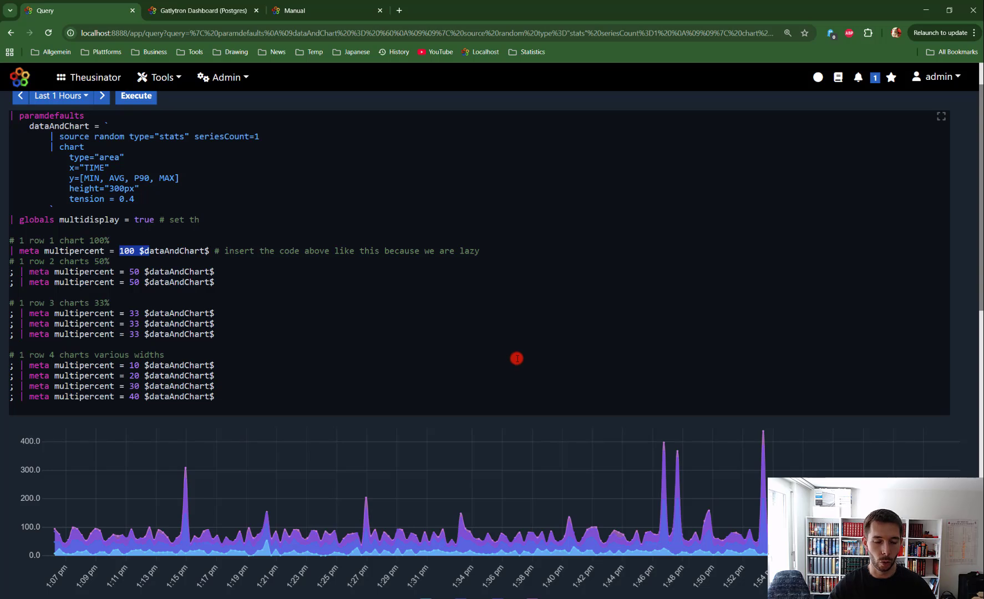
pyautogui.scroll(1, 312, 238)
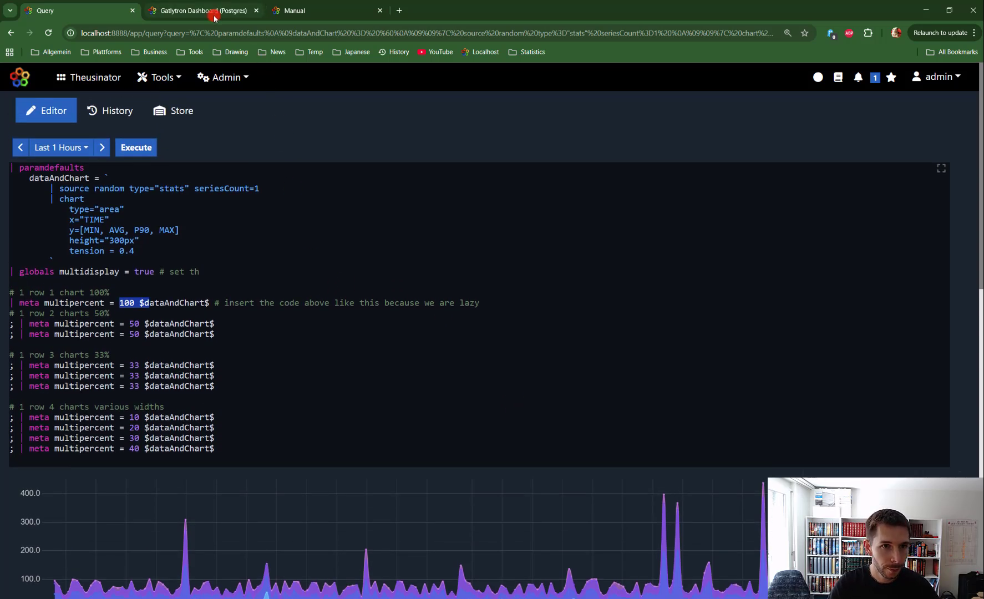
# Step: Close the dashboard's browser tab and copy the Mimic Query example from the manual's cheat sheet
pyautogui.click(258, 12)
pyautogui.click(196, 13)
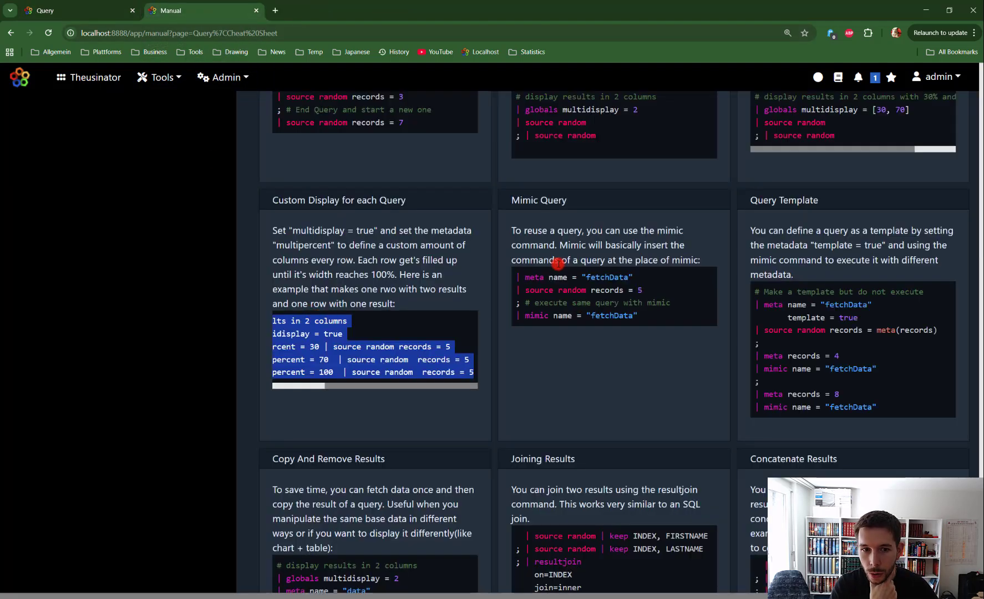
pyautogui.scroll(2, 545, 295)
pyautogui.scroll(-2, 545, 295)
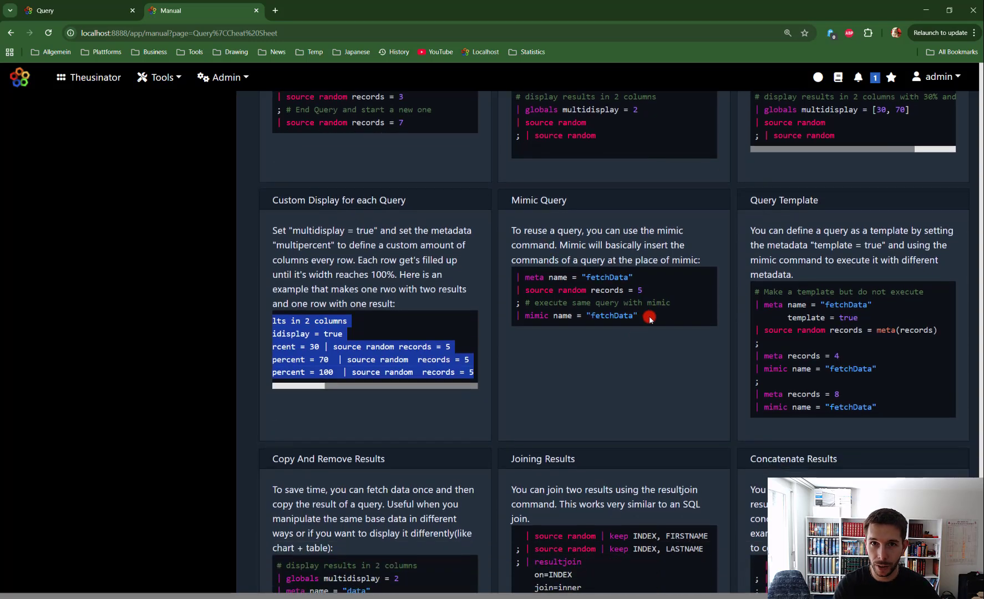
pyautogui.moveTo(650, 319); pyautogui.dragTo(511, 279)
pyautogui.hotkey('ctrl', 'c')
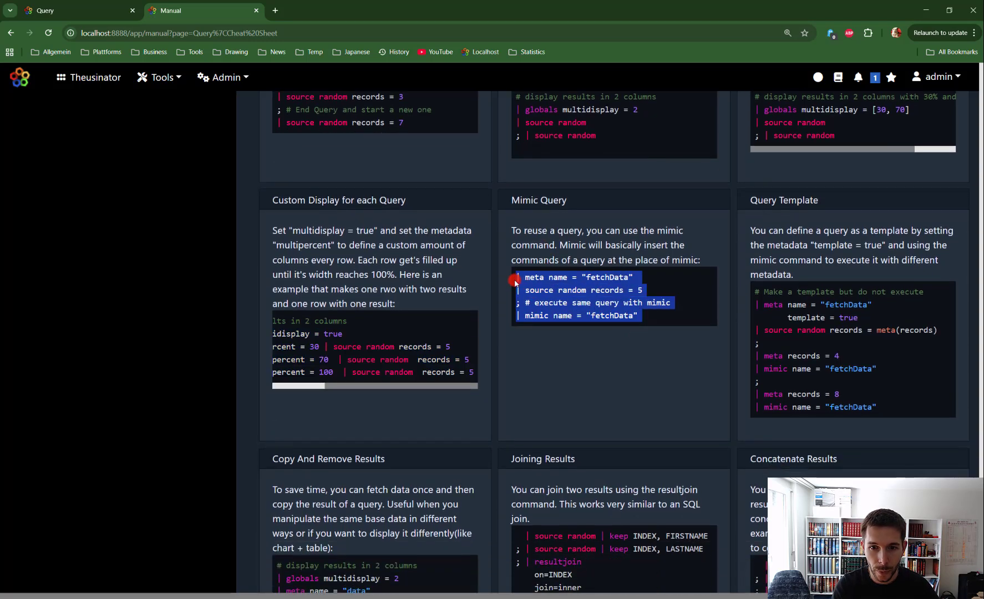
# Step: Replace the editor's entire query with the copied Mimic Query example and execute it
pyautogui.click(114, 12)
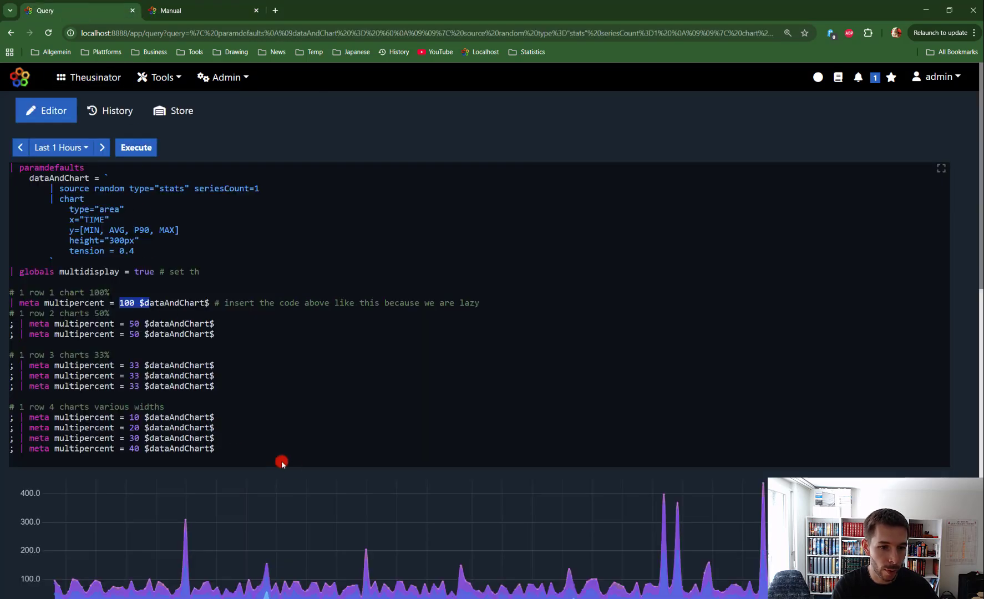
pyautogui.moveTo(226, 455); pyautogui.dragTo(100, 383)
pyautogui.hotkey('ctrl', 'a')
pyautogui.hotkey('ctrl', 'v')
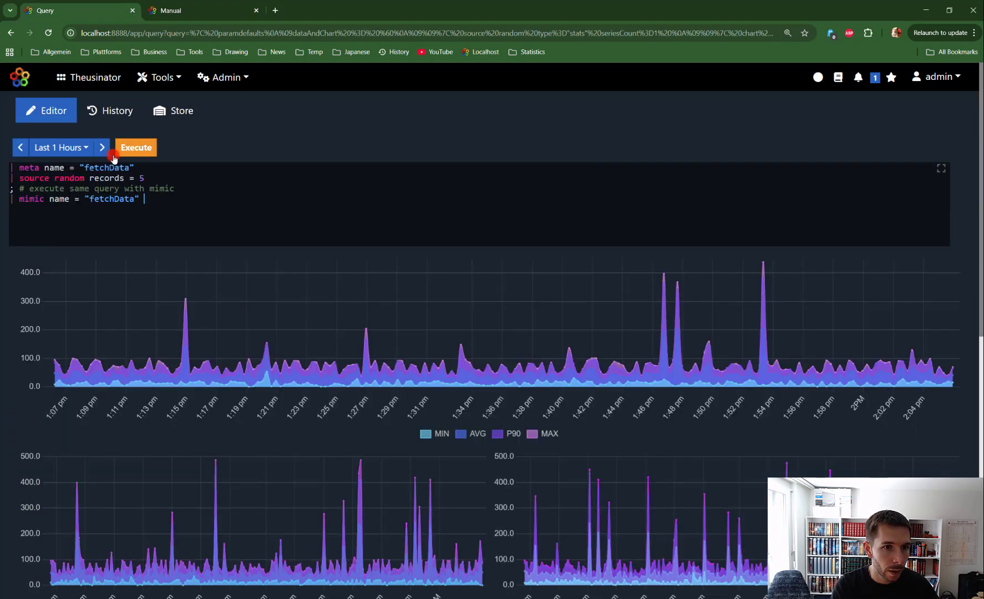
pyautogui.click(136, 147)
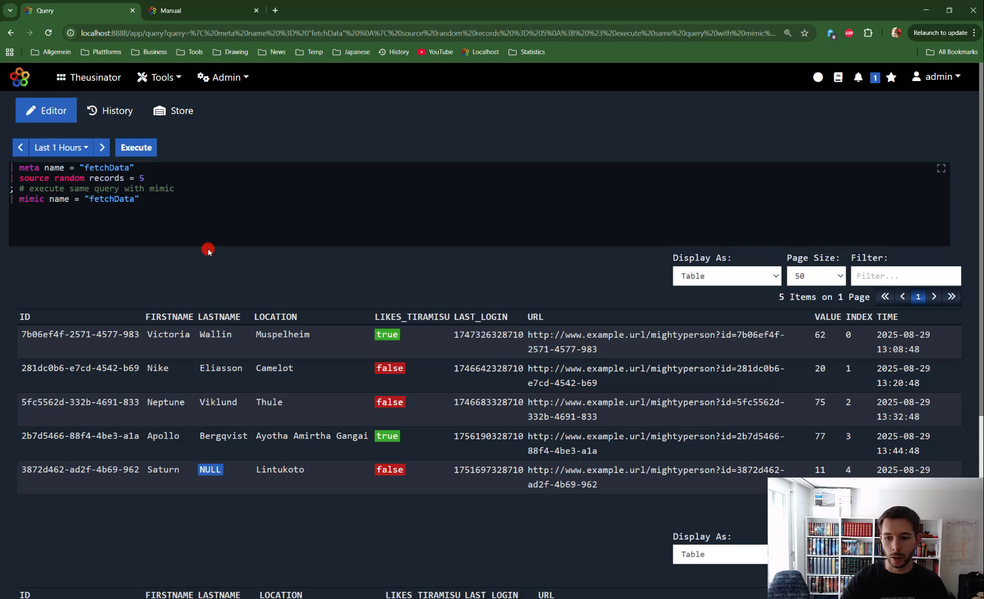
# Step: Examine how mimic reuses the fetchData query by comparing the named query, the mimic line and the two result tables
pyautogui.moveTo(144, 179); pyautogui.dragTo(12, 167)
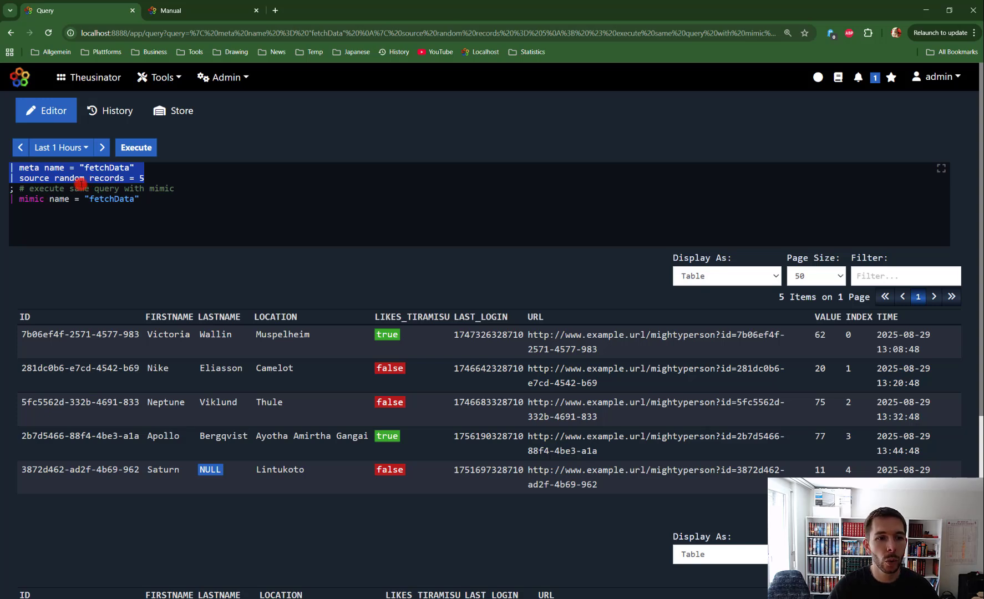
pyautogui.moveTo(163, 178); pyautogui.dragTo(11, 168)
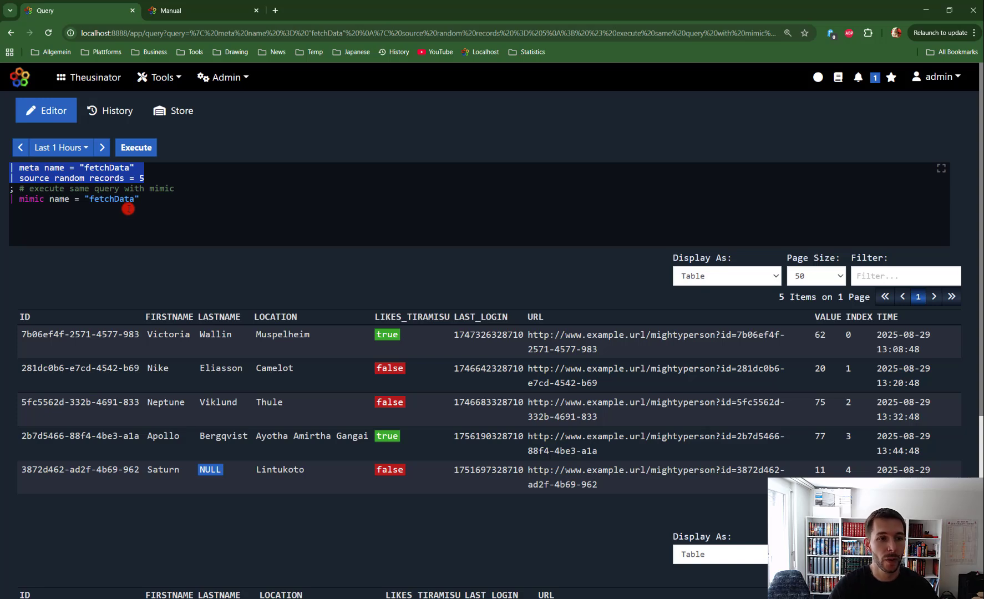
pyautogui.click(105, 167)
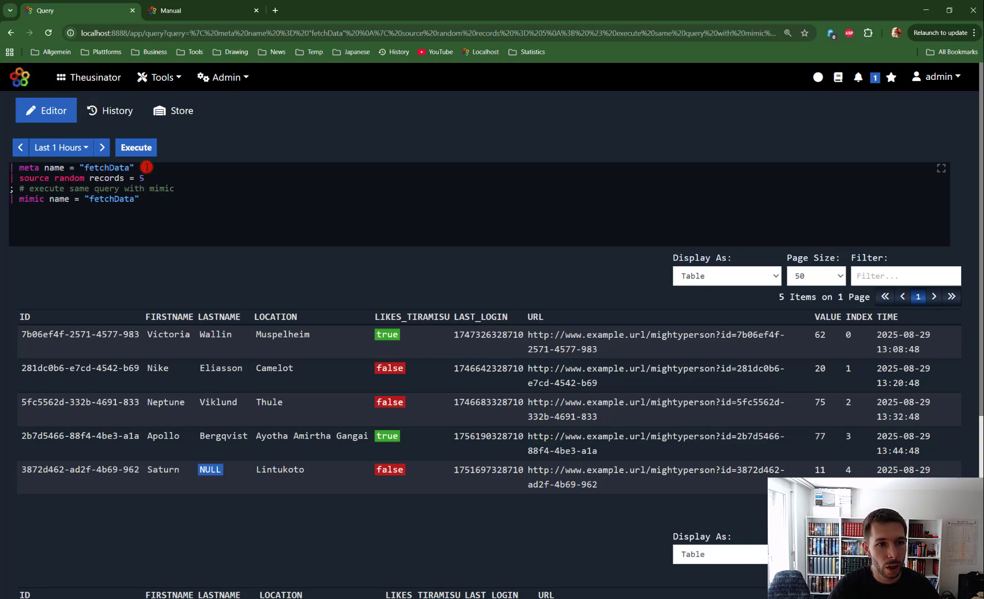
pyautogui.moveTo(147, 167); pyautogui.dragTo(139, 198)
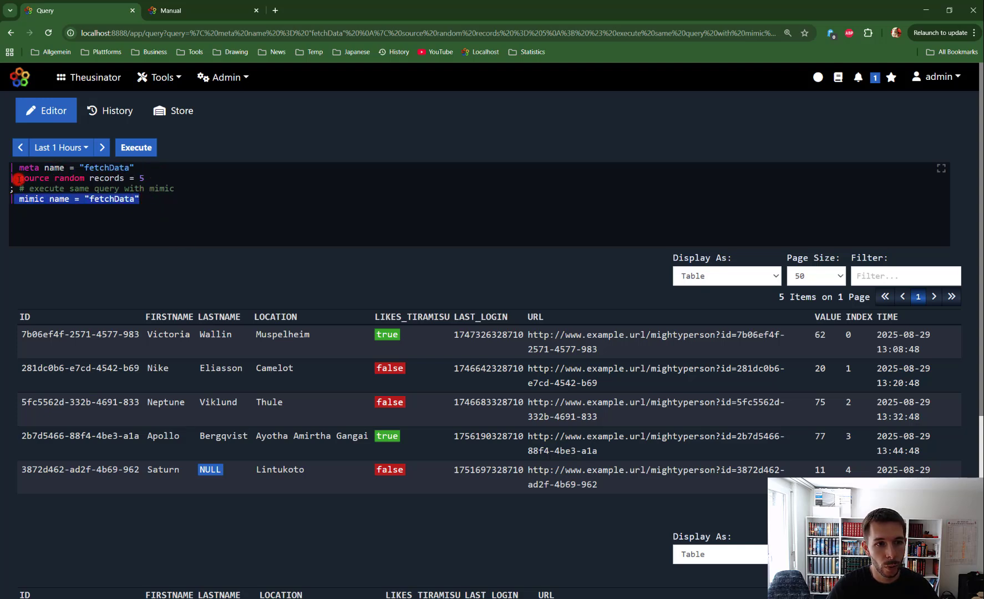
pyautogui.moveTo(18, 178); pyautogui.dragTo(169, 179)
pyautogui.scroll(-3, 292, 242)
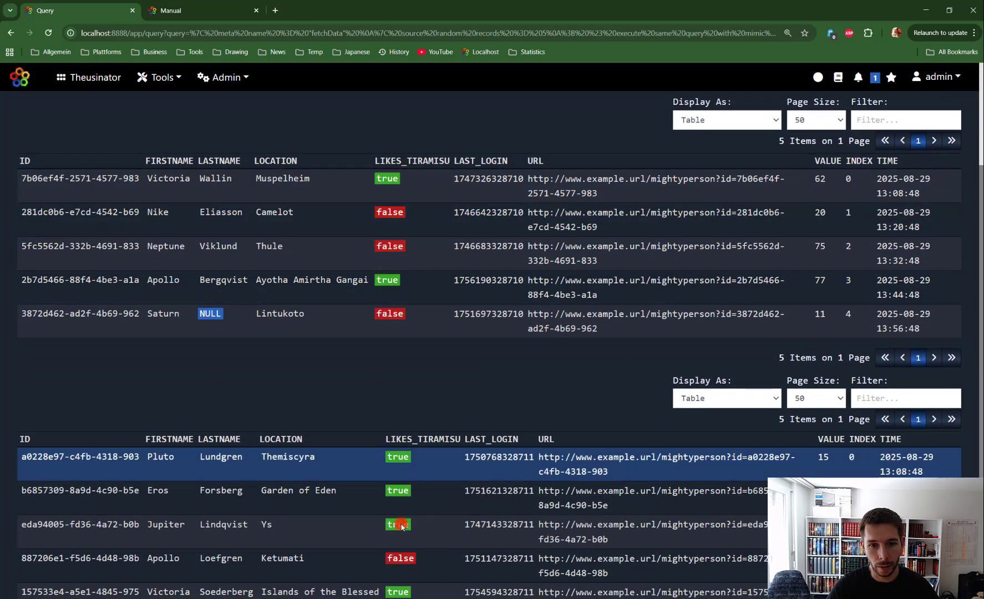
pyautogui.scroll(-2, 421, 298)
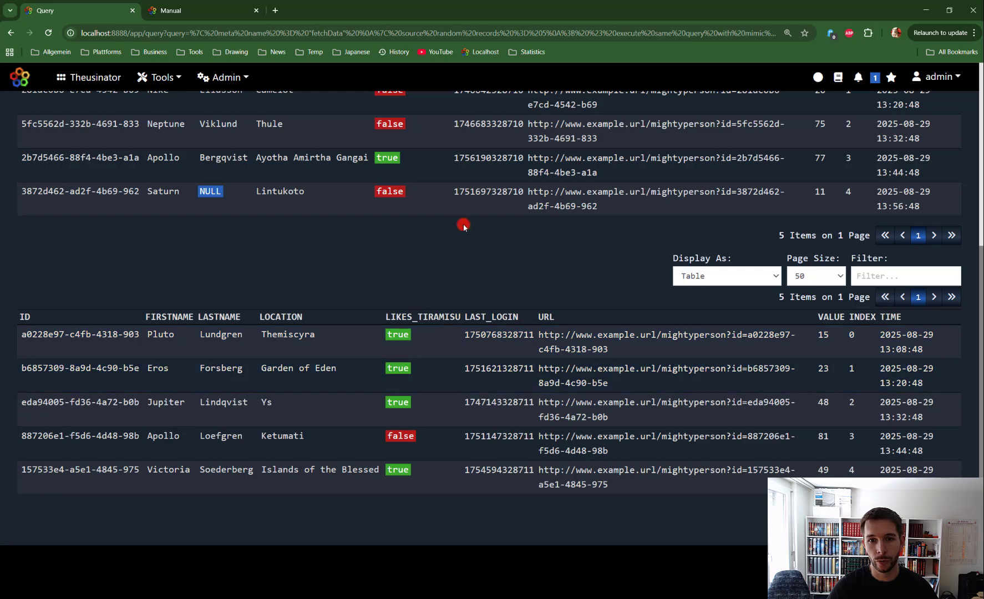
# Step: Add a "display as=panels" line after the source command of the fetchData query, execute it, and review both results
pyautogui.scroll(5, 255, 177)
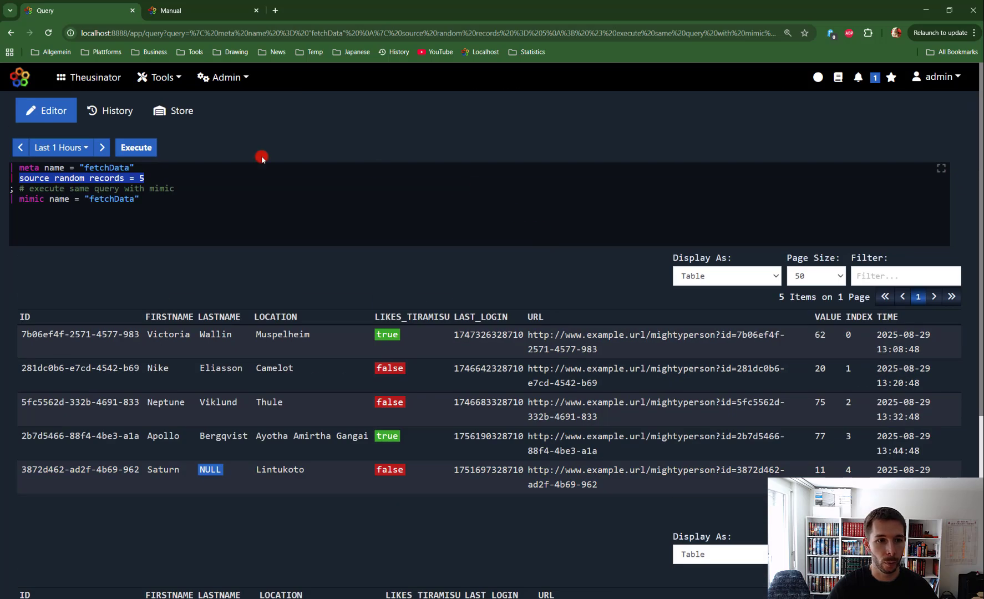
pyautogui.click(152, 183)
pyautogui.press('Return')
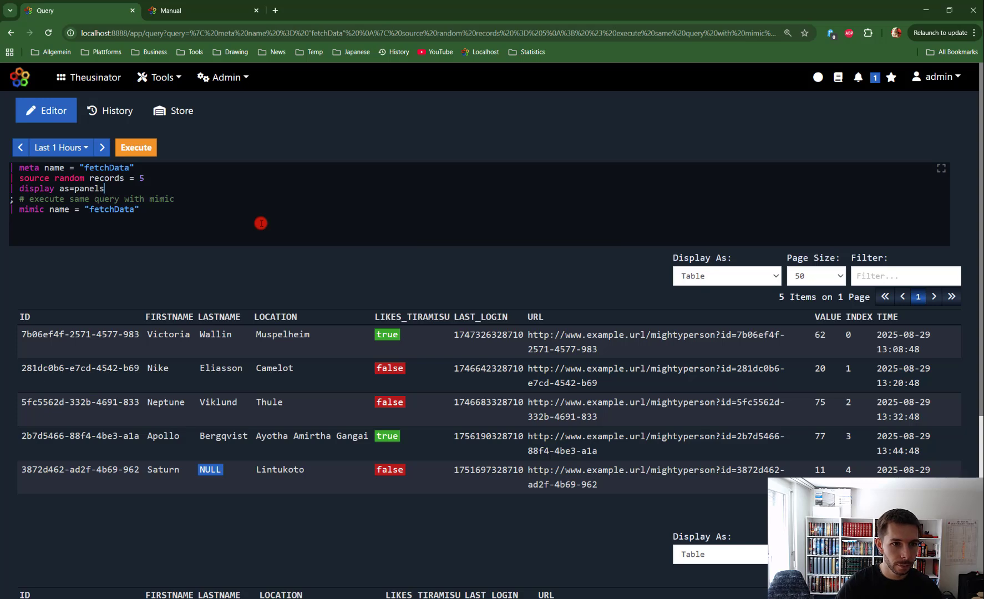
pyautogui.hotkey('ctrl', 'Return')
pyautogui.scroll(-4, 344, 276)
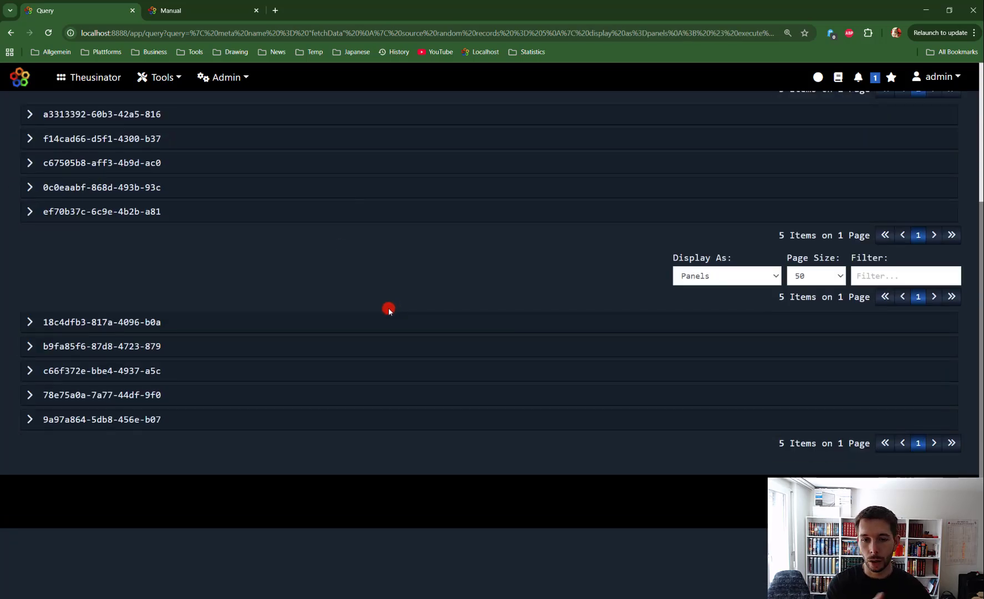
pyautogui.scroll(4, 428, 306)
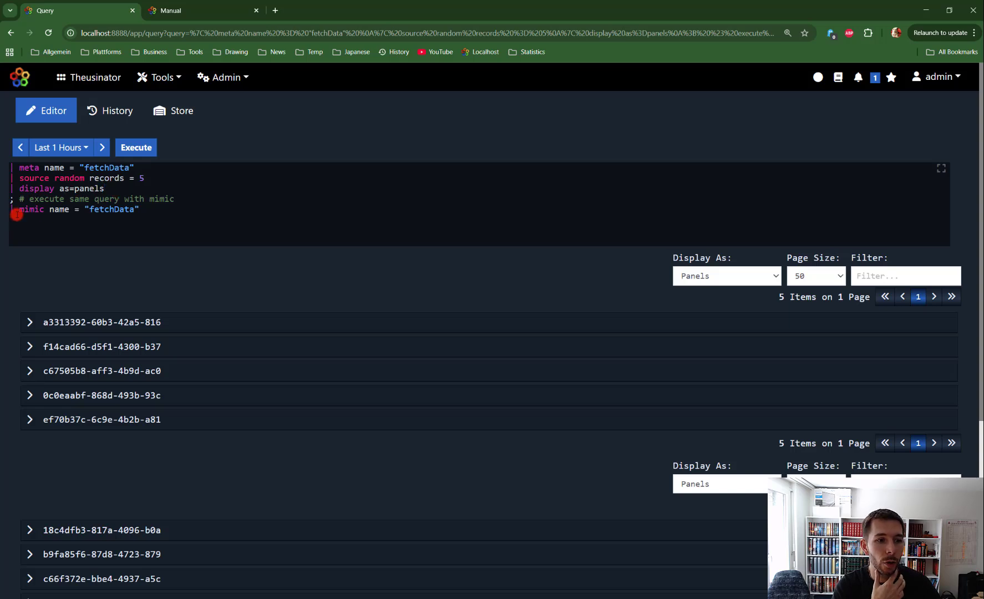
# Step: Examine which commands of the fetchData query the mimic line reuses, comparing its meta, source and display lines
pyautogui.moveTo(112, 187); pyautogui.dragTo(6, 176)
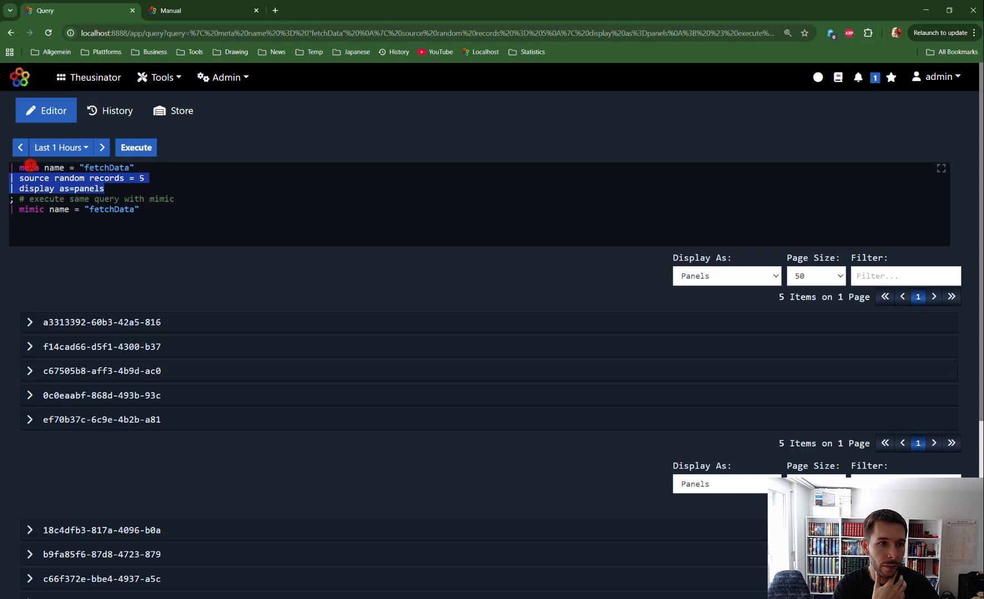
pyautogui.doubleClick(29, 167)
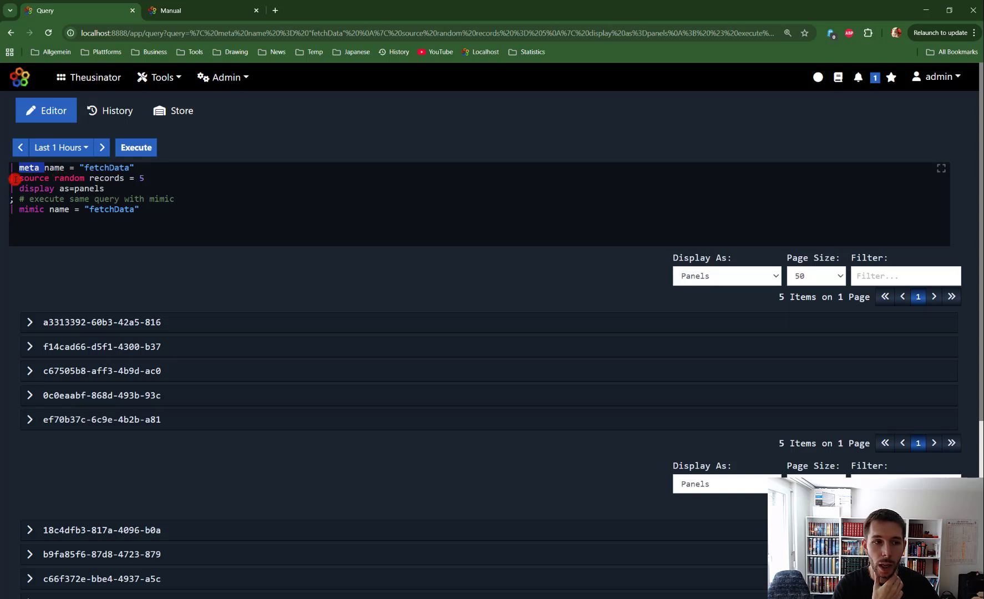
pyautogui.moveTo(10, 176); pyautogui.dragTo(14, 221)
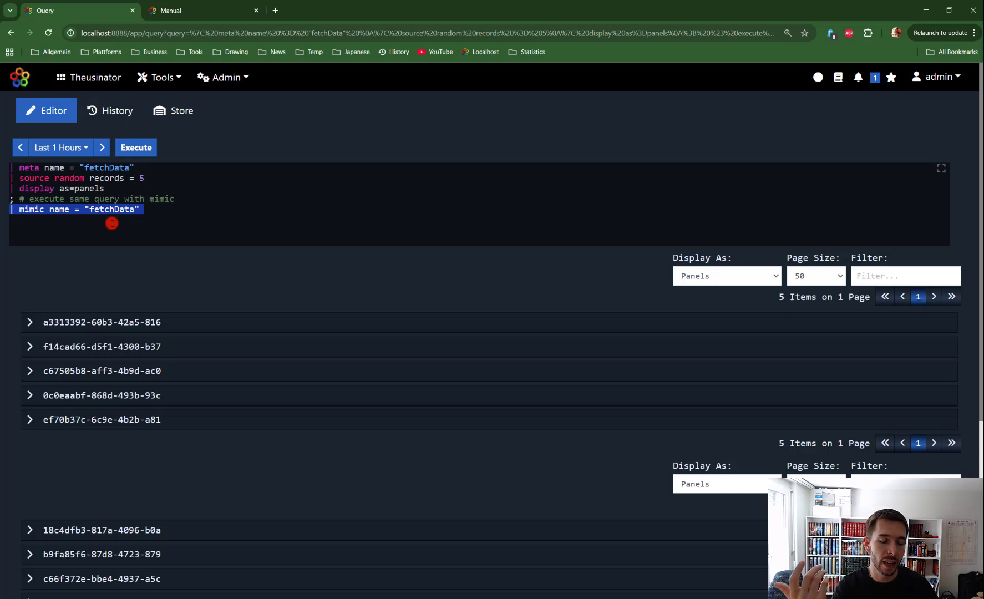
pyautogui.click(154, 206)
pyautogui.press('Return')
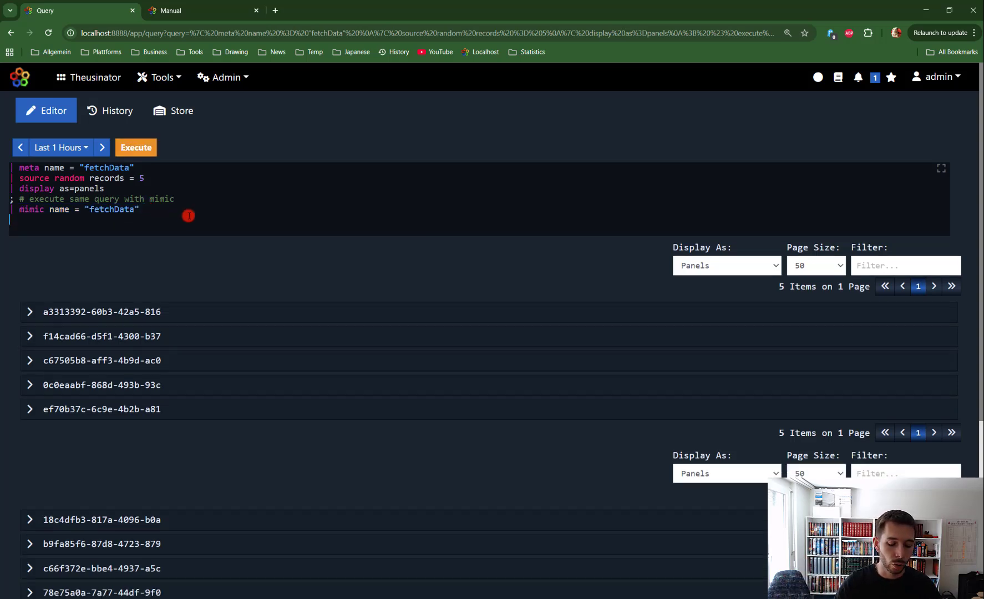
# Step: Copy the Query Template example from the manual's cheat sheet and replace the editor's entire query with it
pyautogui.click(188, 10)
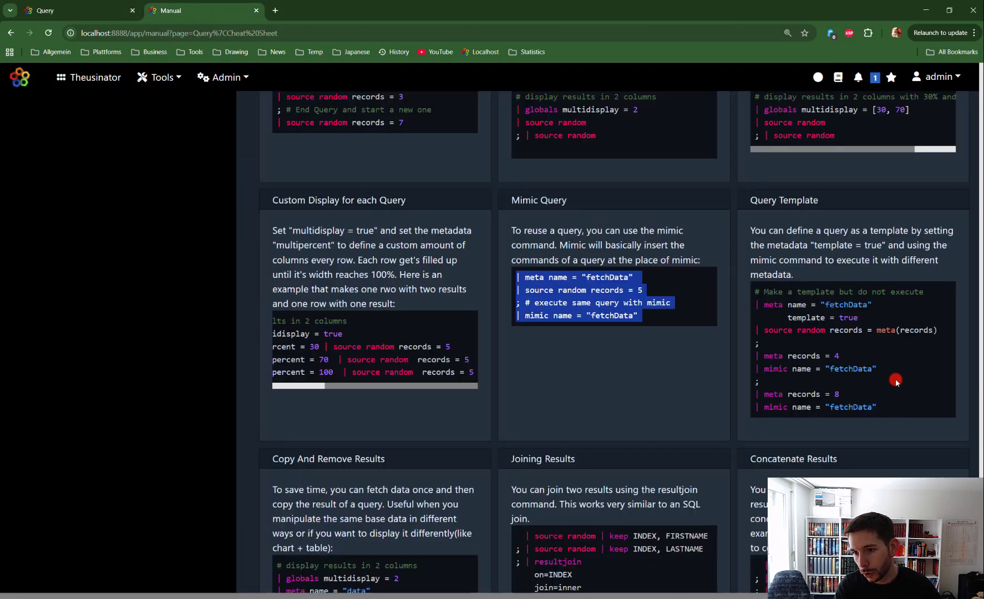
pyautogui.moveTo(883, 409); pyautogui.dragTo(755, 292)
pyautogui.hotkey('ctrl', 'c')
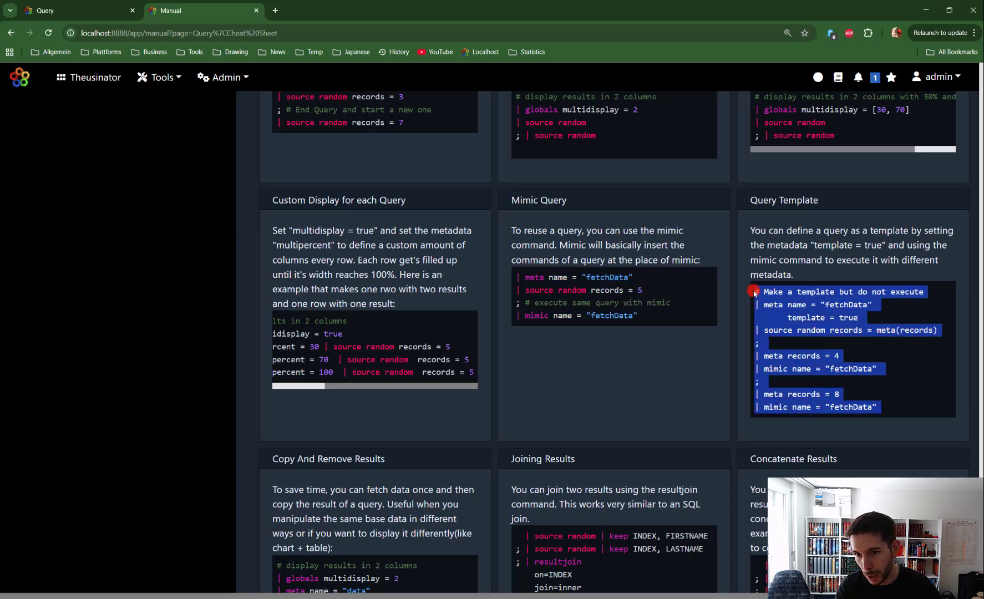
pyautogui.click(65, 10)
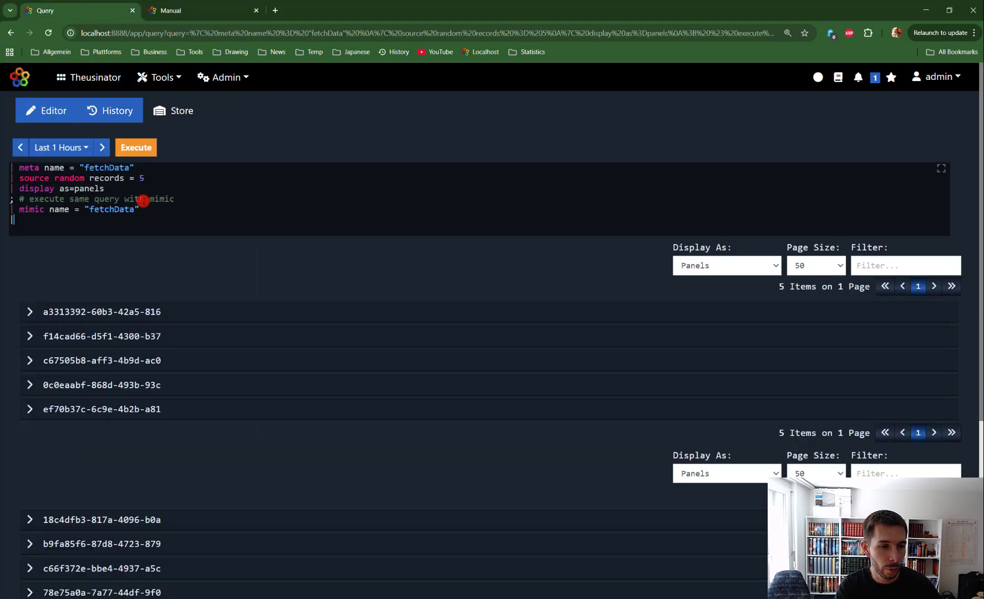
pyautogui.hotkey('ctrl', 'a')
pyautogui.hotkey('ctrl', 'v')
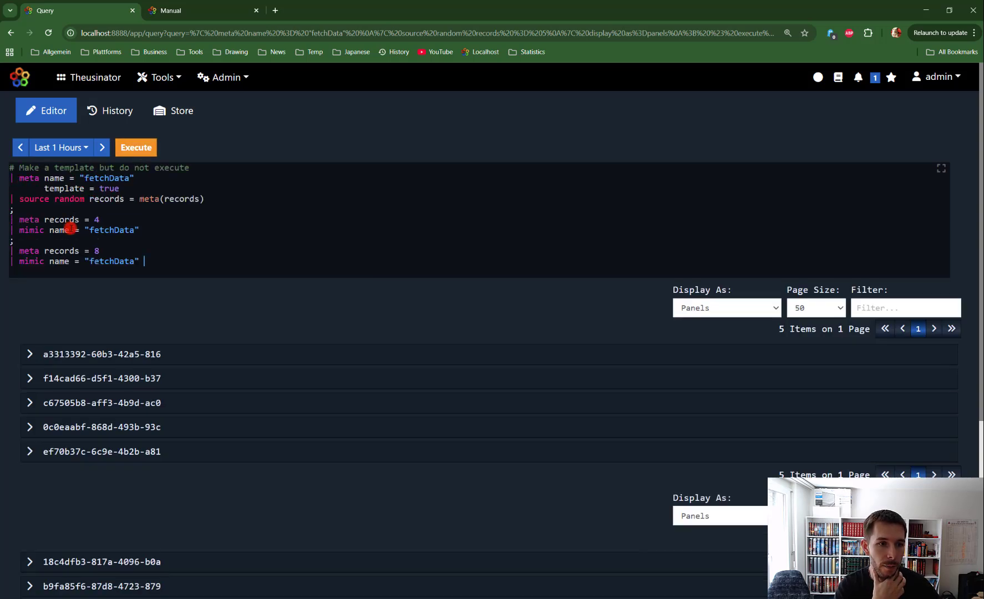
# Step: Examine the template definition, focusing on the meta command, the "template = true" setting and the source line
pyautogui.moveTo(136, 189); pyautogui.dragTo(44, 188)
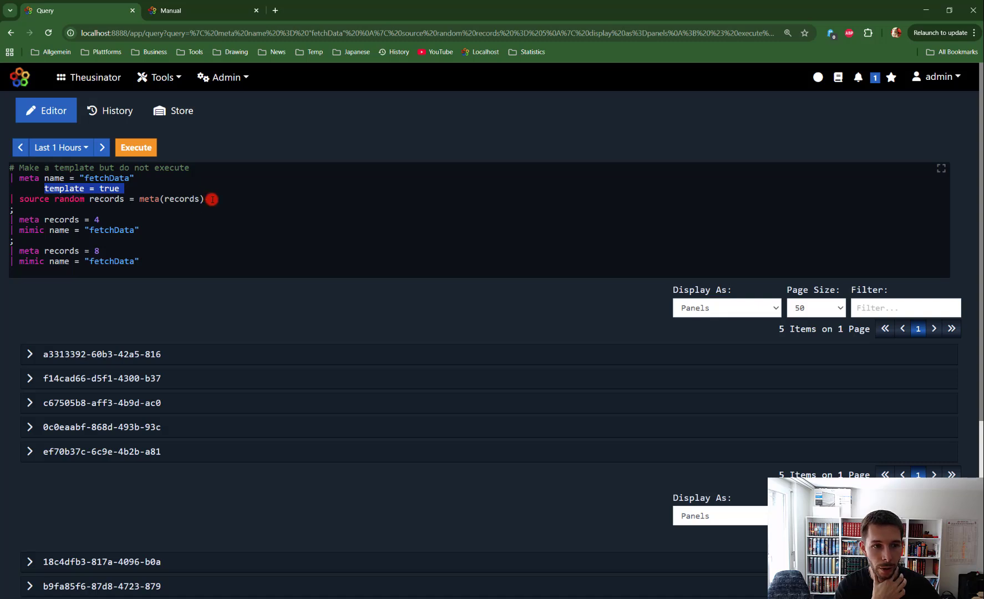
pyautogui.moveTo(212, 200); pyautogui.dragTo(1, 181)
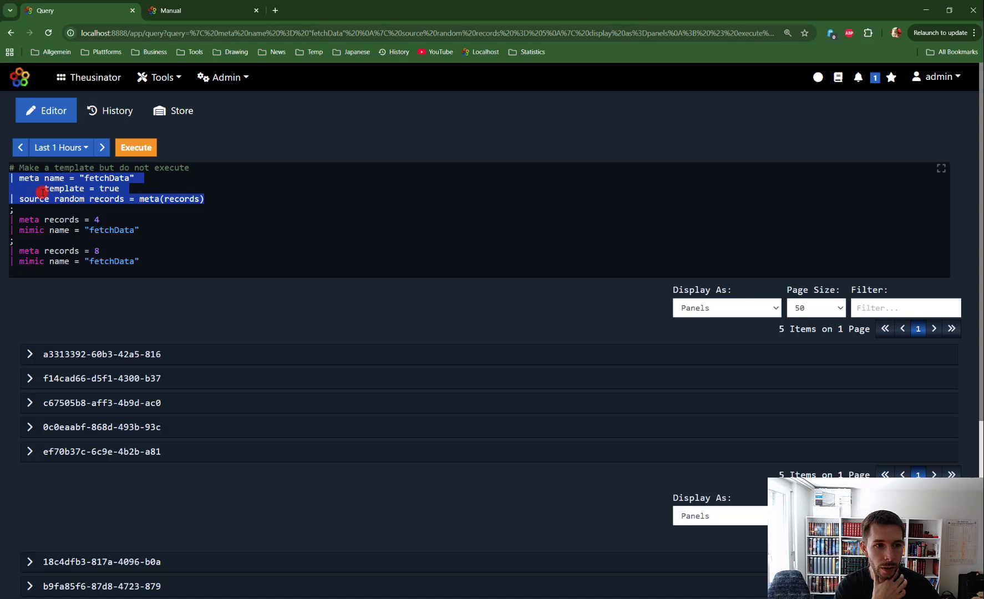
pyautogui.click(65, 179)
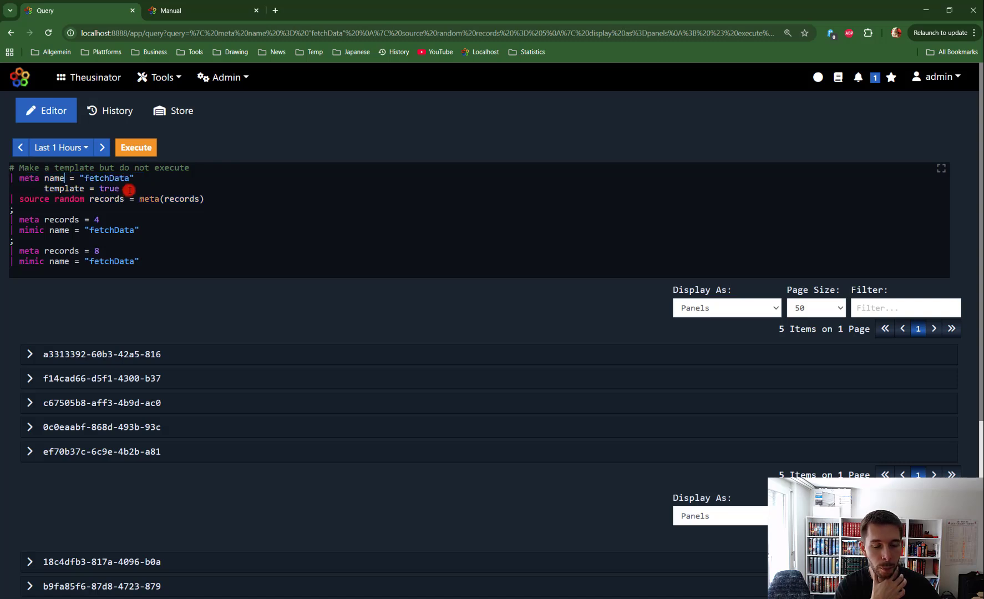
pyautogui.doubleClick(25, 178)
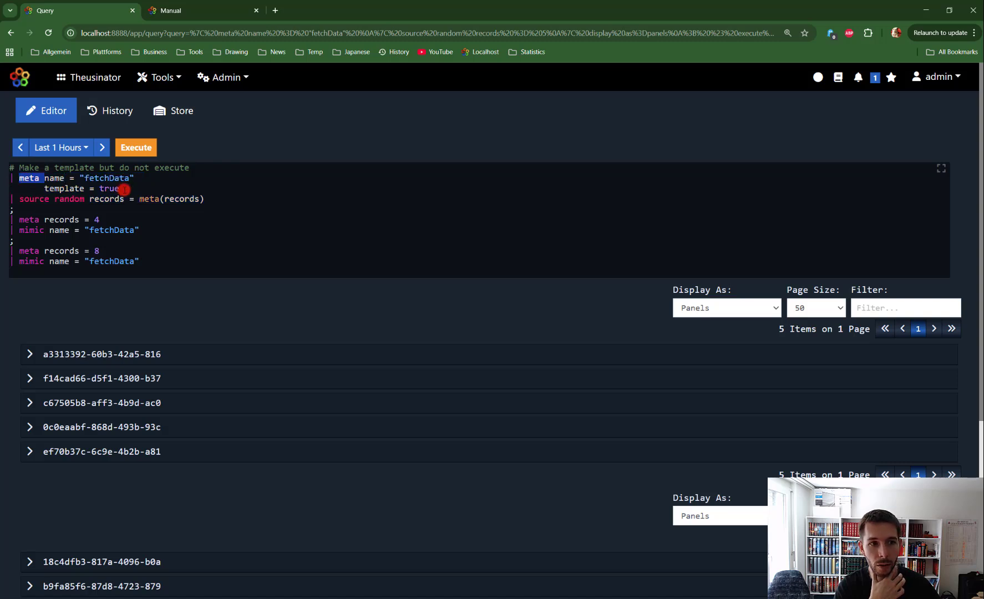
pyautogui.moveTo(131, 190); pyautogui.dragTo(48, 188)
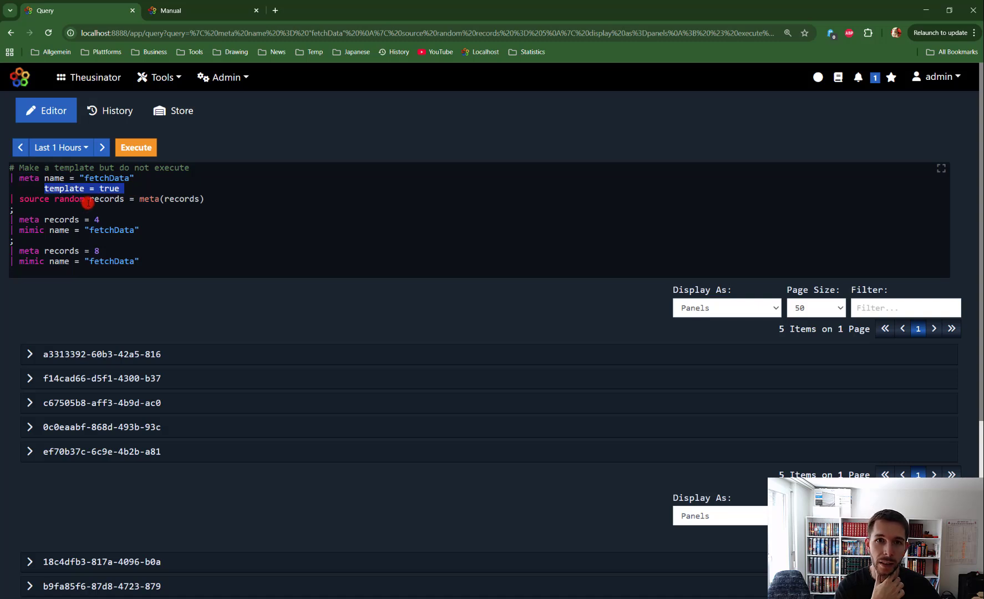
pyautogui.moveTo(229, 197); pyautogui.dragTo(10, 179)
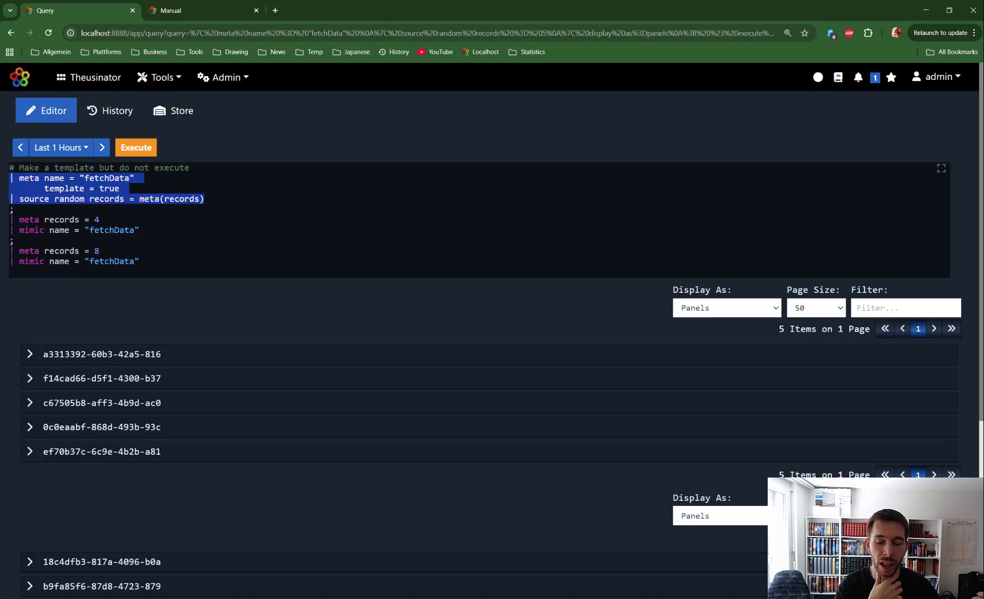
pyautogui.moveTo(1, 176)
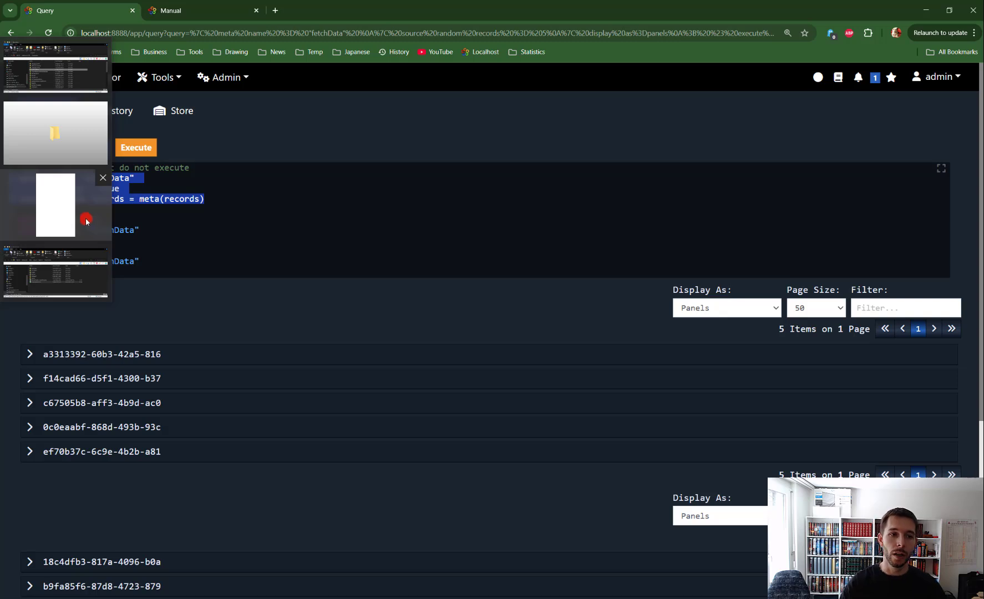
pyautogui.click(245, 214)
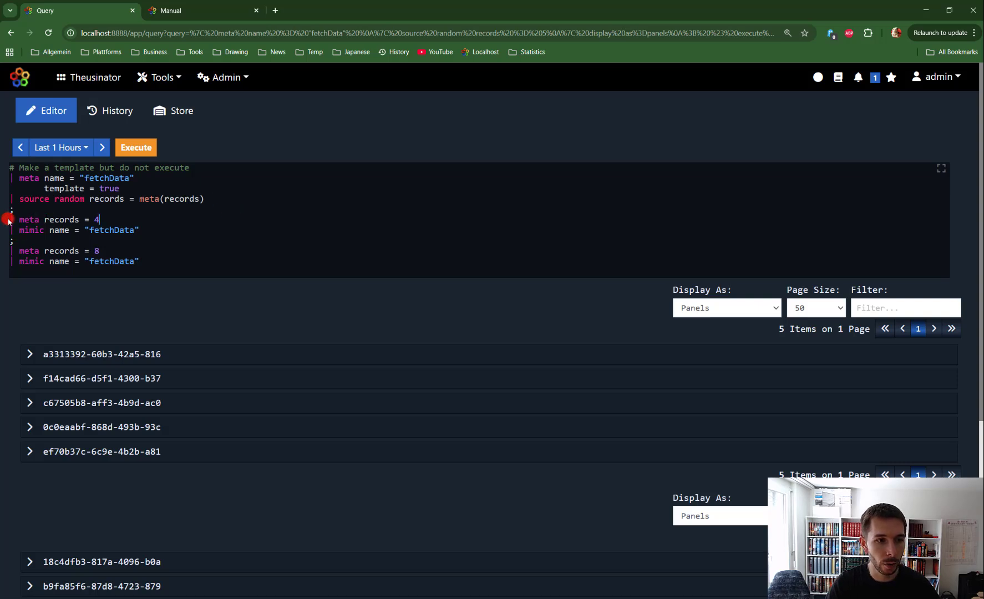
# Step: Trace how the records values set before each mimic call are passed into meta(records) in the template
pyautogui.moveTo(12, 219); pyautogui.dragTo(46, 220)
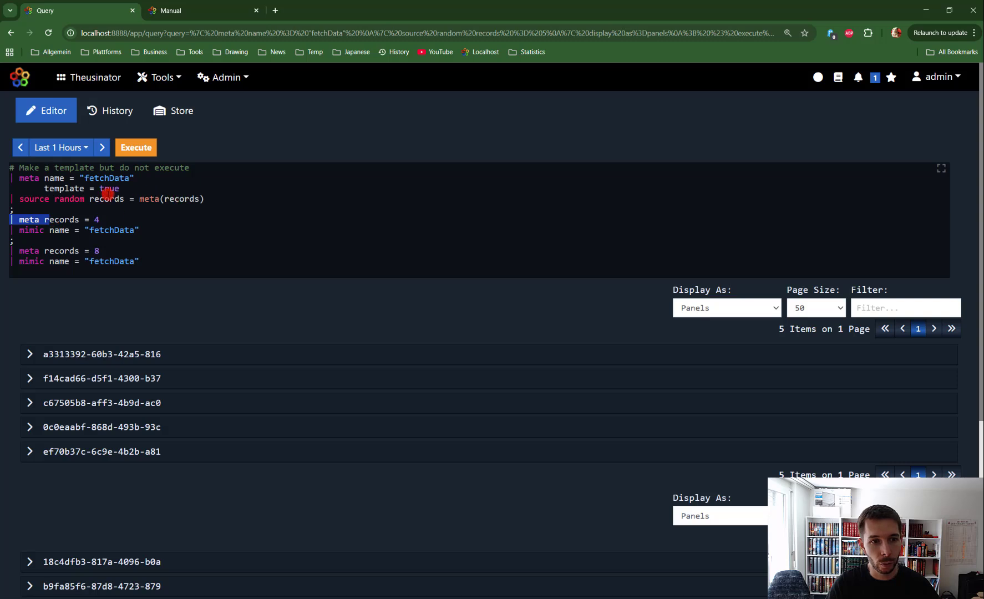
pyautogui.moveTo(139, 199); pyautogui.dragTo(214, 198)
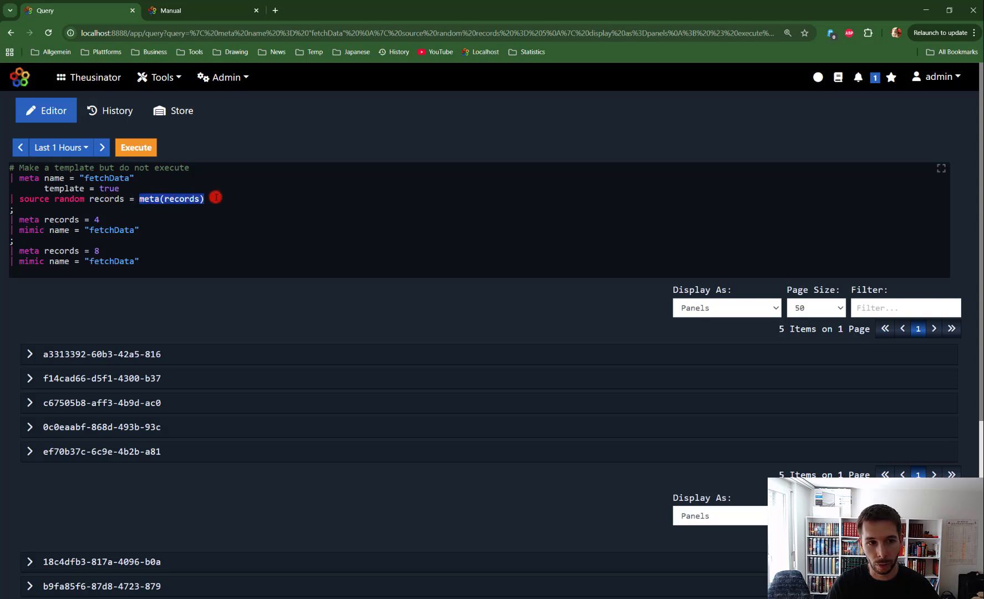
pyautogui.doubleClick(51, 220)
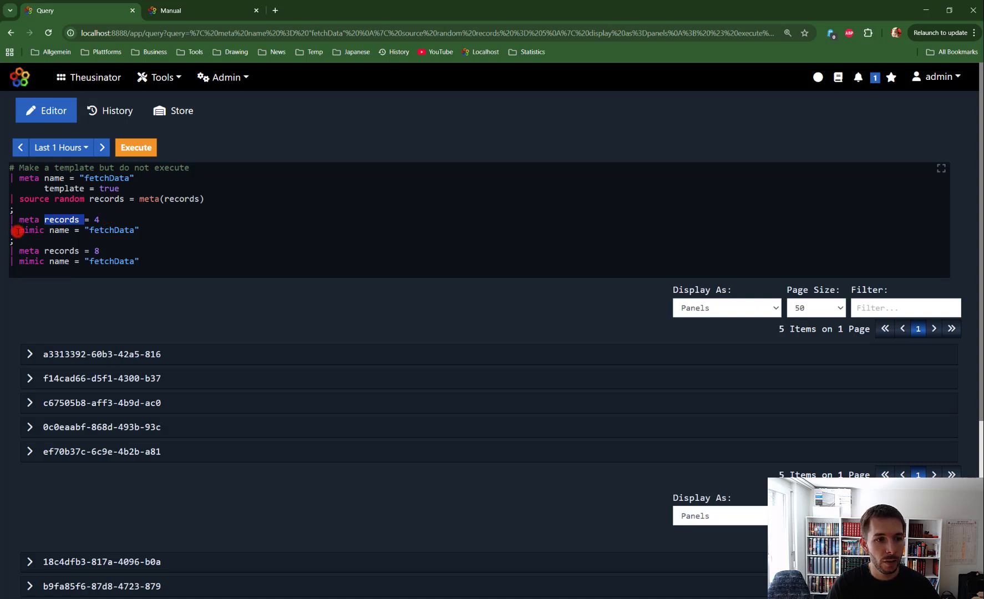
pyautogui.moveTo(132, 192); pyautogui.dragTo(10, 177)
pyautogui.moveTo(103, 220); pyautogui.dragTo(112, 250)
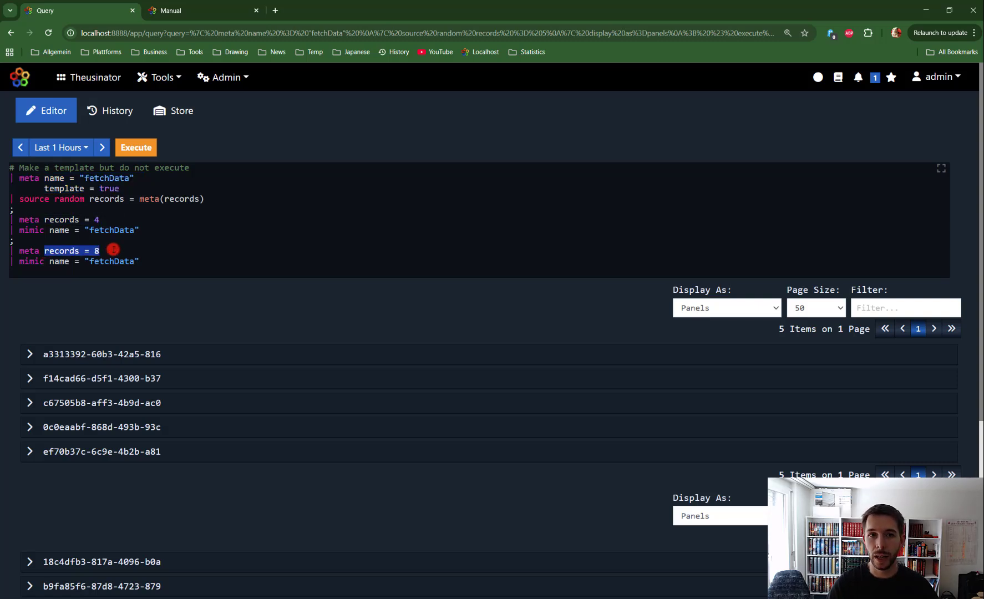
# Step: Execute the template query and review the result tables of the two mimic calls
pyautogui.click(141, 147)
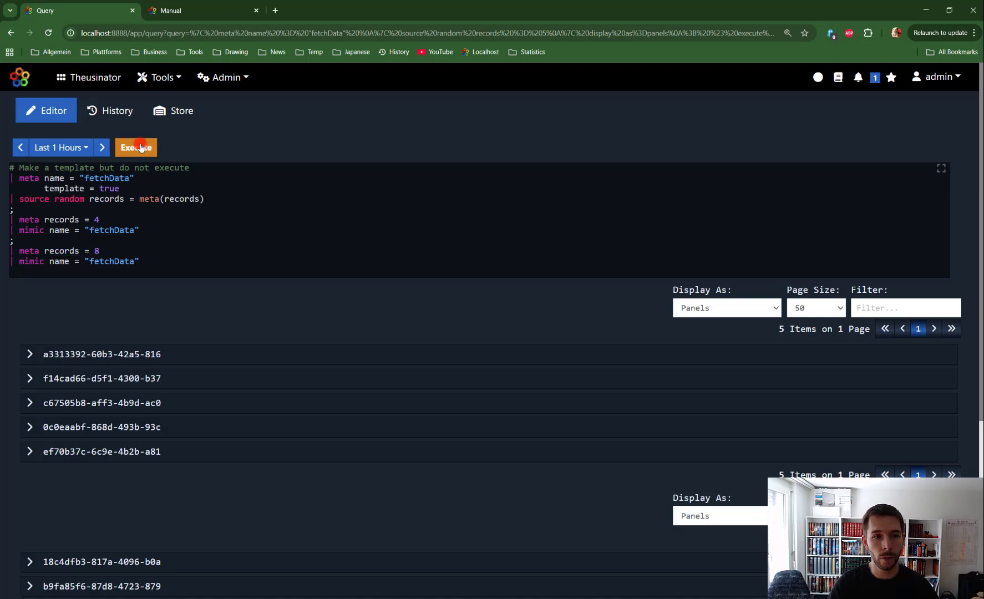
pyautogui.scroll(-2, 410, 268)
pyautogui.click(412, 267)
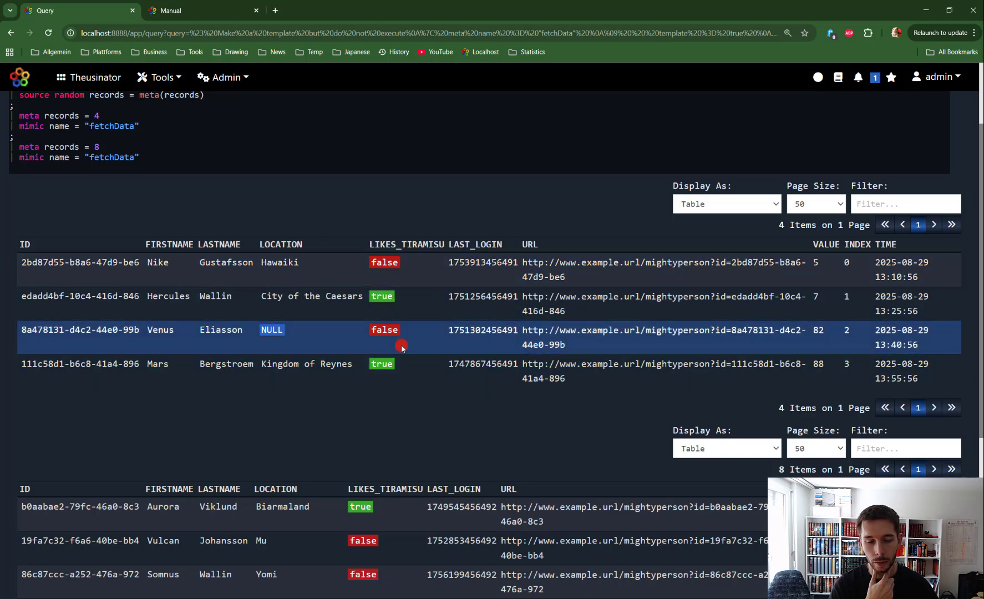
pyautogui.scroll(-3, 355, 288)
pyautogui.scroll(-2, 368, 232)
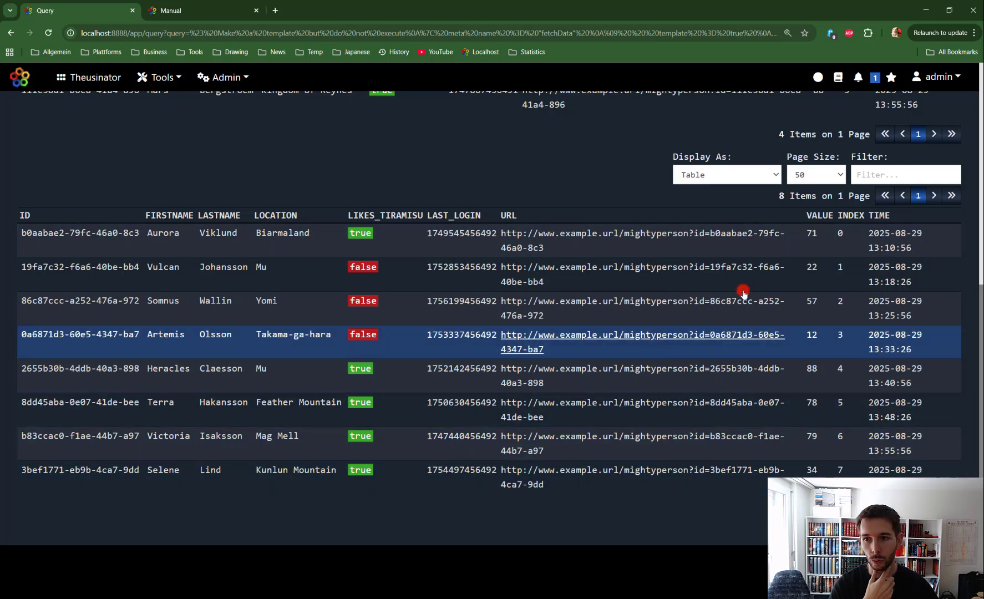
pyautogui.scroll(7, 549, 308)
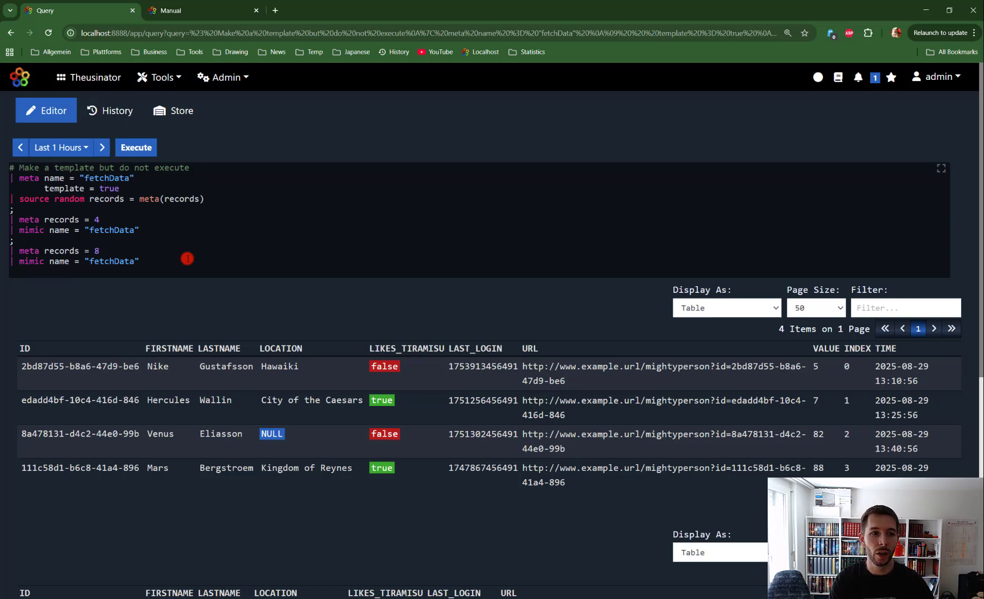
# Step: Compare the "meta records = 4" line with the template's source line that reads meta(records)
pyautogui.moveTo(101, 220); pyautogui.dragTo(23, 219)
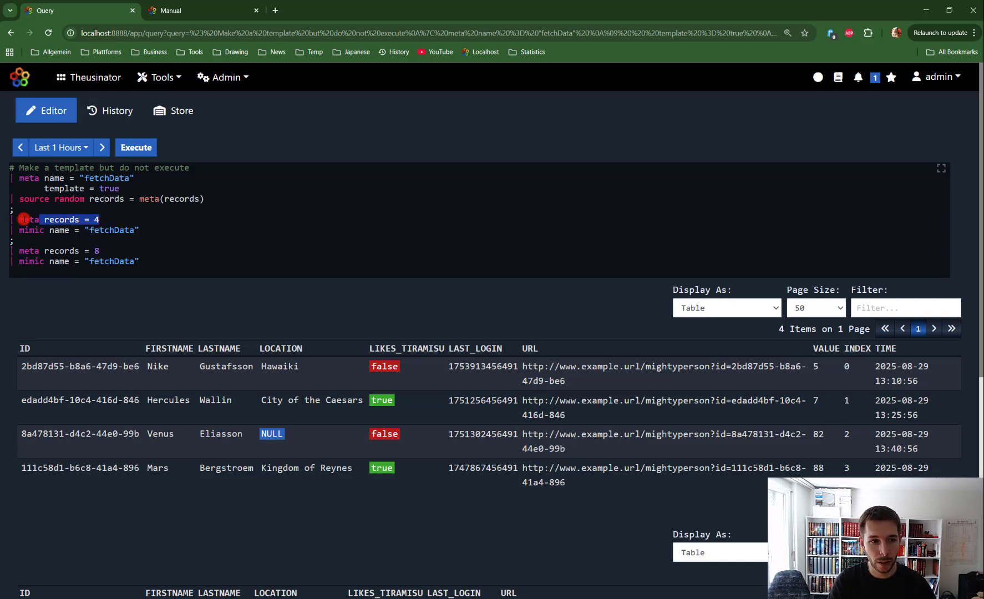
pyautogui.doubleClick(23, 220)
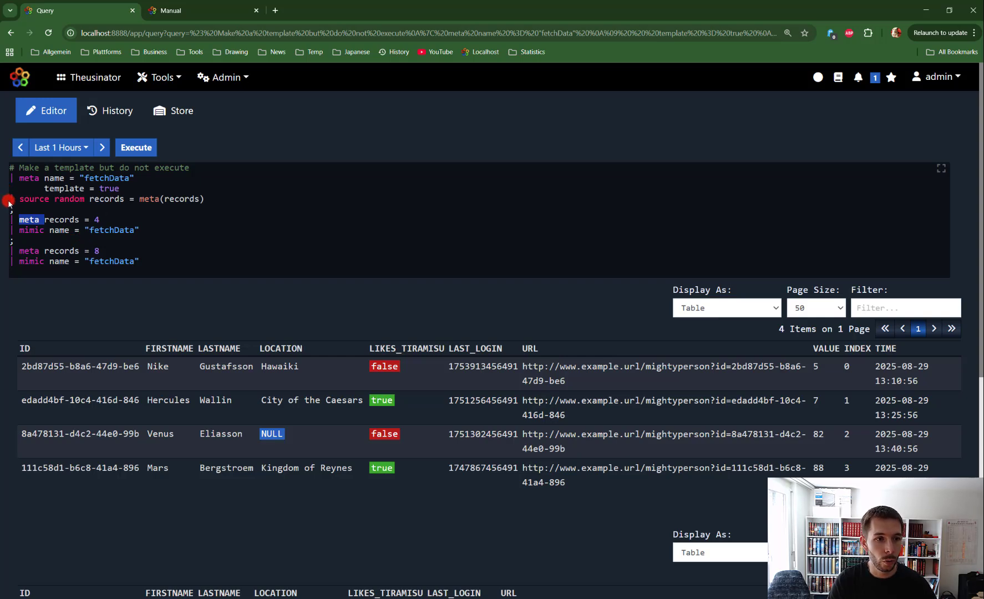
pyautogui.moveTo(11, 199); pyautogui.dragTo(194, 199)
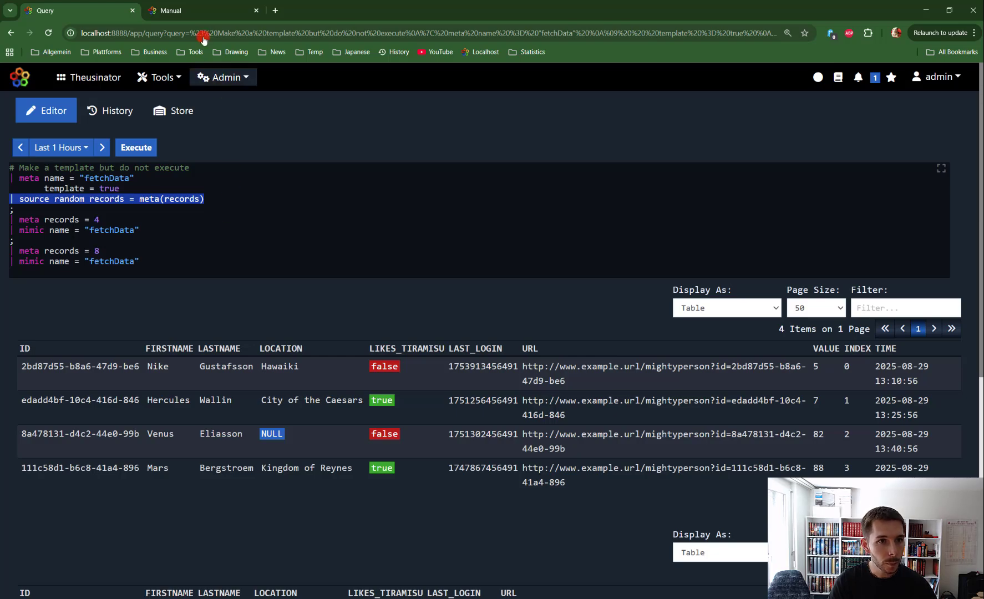
# Step: Copy the full Copy And Remove Results example from the manual's cheat sheet
pyautogui.click(180, 8)
pyautogui.scroll(-5, 490, 347)
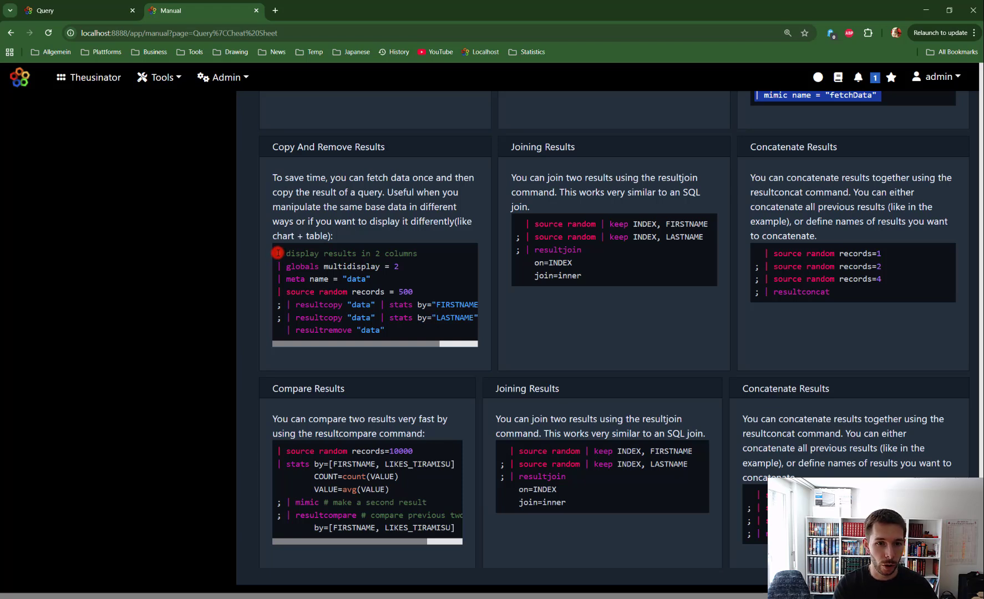
pyautogui.moveTo(277, 253); pyautogui.dragTo(391, 331)
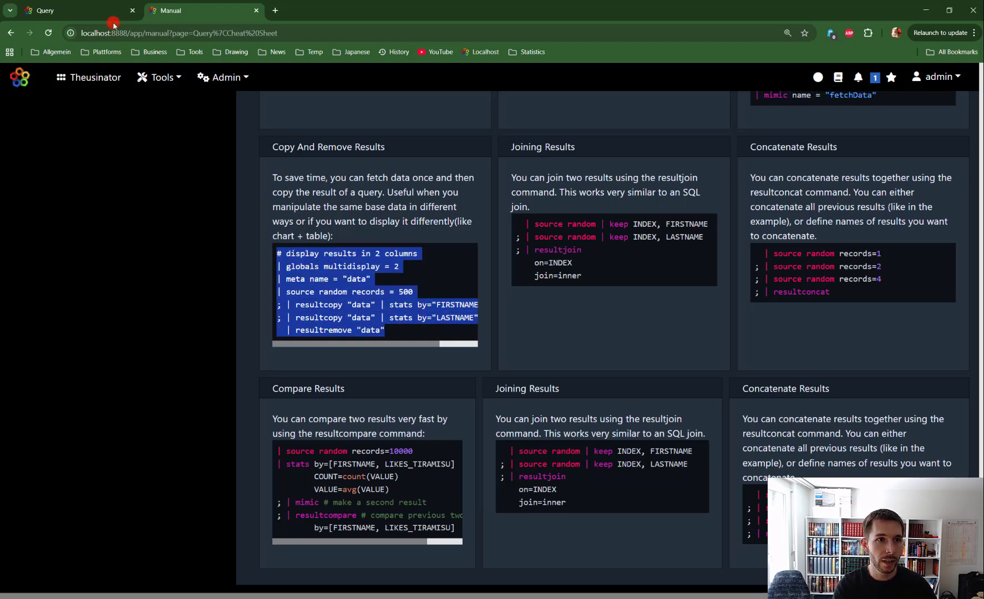
# Step: Replace the Query page's entire template query with the copied Copy And Remove Results example and execute it
pyautogui.click(43, 11)
pyautogui.moveTo(166, 261); pyautogui.dragTo(41, 225)
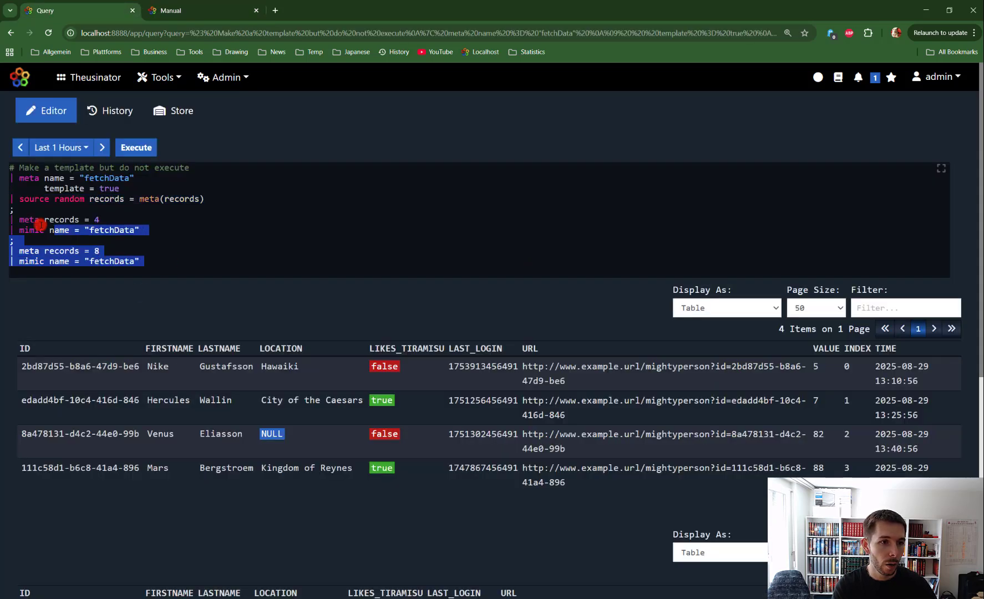
pyautogui.hotkey('ctrl', 'a')
pyautogui.write('# display results in 2 columns | globals multidisplay = 2 | meta name = "data" | source random records = 500 ; | resultcopy "data" | stats by="FIRSTNAME" count() ; | resultcopy "data" | stats by="LASTNAME" count()   | resultremove "data"')
pyautogui.click(136, 149)
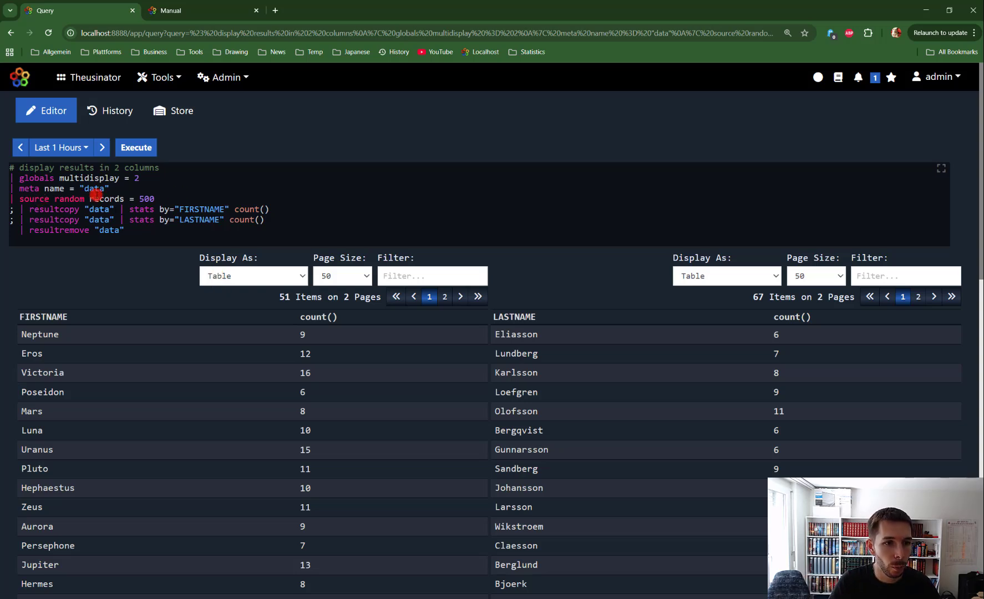
# Step: Examine the first query's lines: globals multidisplay = 2, meta name = "data" and source random records = 500
pyautogui.moveTo(115, 189); pyautogui.dragTo(8, 178)
pyautogui.moveTo(155, 199); pyautogui.dragTo(0, 178)
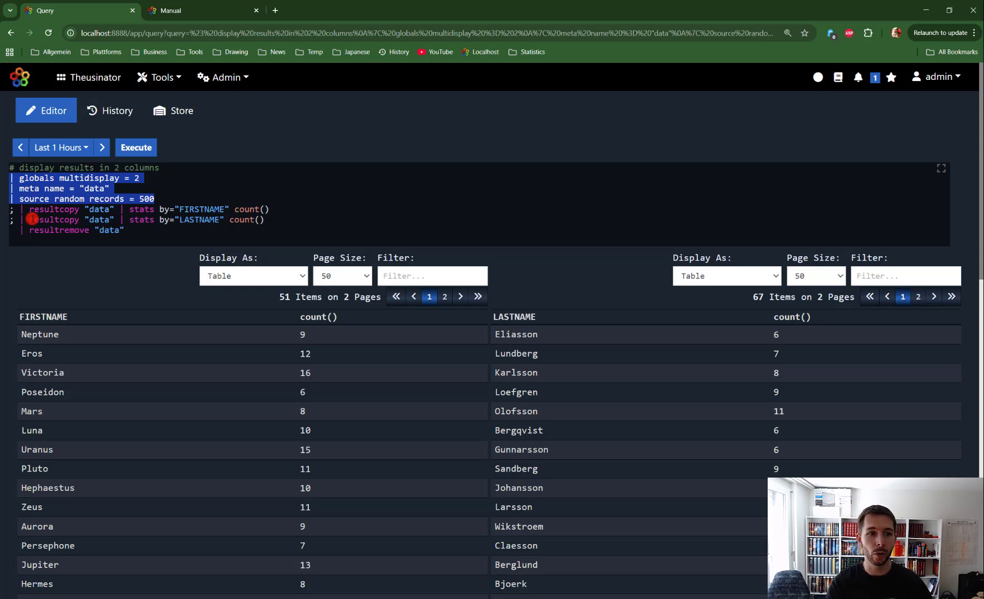
pyautogui.click(44, 199)
pyautogui.click(157, 199)
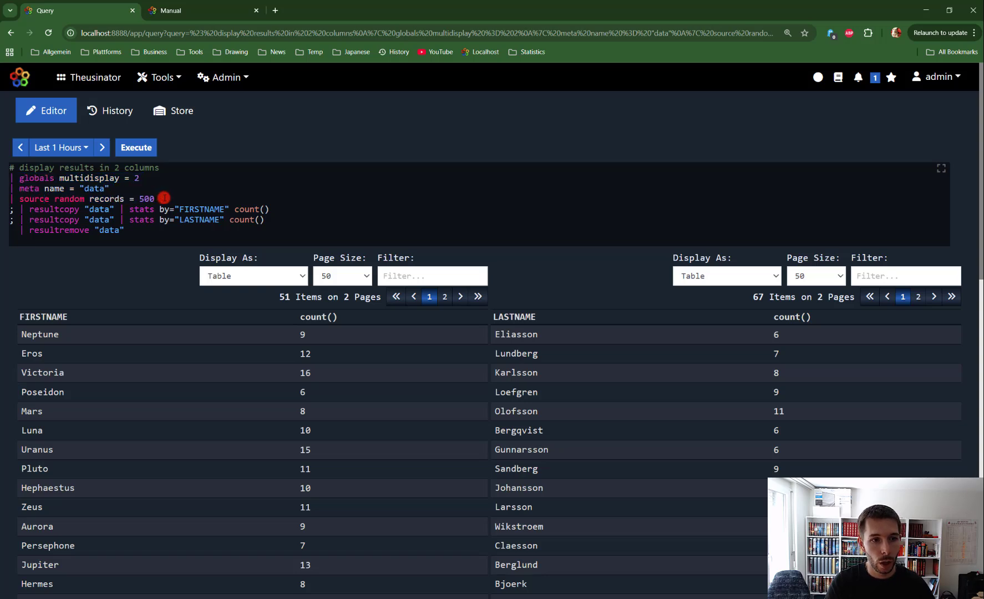
pyautogui.moveTo(156, 199); pyautogui.dragTo(10, 178)
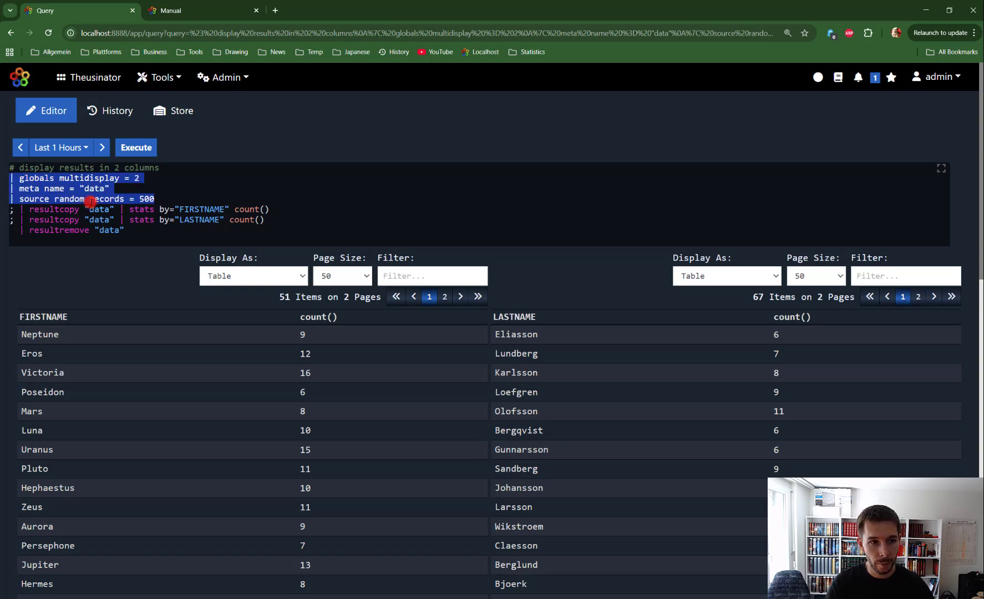
# Step: Compare the first resultcopy "data" command with the meta name = "data" line of the source query
pyautogui.moveTo(28, 210); pyautogui.dragTo(80, 207)
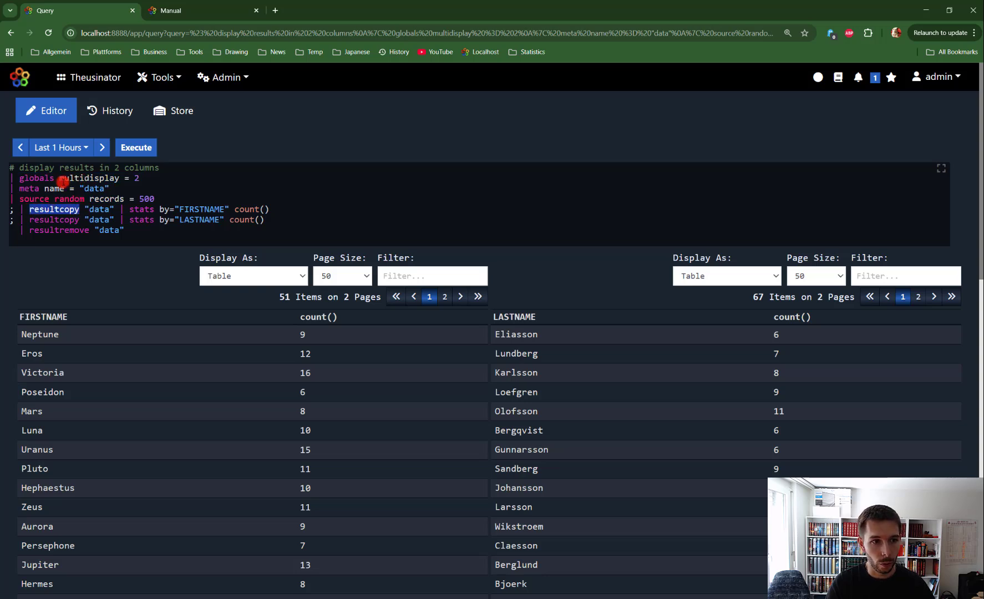
pyautogui.click(45, 188)
pyautogui.doubleClick(92, 188)
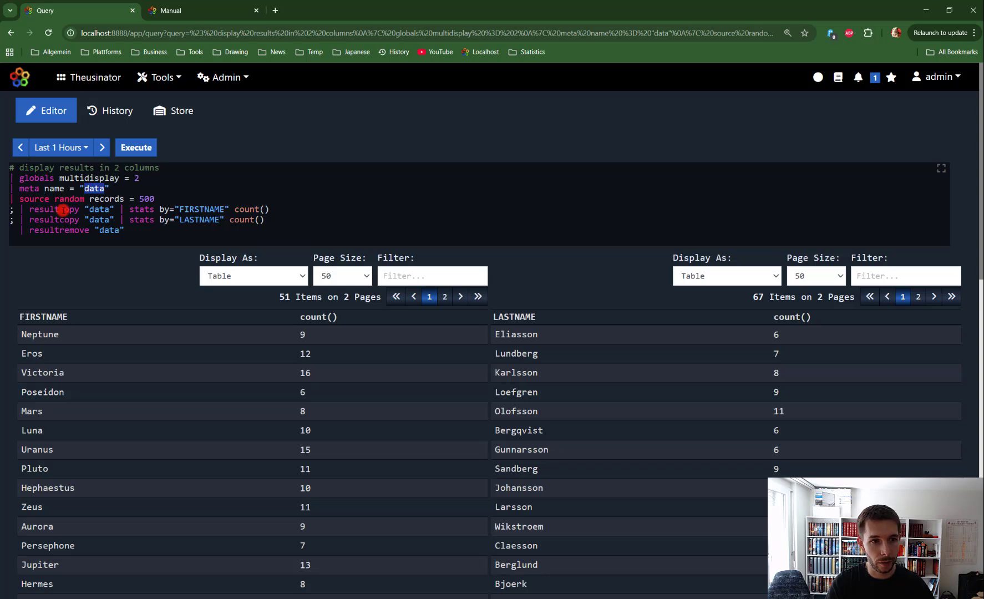
pyautogui.doubleClick(63, 211)
pyautogui.doubleClick(101, 209)
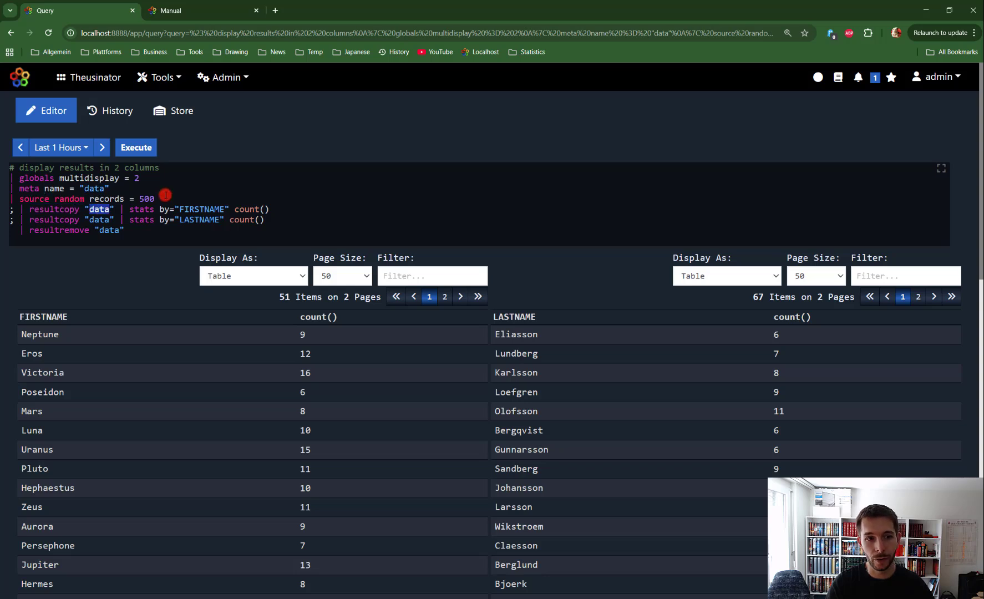
pyautogui.moveTo(165, 198); pyautogui.dragTo(1, 184)
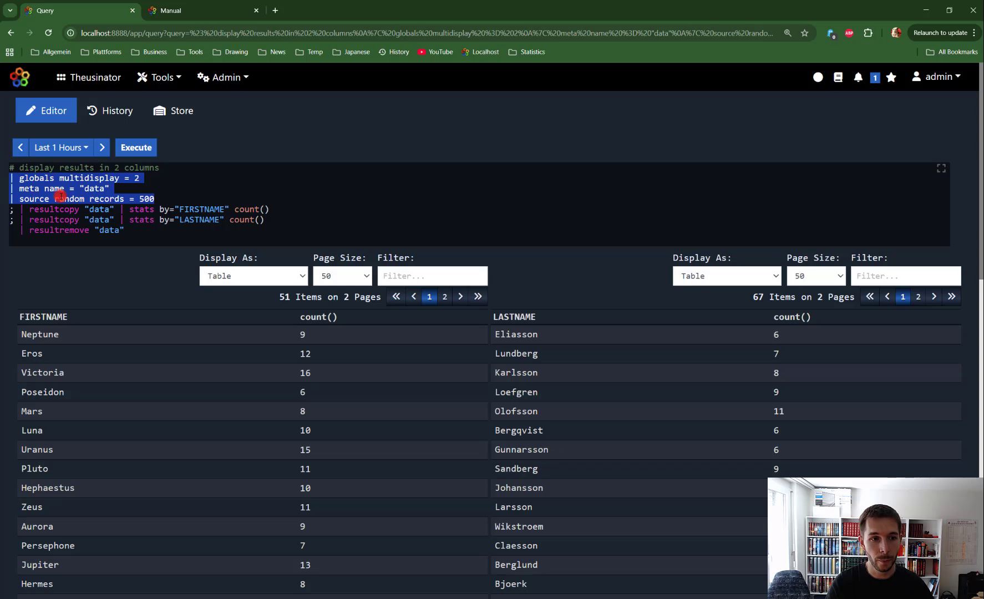
pyautogui.click(114, 210)
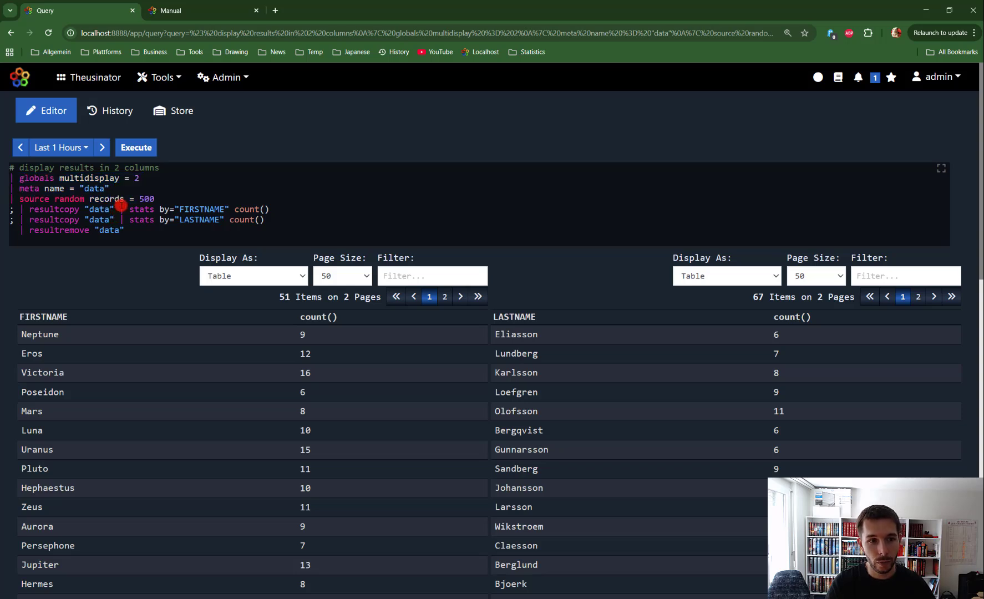
# Step: Examine the stats commands that count the copied data by FIRSTNAME and by LASTNAME
pyautogui.moveTo(122, 209); pyautogui.dragTo(176, 207)
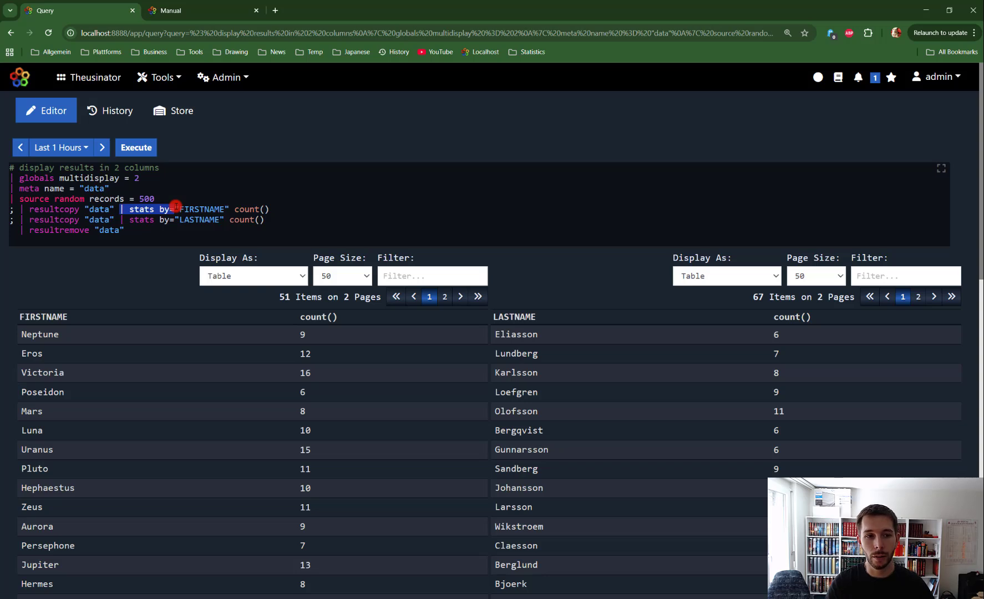
pyautogui.click(127, 209)
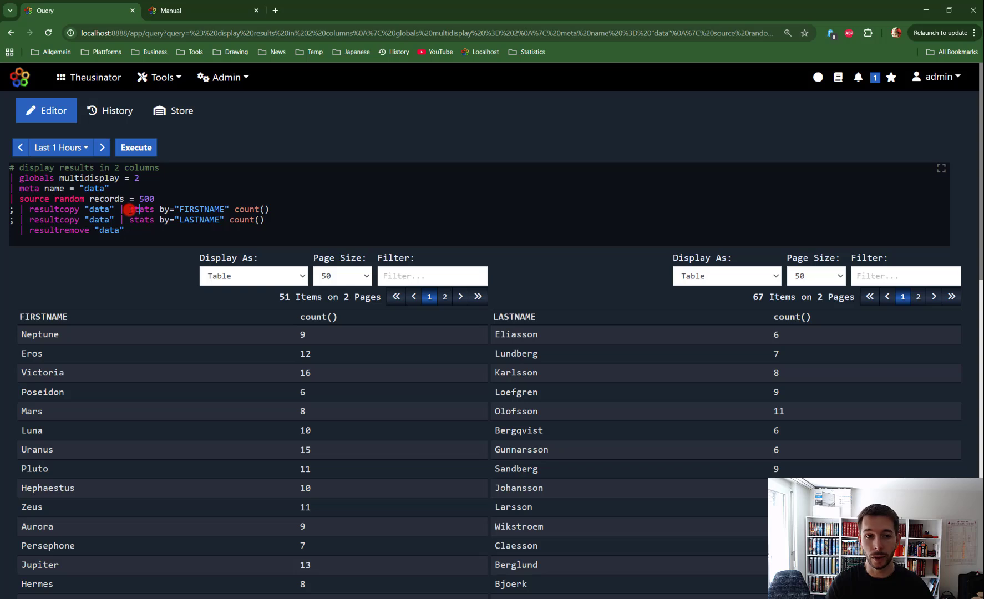
pyautogui.moveTo(129, 209); pyautogui.dragTo(248, 208)
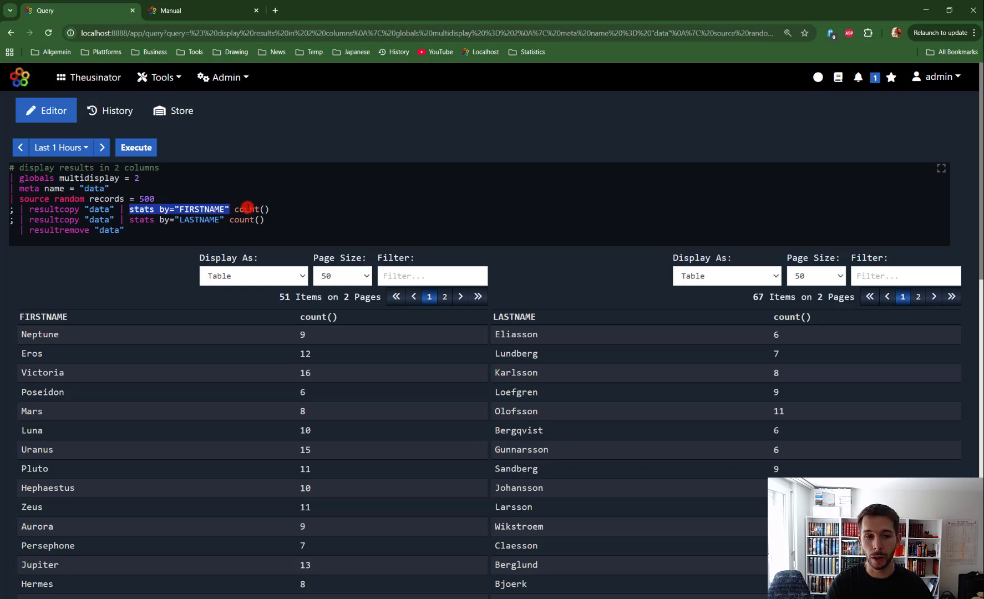
pyautogui.doubleClick(247, 208)
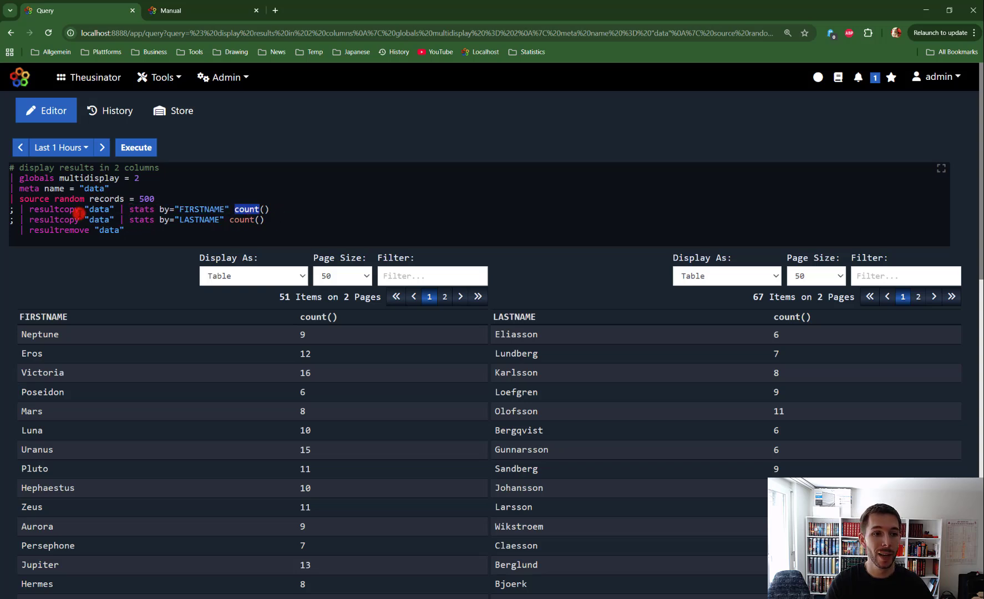
pyautogui.moveTo(34, 219); pyautogui.dragTo(265, 219)
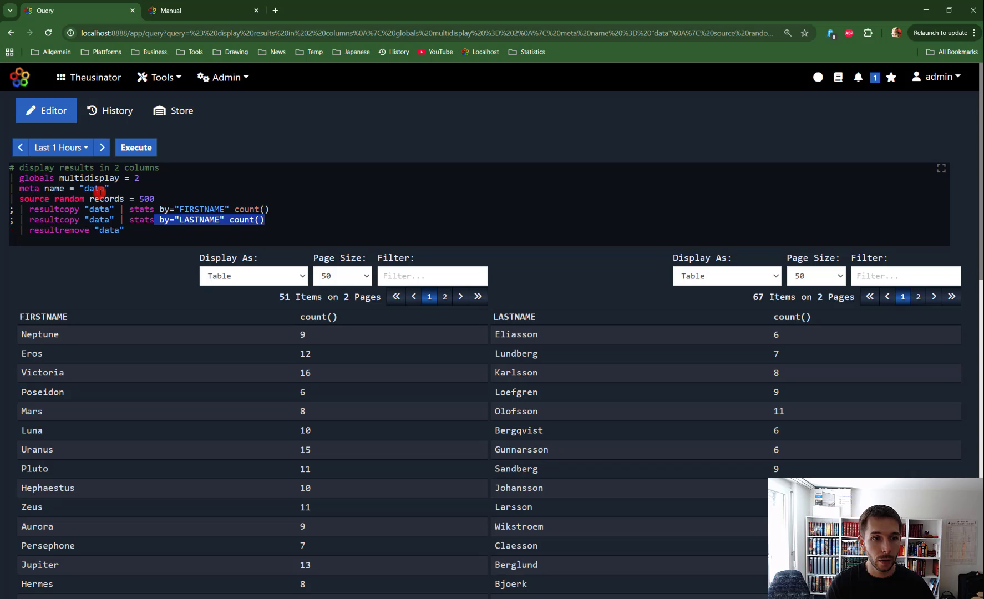
# Step: Compare the original source query's lines with the resultremove "data" command at the end of the query
pyautogui.click(165, 198)
pyautogui.hotkey('ctrl', 'shift', 'Left')
pyautogui.hotkey('shift', 'Up')
pyautogui.hotkey('shift', 'Up')
pyautogui.hotkey('shift', 'Home')
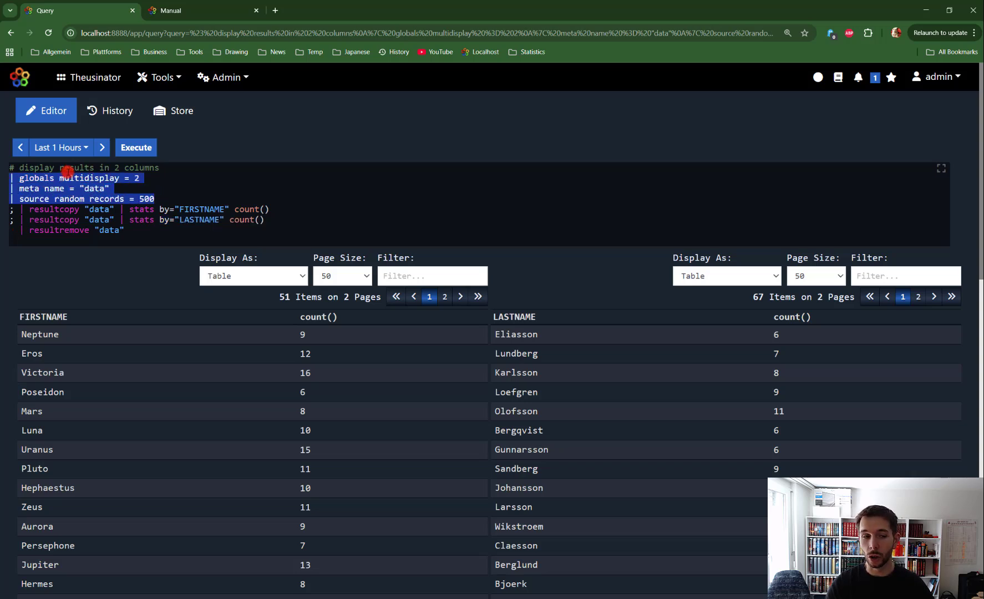
pyautogui.click(119, 230)
pyautogui.moveTo(119, 230); pyautogui.dragTo(19, 231)
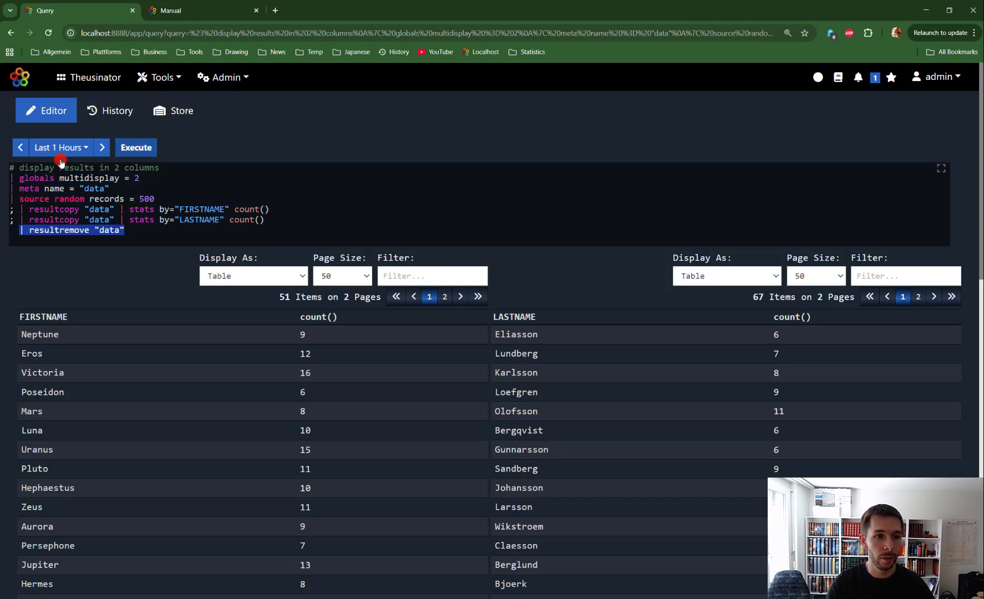
# Step: Execute the copy-and-remove query again and review the FIRSTNAME and LASTNAME count tables
pyautogui.click(140, 149)
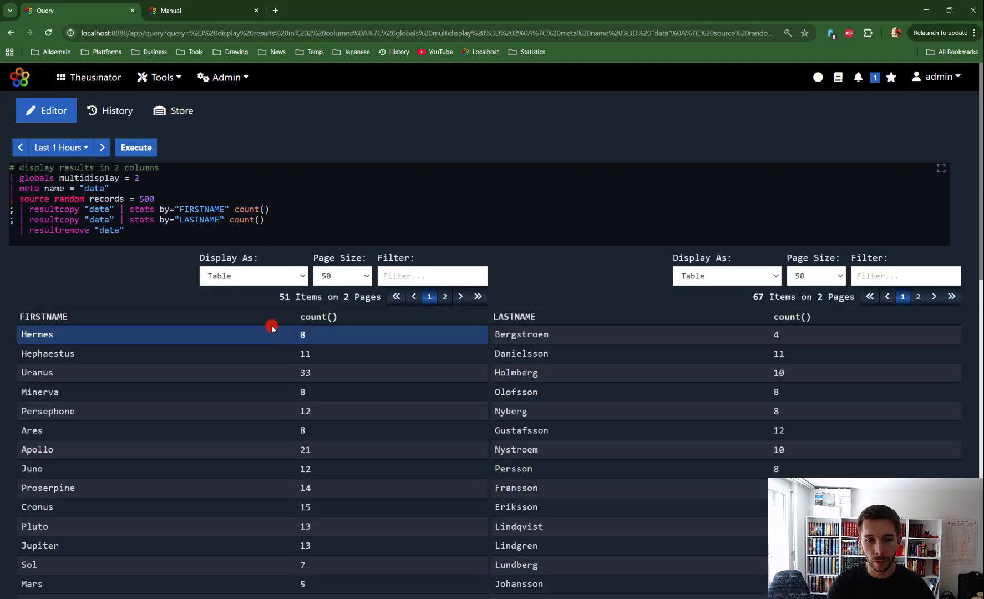
pyautogui.scroll(-2, 345, 268)
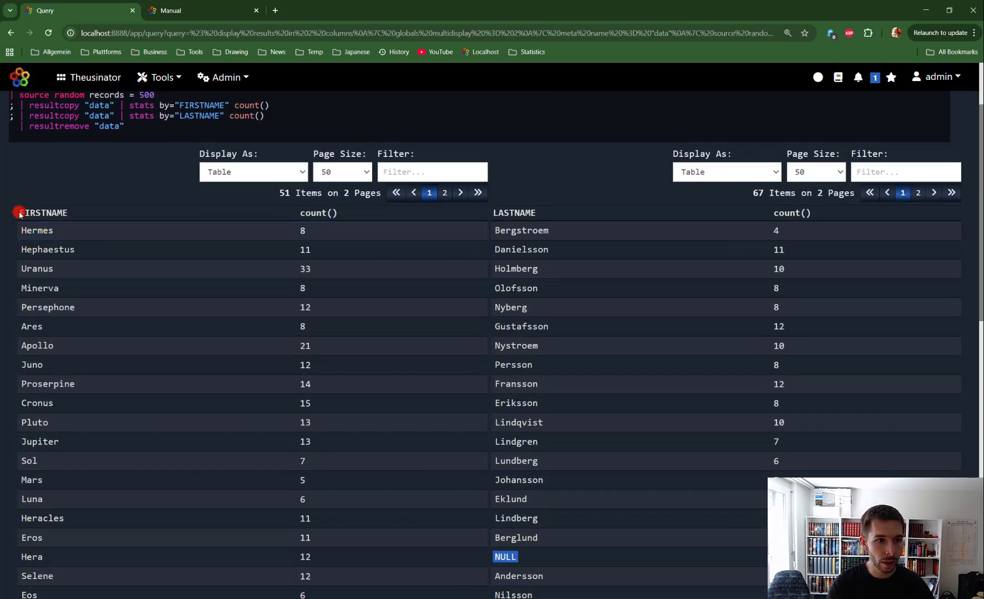
pyautogui.moveTo(21, 212); pyautogui.dragTo(88, 214)
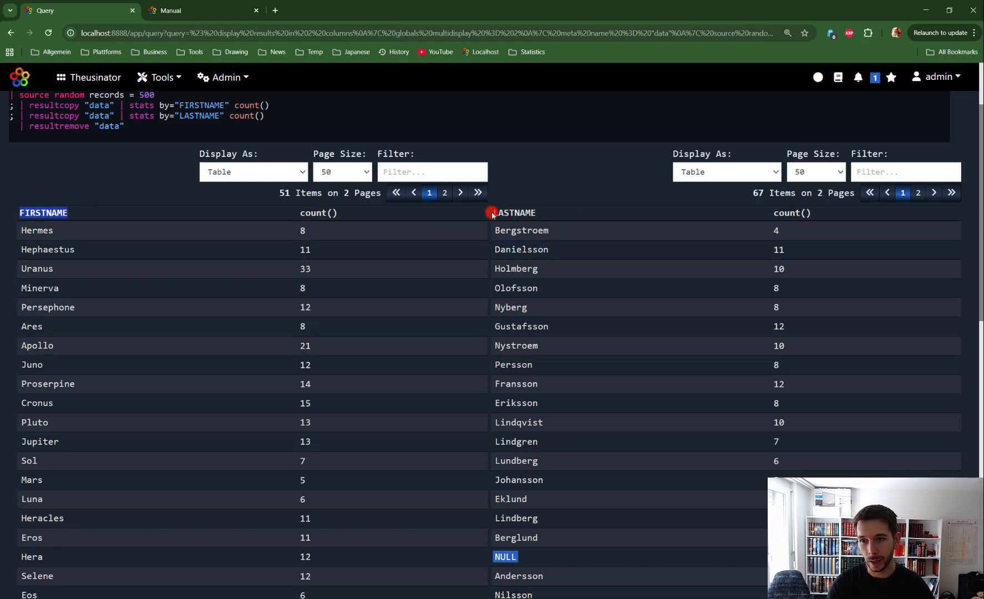
pyautogui.moveTo(492, 213); pyautogui.dragTo(809, 214)
pyautogui.scroll(-2, 782, 388)
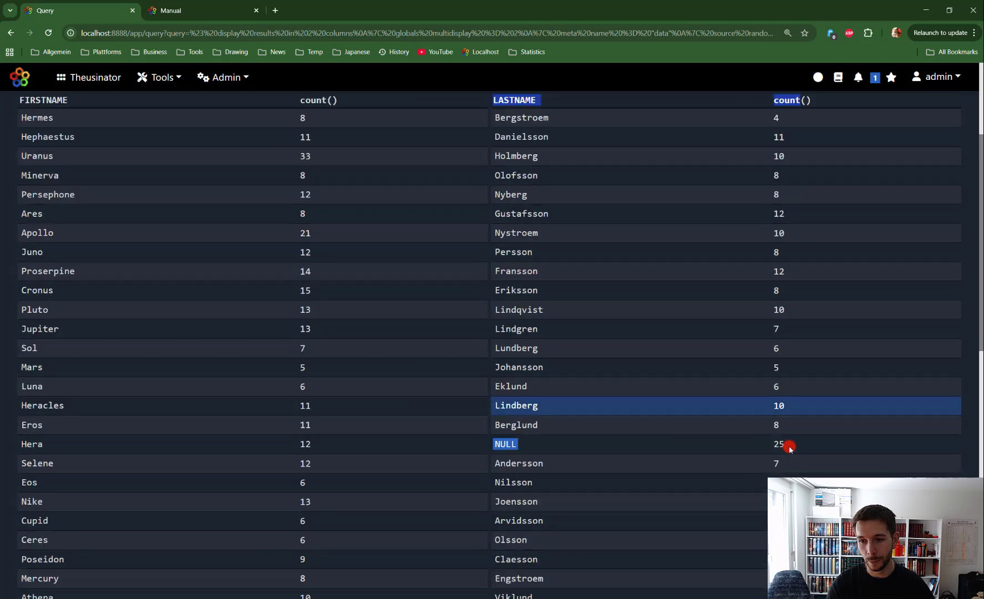
pyautogui.scroll(-5, 790, 448)
pyautogui.scroll(10, 787, 424)
# Step: Copy the full code example under Joining Results, on=INDEX and join=inner included, from the Manual page's cheat sheet
pyautogui.click(198, 12)
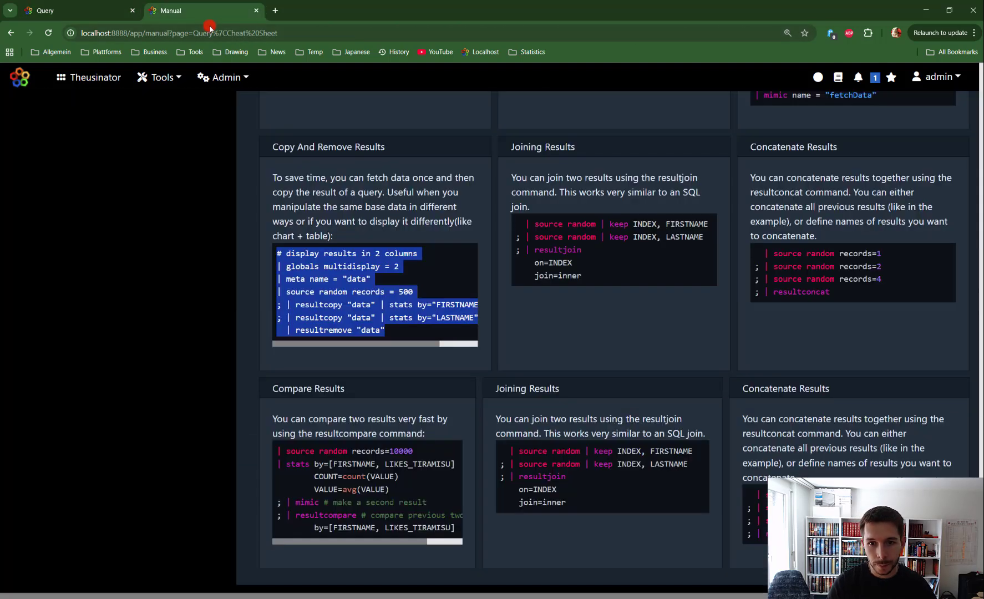
pyautogui.moveTo(599, 276); pyautogui.dragTo(520, 231)
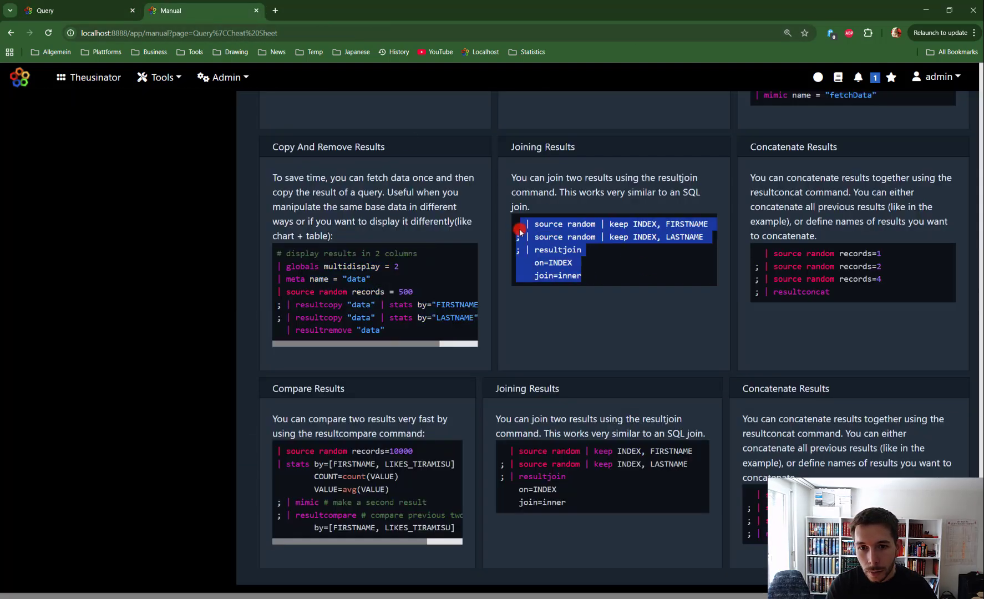
pyautogui.moveTo(589, 279); pyautogui.dragTo(522, 232)
pyautogui.hotkey('ctrl', 'c')
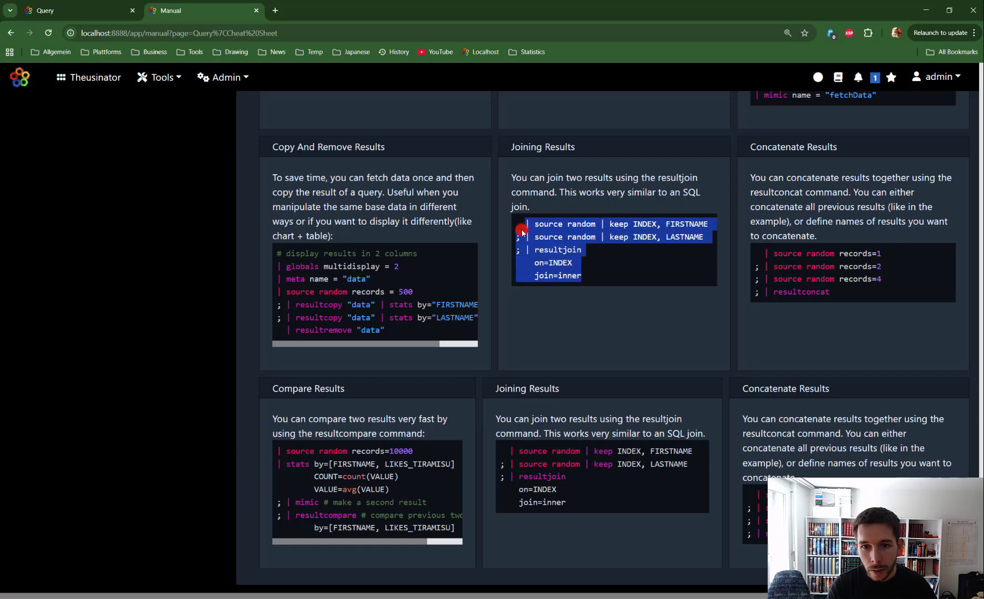
# Step: Replace the Query page's entire query with the copied Joining Results example and execute it
pyautogui.click(116, 9)
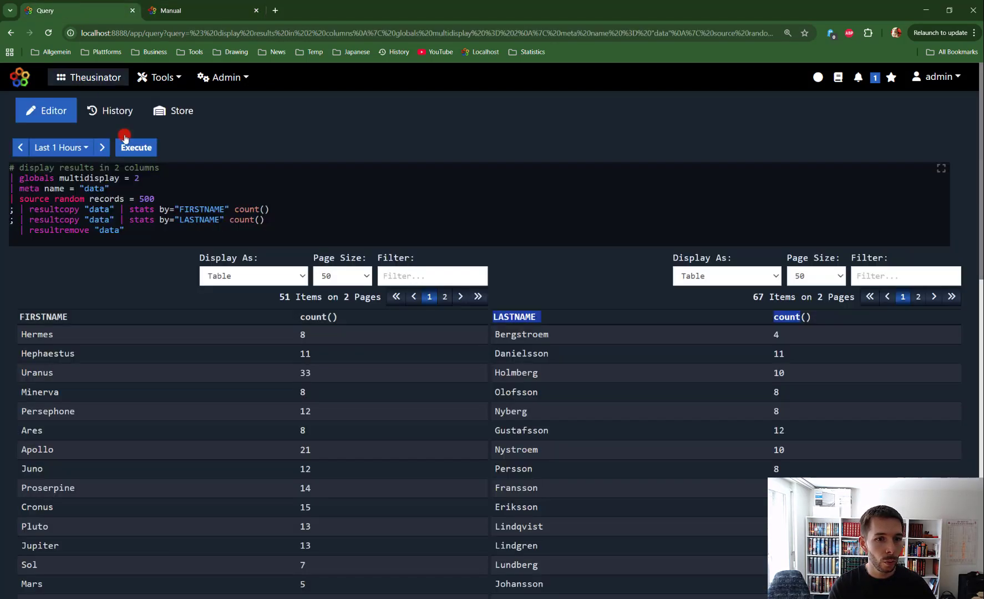
pyautogui.click(142, 233)
pyautogui.hotkey('ctrl', 'a')
pyautogui.hotkey('ctrl', 'v')
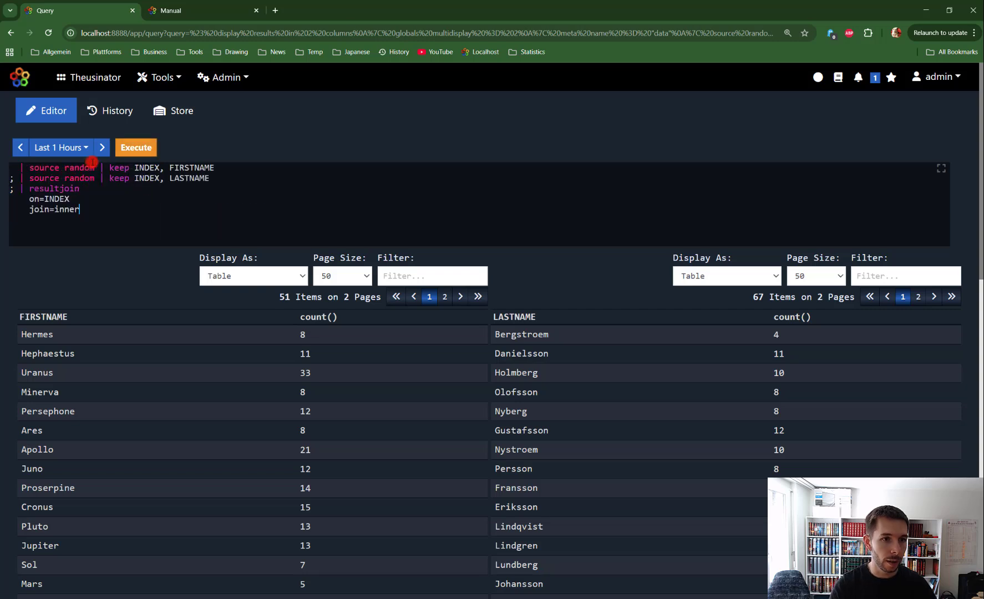
pyautogui.click(150, 149)
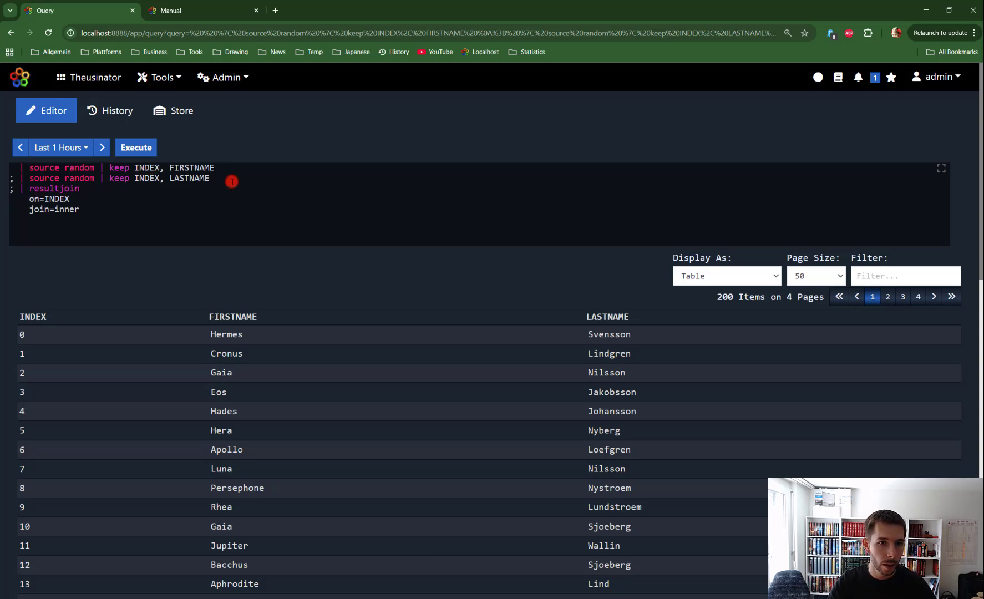
# Step: Comment out the resultjoin command by inserting a /* line above it, execute the query, and review the separate FIRSTNAME and LASTNAME tables
pyautogui.press('Return')
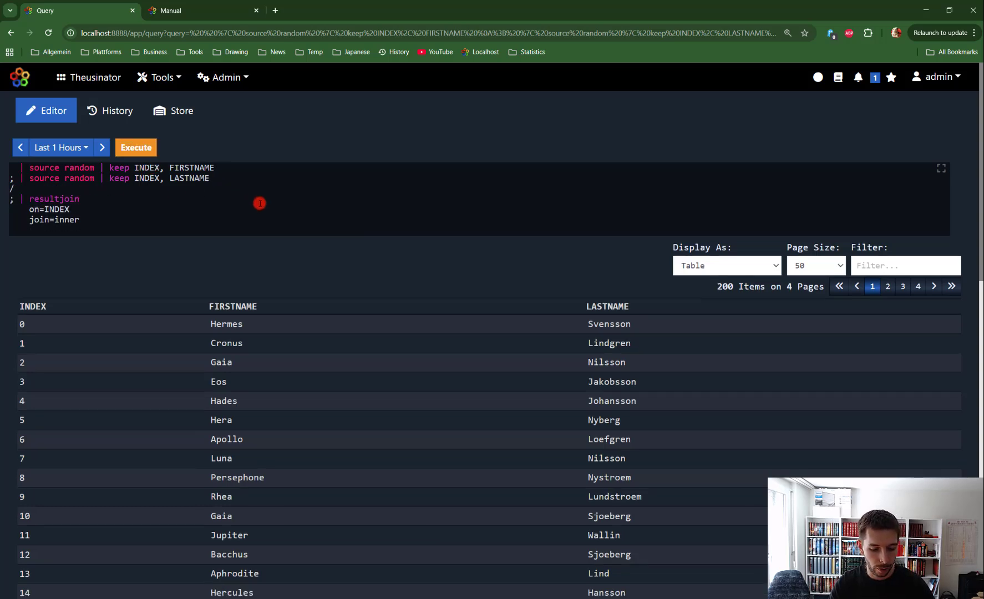
pyautogui.write('/*')
pyautogui.click(134, 147)
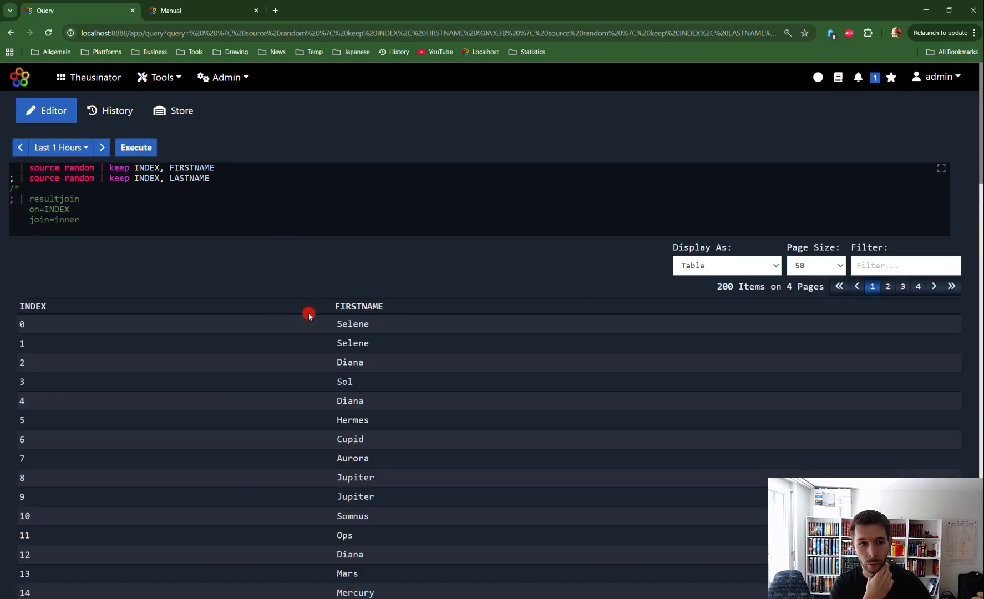
pyautogui.click(84, 318)
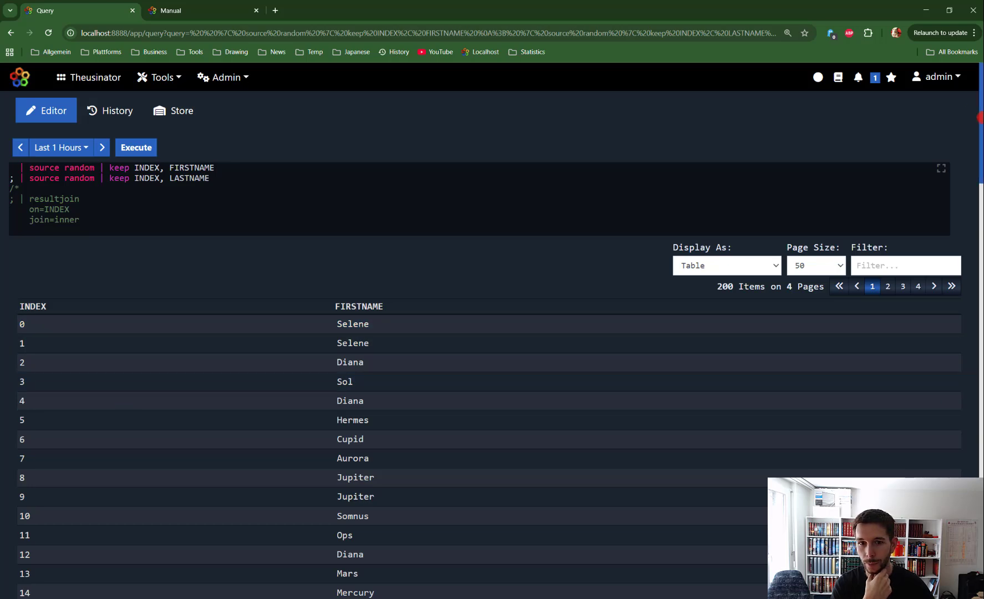
pyautogui.moveTo(981, 164); pyautogui.dragTo(956, 379)
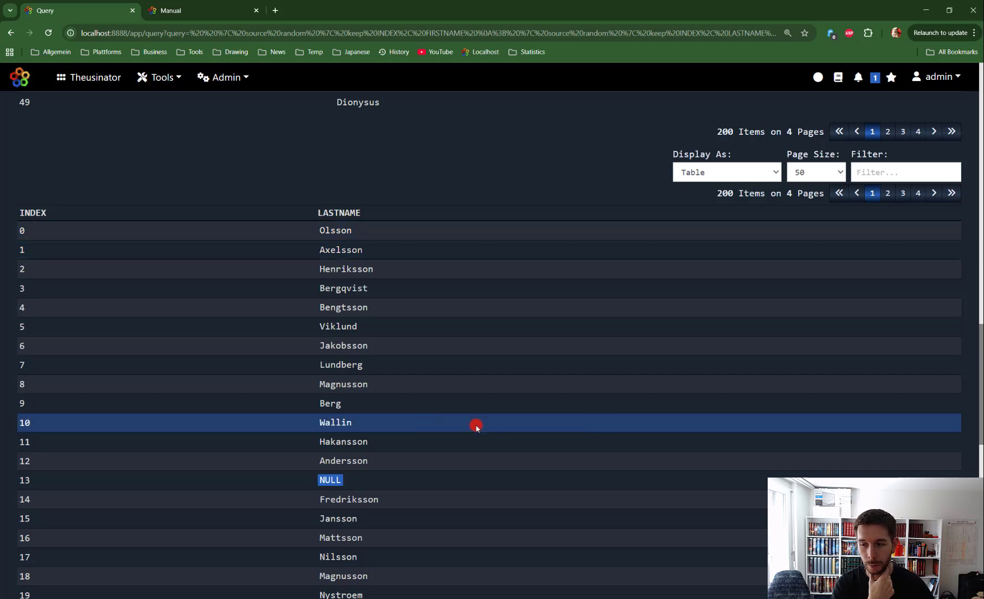
pyautogui.moveTo(977, 372); pyautogui.dragTo(978, 110)
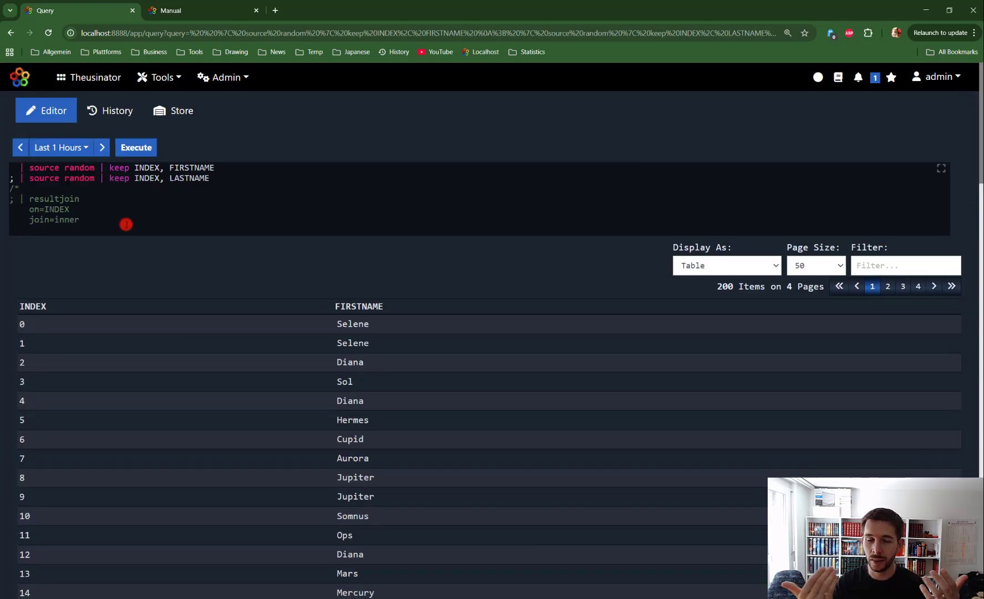
# Step: Remove the /* line to reactivate the resultjoin command
pyautogui.click(33, 189)
pyautogui.press('BackSpace')
pyautogui.press('BackSpace')
pyautogui.press('BackSpace')
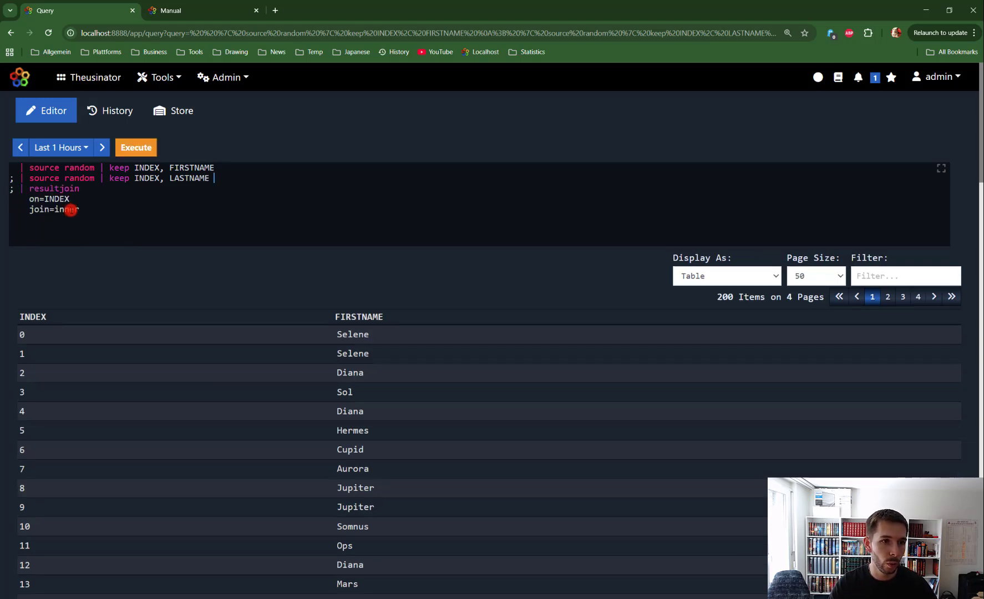
# Step: Examine the resultjoin command and its parameters on=INDEX and join=inner
pyautogui.doubleClick(59, 189)
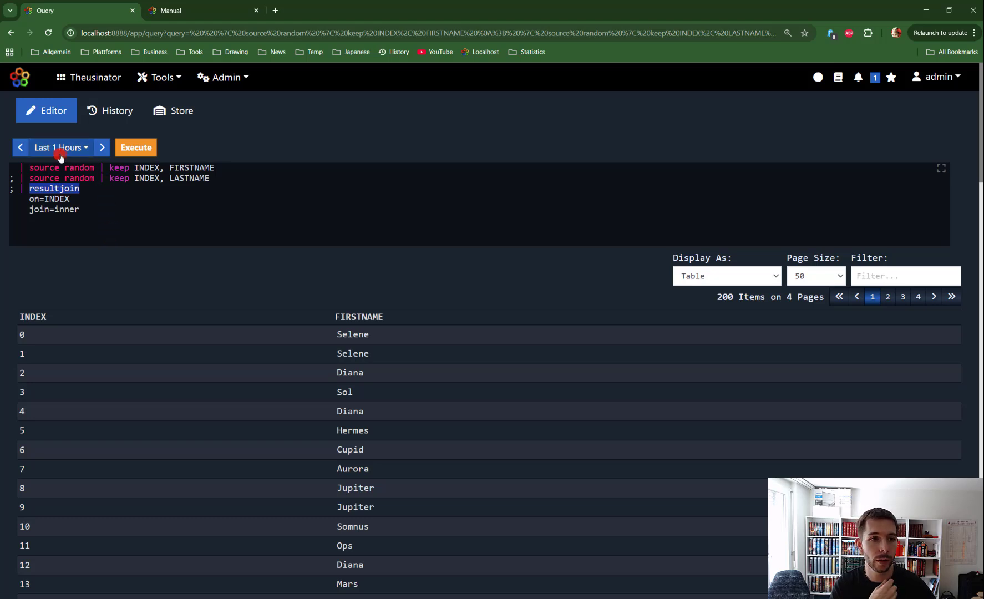
pyautogui.click(80, 167)
pyautogui.click(87, 167)
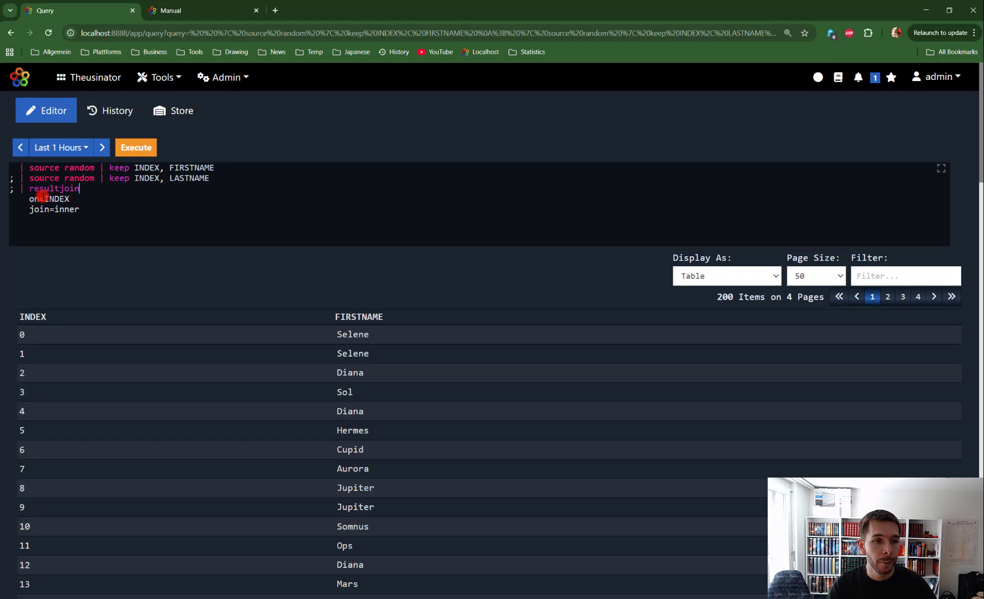
pyautogui.moveTo(29, 199); pyautogui.dragTo(91, 196)
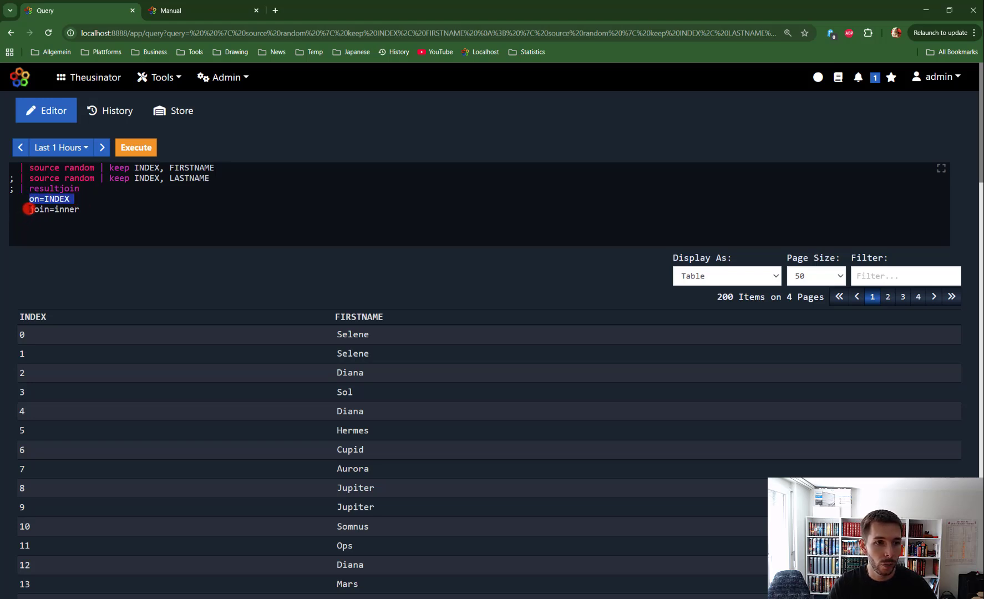
pyautogui.moveTo(29, 209); pyautogui.dragTo(94, 209)
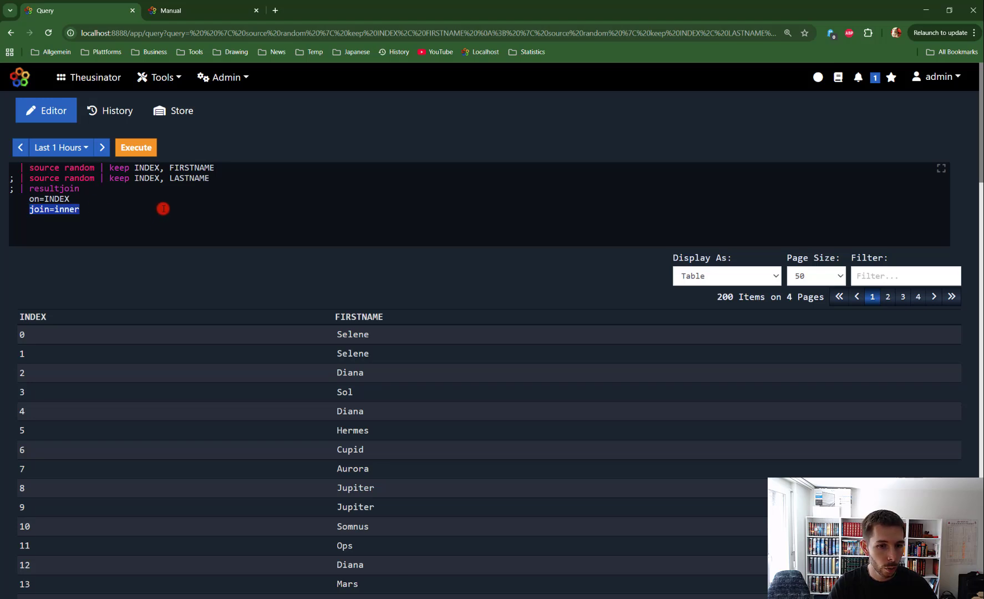
# Step: Copy the full Concatenate Results example code from the manual's cheat sheet
pyautogui.scroll(-1, 163, 208)
pyautogui.scroll(1, 163, 208)
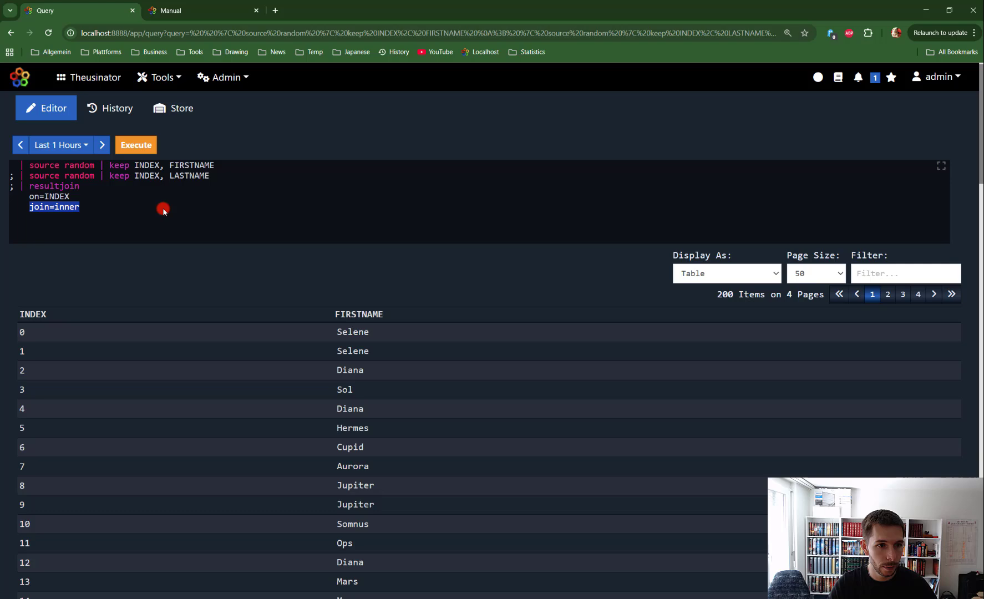
pyautogui.click(187, 11)
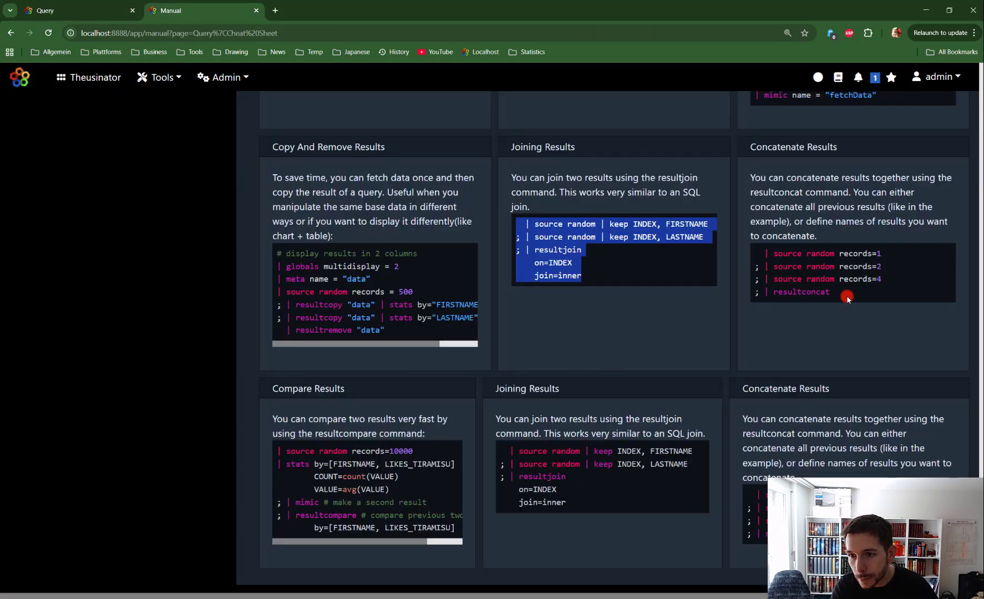
pyautogui.moveTo(844, 297); pyautogui.dragTo(754, 255)
pyautogui.hotkey('ctrl', 'c')
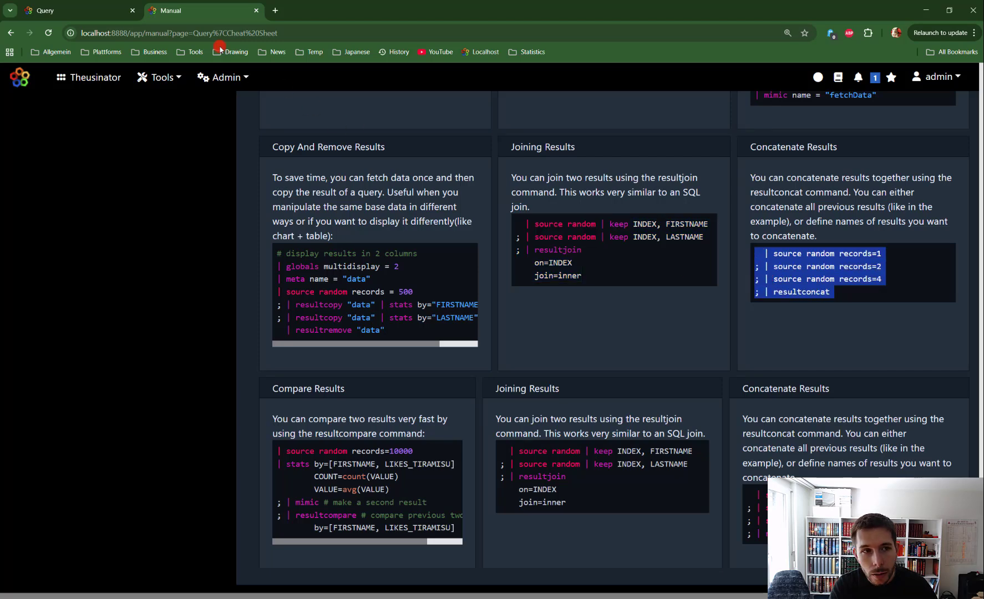
# Step: Replace the Query page's entire query with the copied Concatenate Results example and execute it
pyautogui.click(97, 13)
pyautogui.click(80, 209)
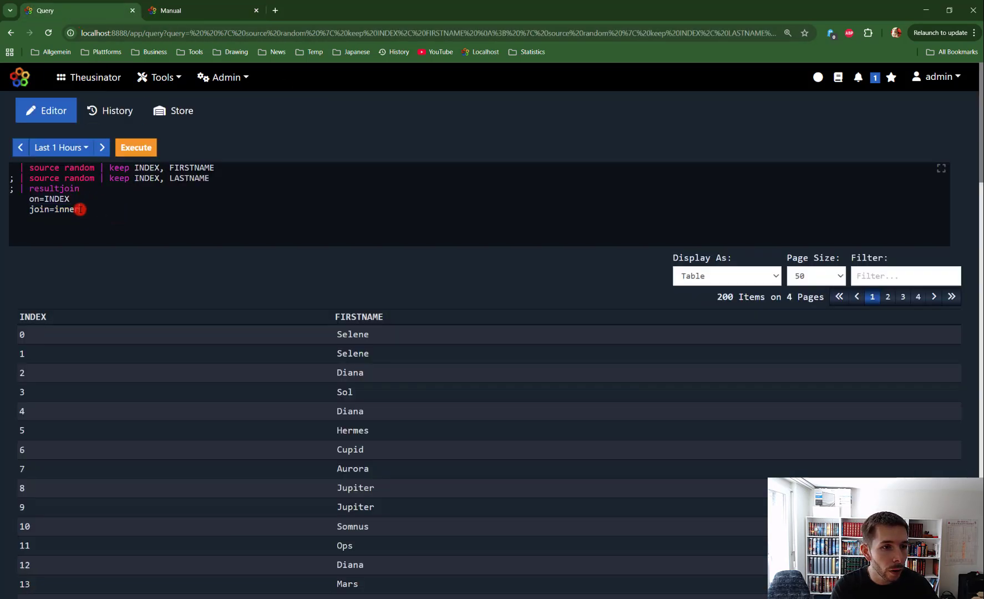
pyautogui.hotkey('ctrl', 'a')
pyautogui.hotkey('ctrl', 'v')
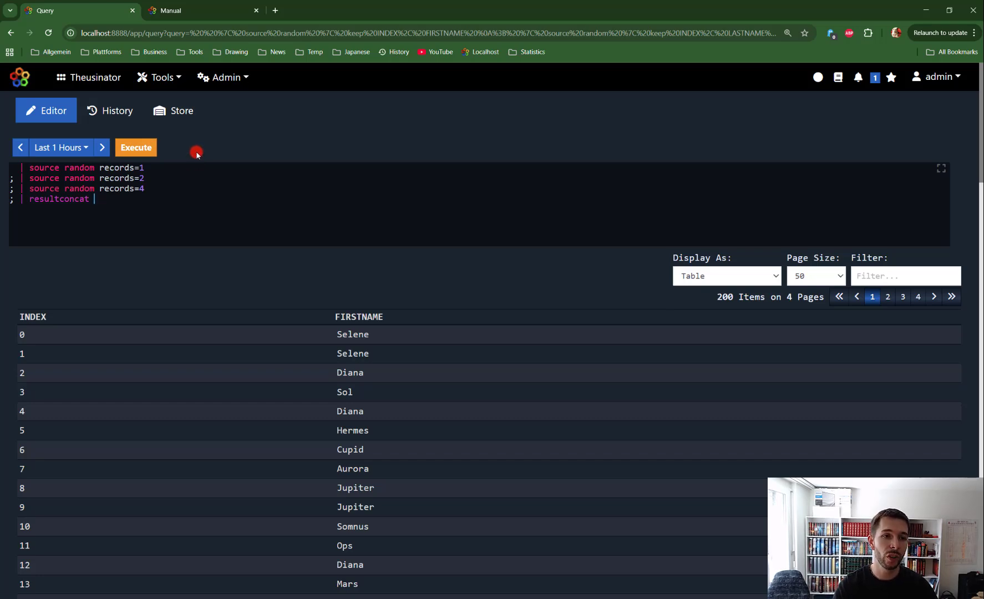
pyautogui.click(145, 148)
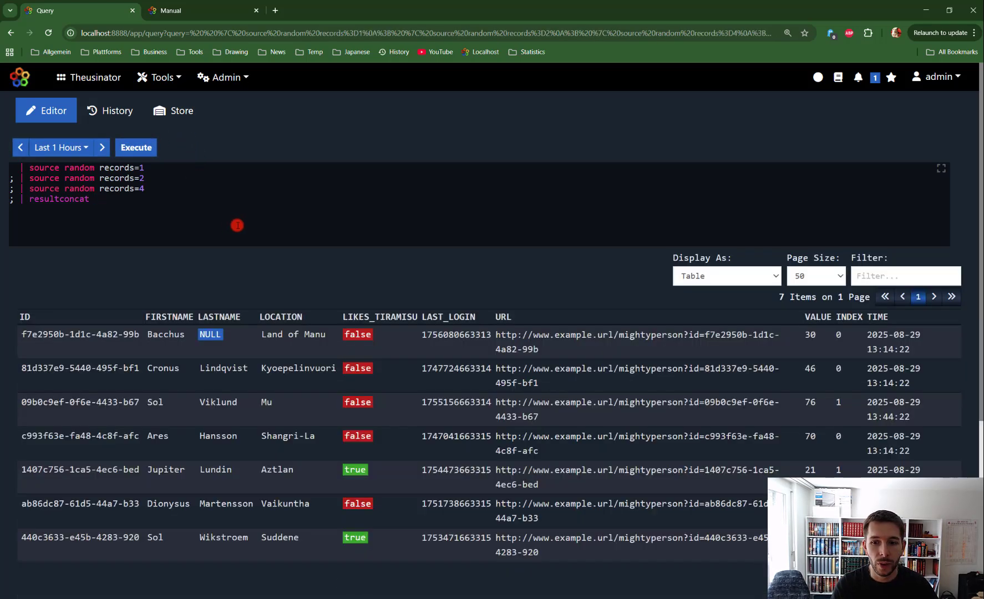
# Step: Examine the records value of each source, the combined table's item count and the resultconcat command
pyautogui.scroll(-5, 246, 224)
pyautogui.scroll(5, 273, 213)
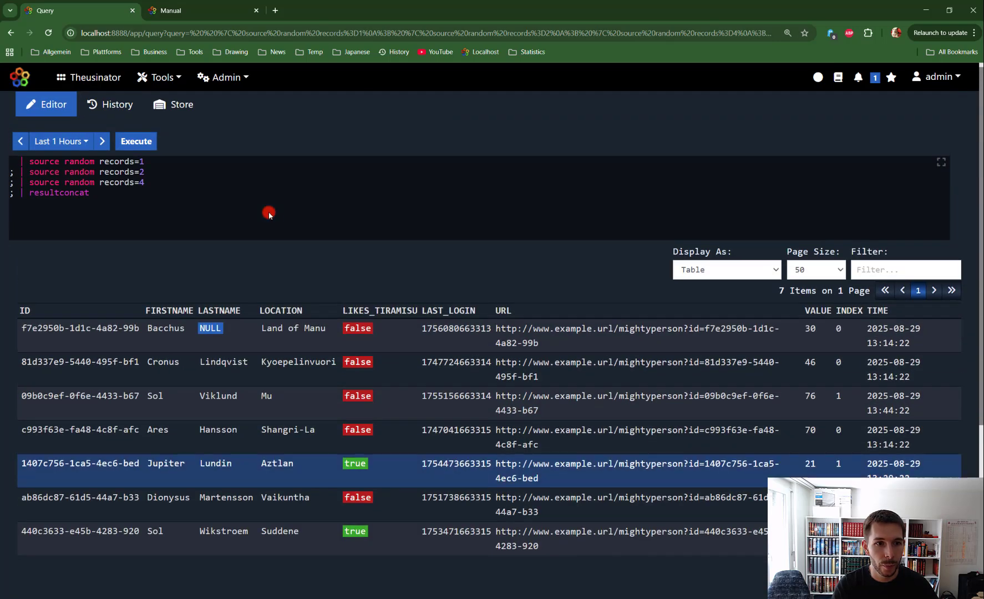
pyautogui.doubleClick(139, 162)
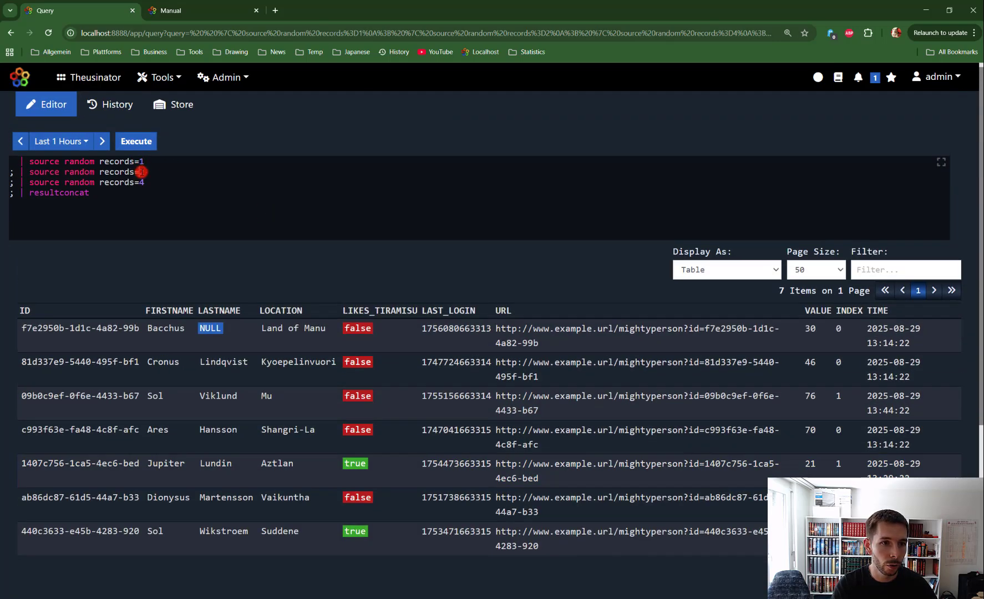
pyautogui.doubleClick(141, 183)
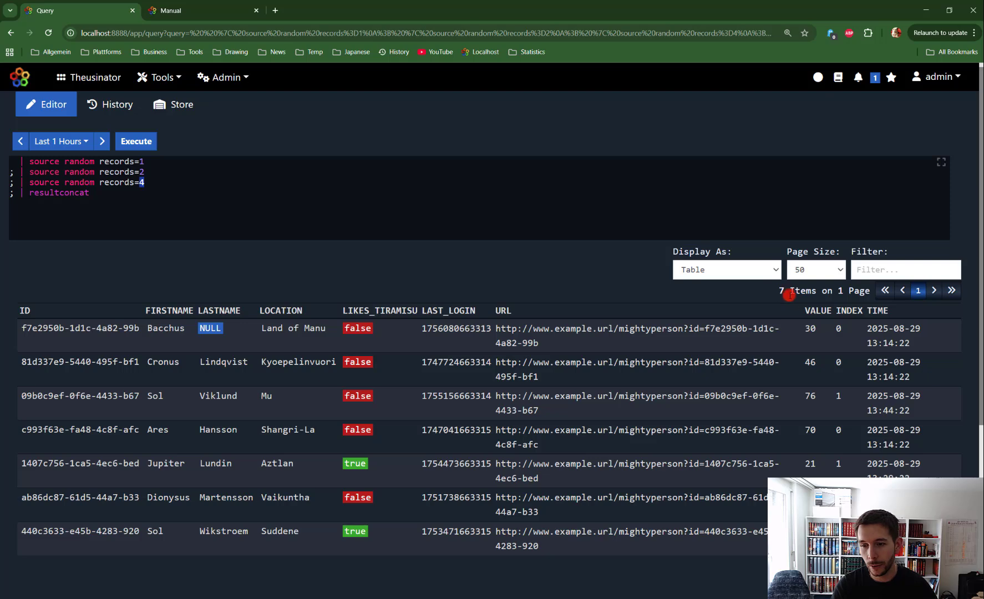
pyautogui.moveTo(824, 292); pyautogui.dragTo(758, 289)
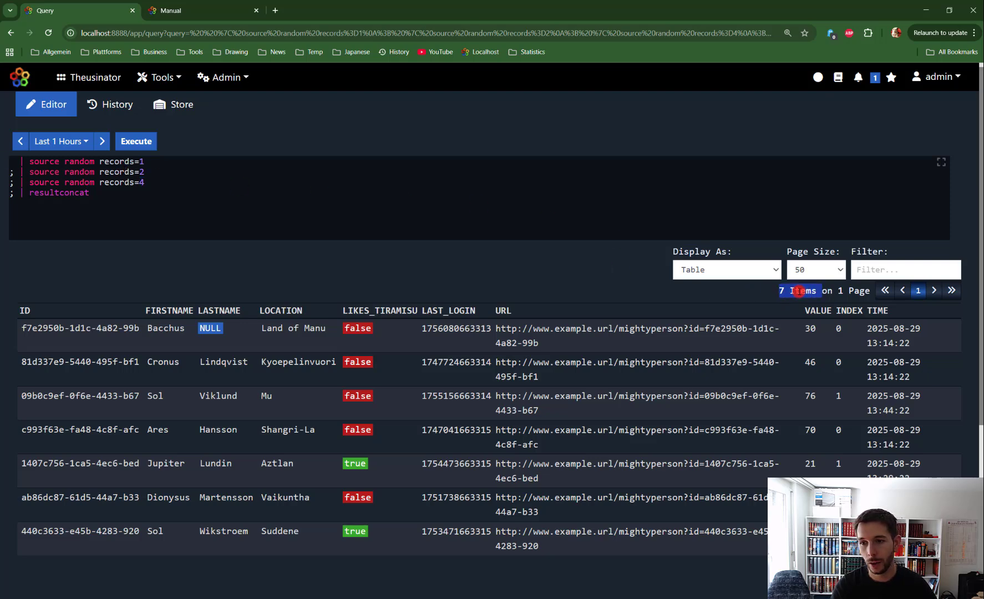
pyautogui.click(799, 290)
pyautogui.moveTo(780, 292); pyautogui.dragTo(818, 291)
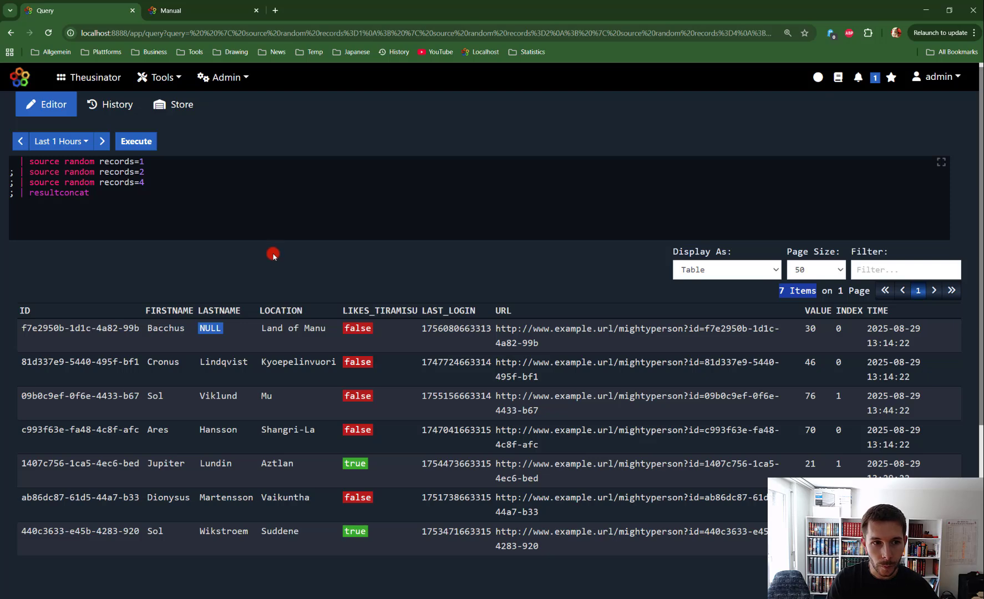
pyautogui.click(157, 182)
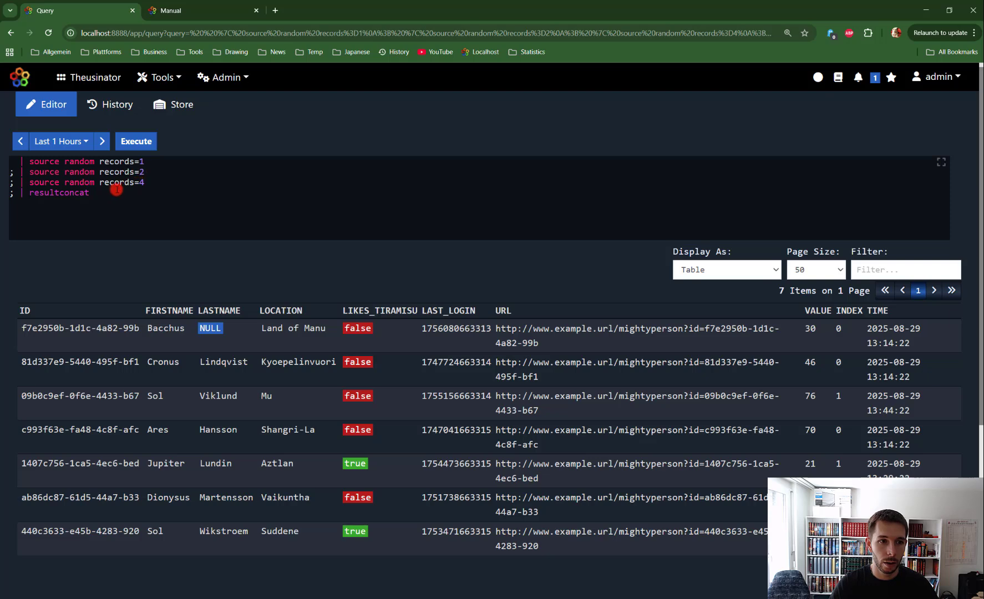
pyautogui.moveTo(93, 193); pyautogui.dragTo(22, 191)
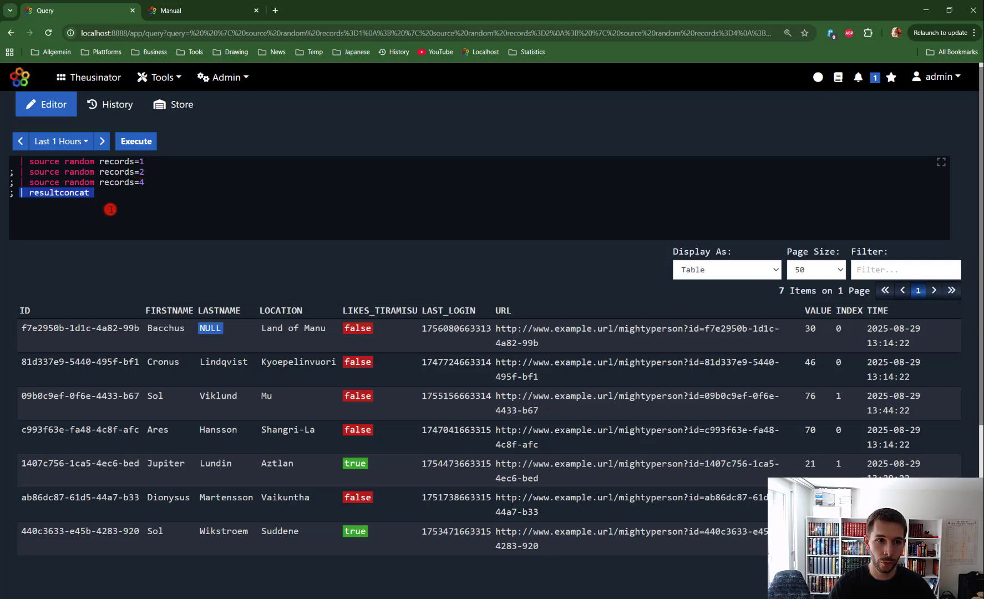
# Step: Append "| keep FIRSTNAME, LASTNAME" to the second source and "| set TEST = "test"" to the third, executing the query after each addition
pyautogui.click(166, 175)
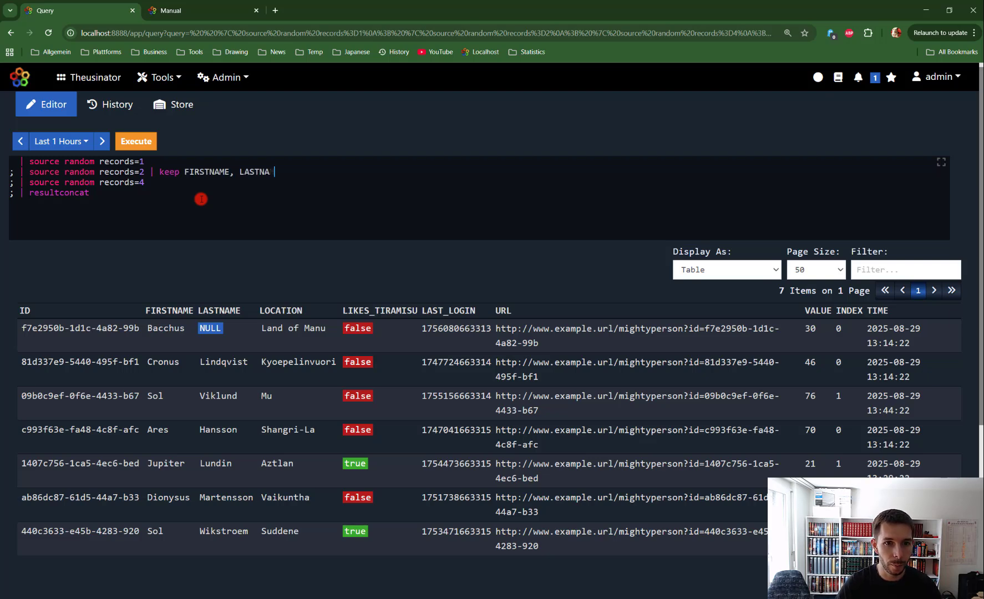
pyautogui.hotkey('ctrl', 'Return')
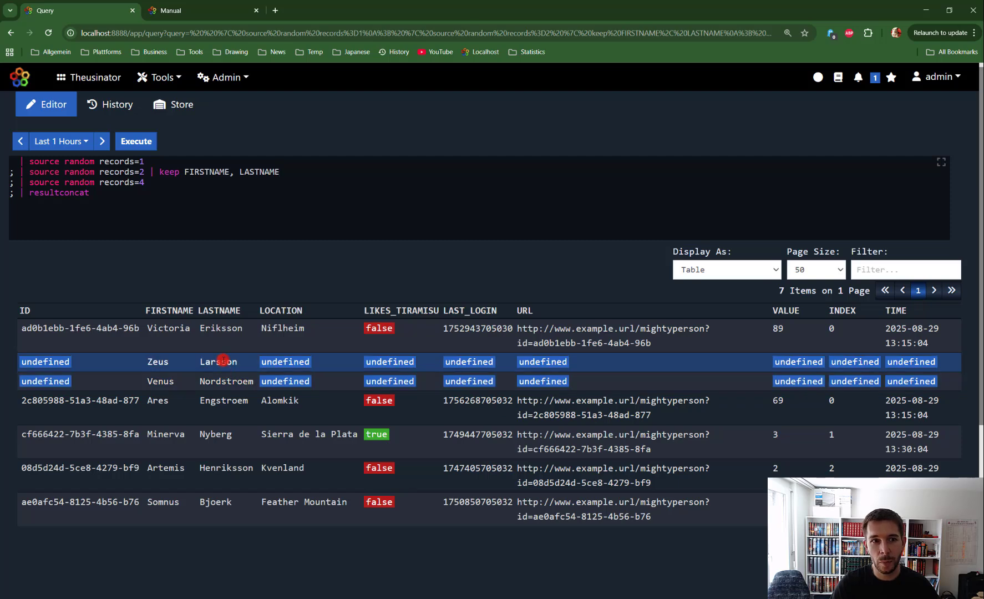
pyautogui.click(164, 181)
pyautogui.write('| set TEST =')
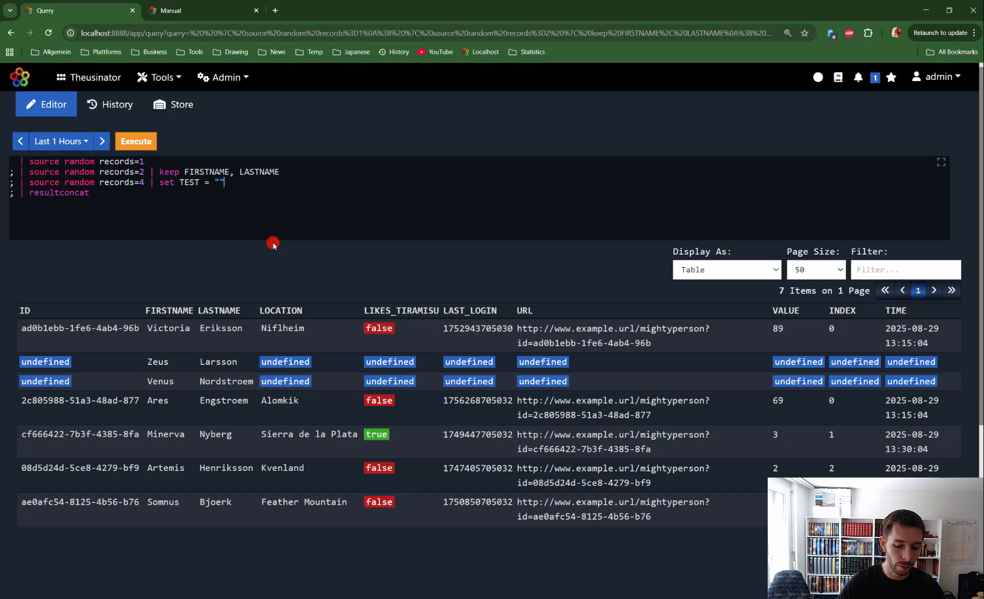
pyautogui.write('st')
pyautogui.hotkey('ctrl', 'Return')
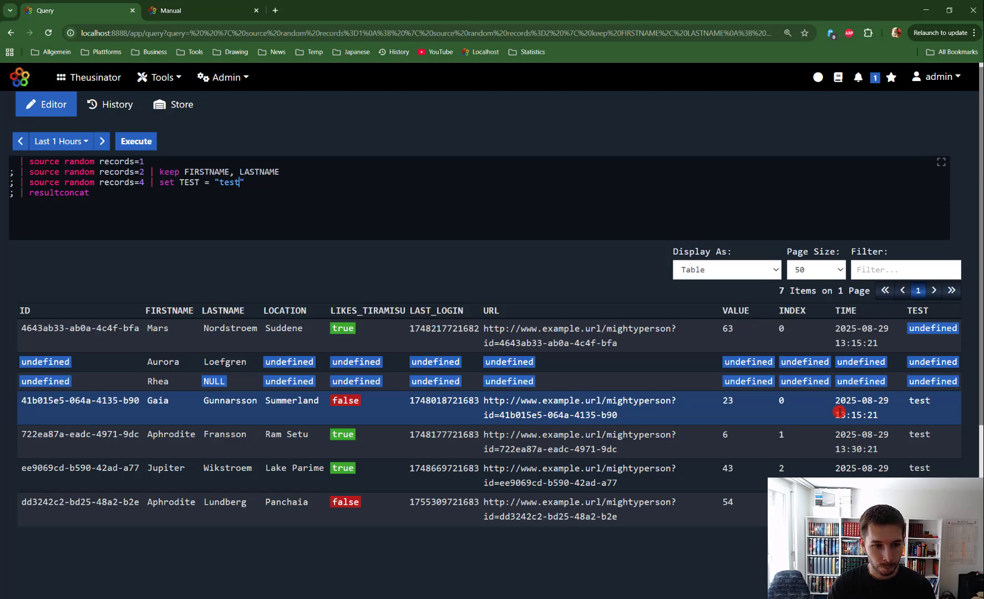
# Step: Copy the full Compare Results example code from the manual's cheat sheet
pyautogui.click(181, 12)
pyautogui.scroll(-1, 399, 266)
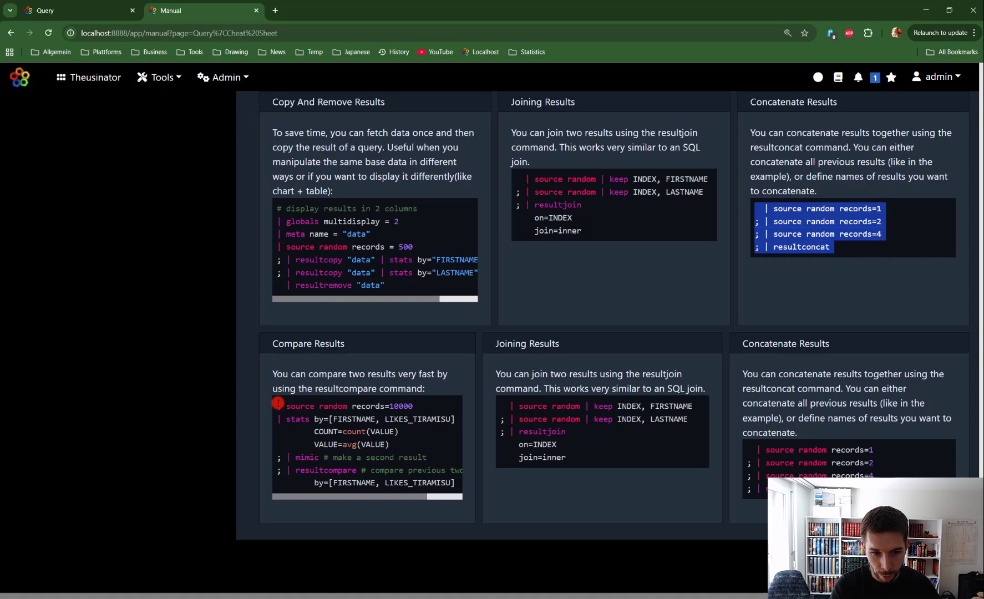
pyautogui.moveTo(278, 404); pyautogui.dragTo(458, 489)
pyautogui.hotkey('ctrl', 'c')
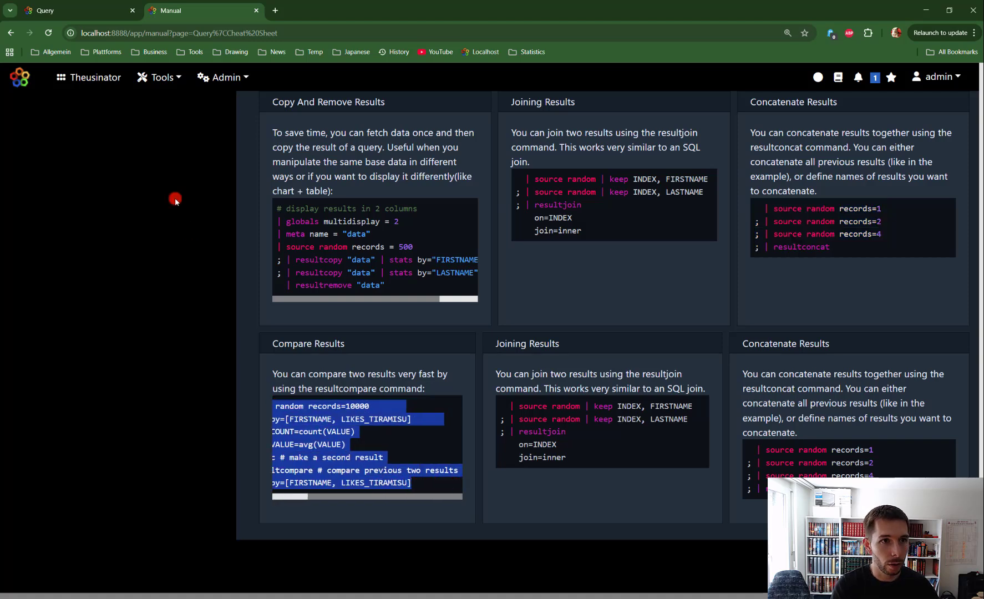
# Step: Replace the Query page's entire query with the copied Compare Results example and execute it
pyautogui.click(70, 8)
pyautogui.moveTo(132, 205); pyautogui.dragTo(1, 149)
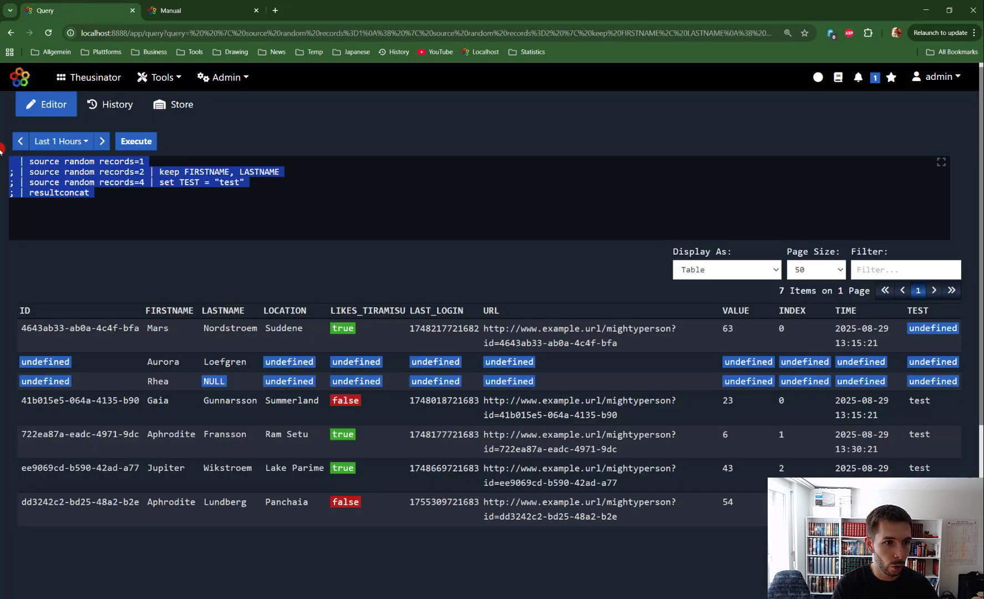
pyautogui.hotkey('ctrl', 'v')
pyautogui.click(141, 142)
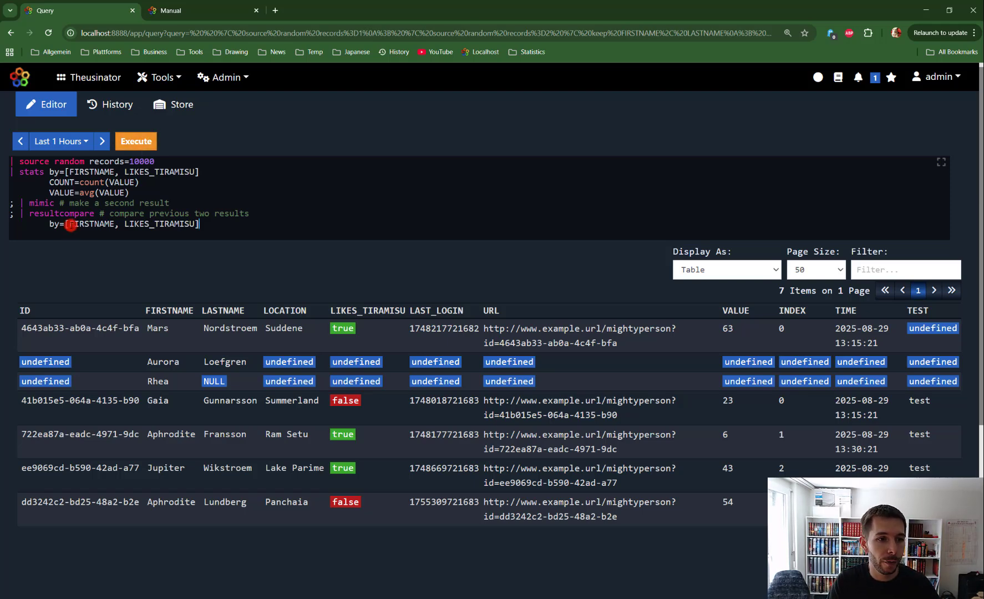
pyautogui.moveTo(29, 214); pyautogui.dragTo(102, 215)
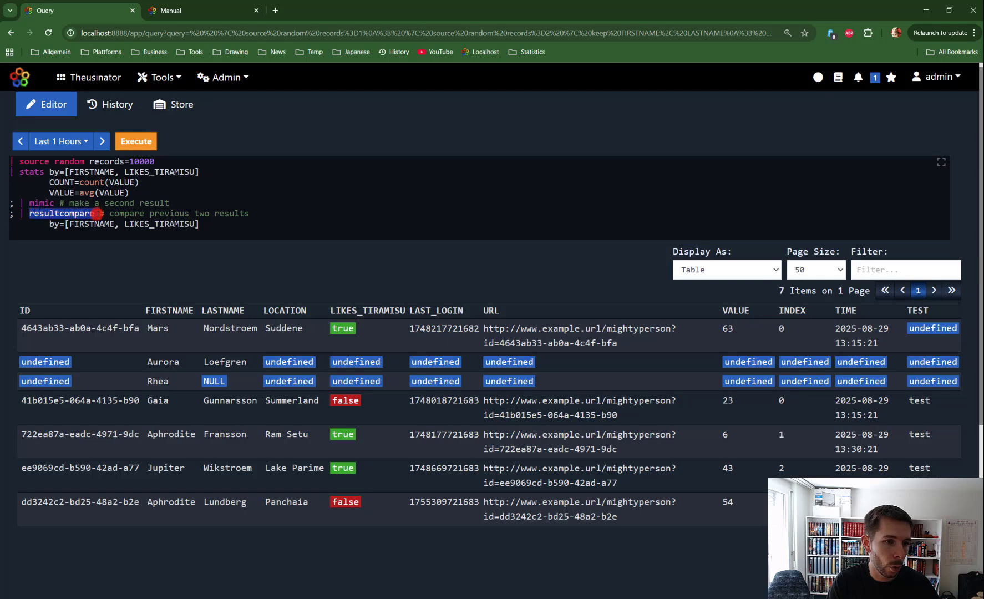
pyautogui.click(157, 145)
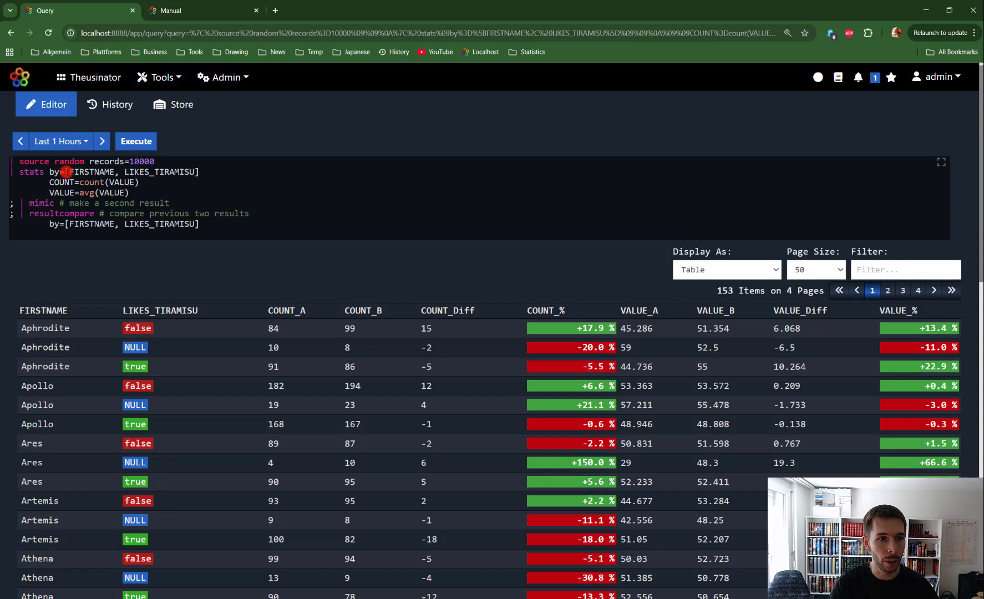
# Step: Examine the stats grouping by FIRSTNAME and LIKES_TIRAMISU, the first query block and the mimic command that repeats it
pyautogui.moveTo(67, 171); pyautogui.dragTo(209, 172)
pyautogui.doubleClick(175, 171)
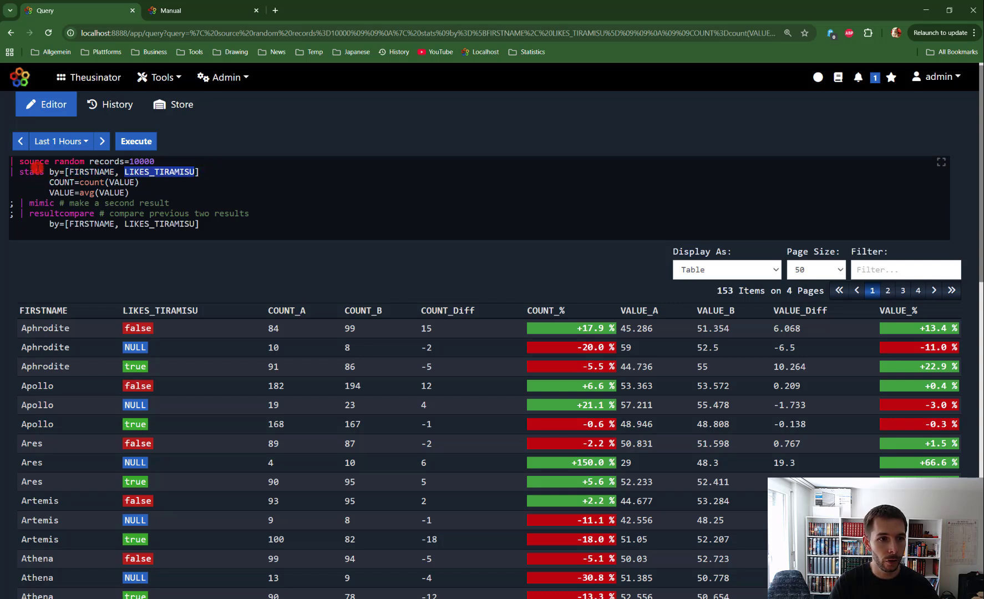
pyautogui.moveTo(131, 193); pyautogui.dragTo(10, 161)
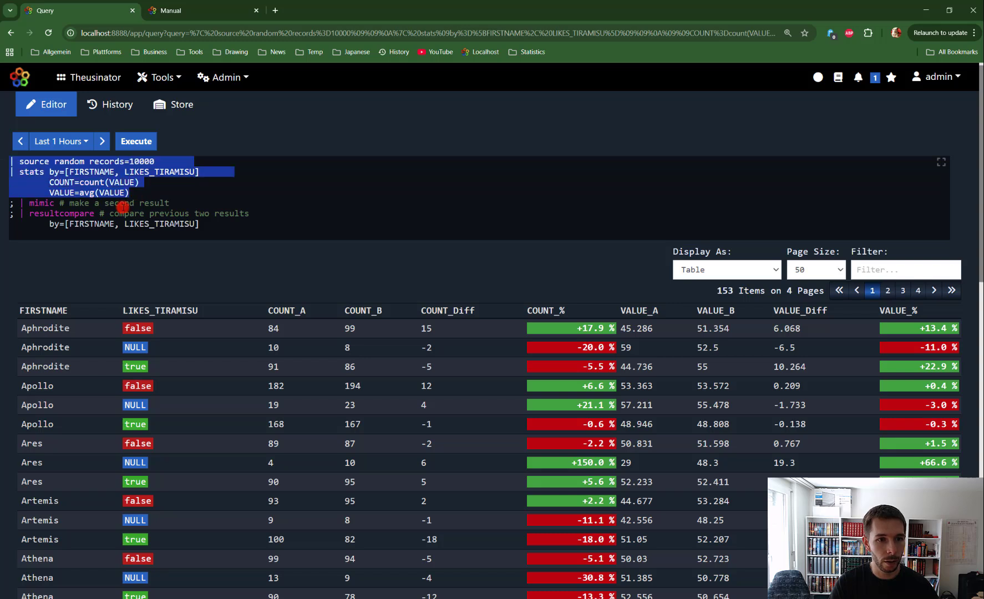
pyautogui.moveTo(181, 205); pyautogui.dragTo(15, 203)
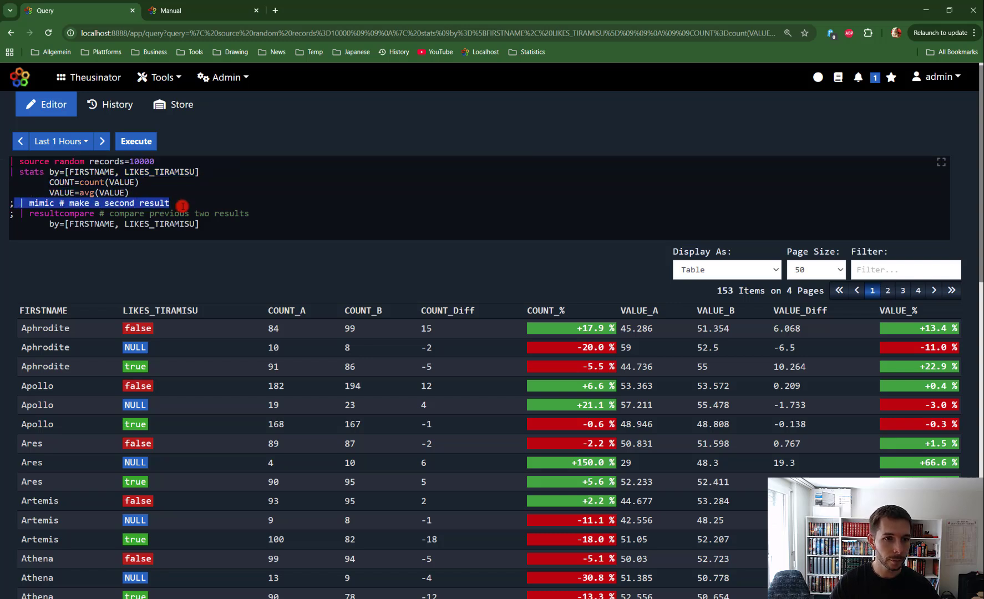
# Step: Comment out the resultcompare command by inserting a /* line above it, execute the query, and review the uncompared results
pyautogui.click(184, 204)
pyautogui.press('Return')
pyautogui.write('/*')
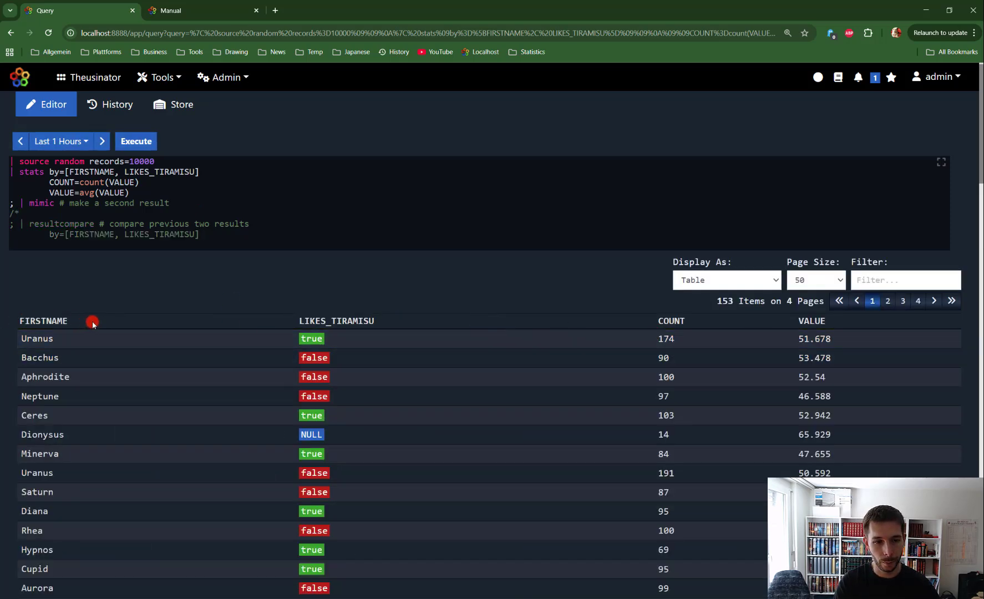
pyautogui.scroll(-1, 176, 312)
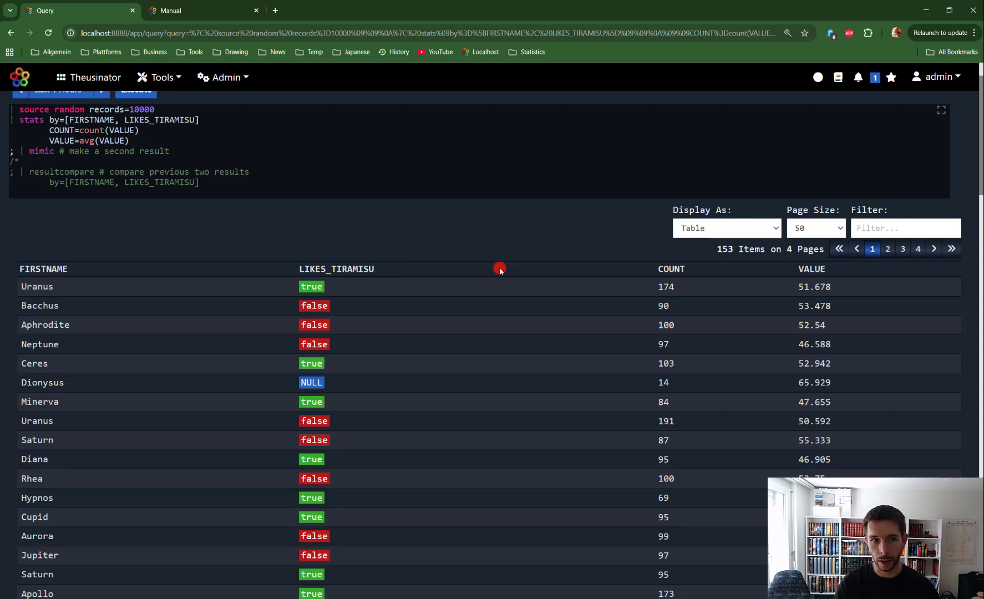
# Step: Remove the /* line to reactivate the resultcompare command and execute the query again
pyautogui.scroll(1, 264, 193)
pyautogui.press('BackSpace')
pyautogui.press('BackSpace')
pyautogui.press('BackSpace')
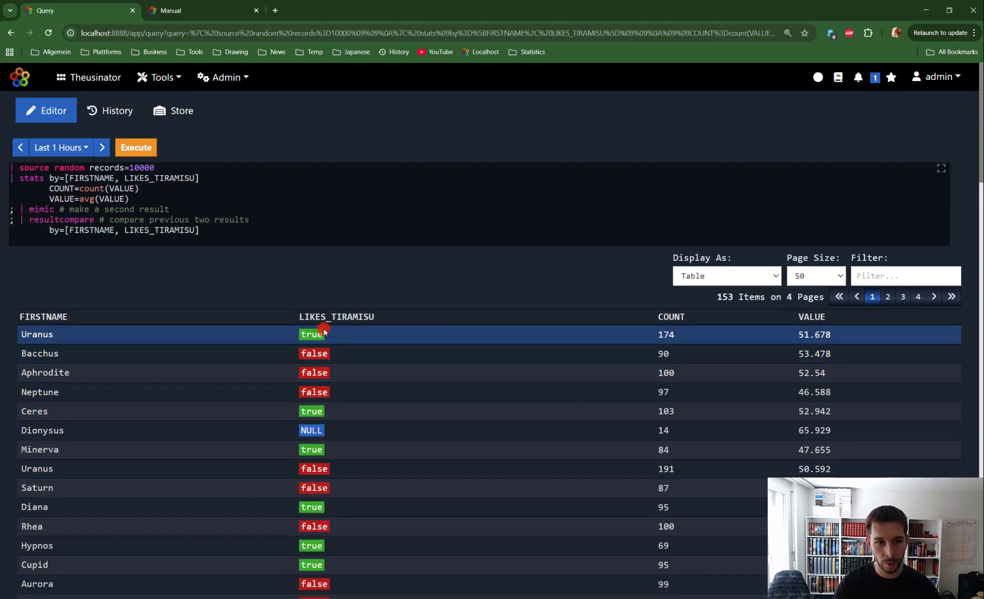
pyautogui.click(143, 146)
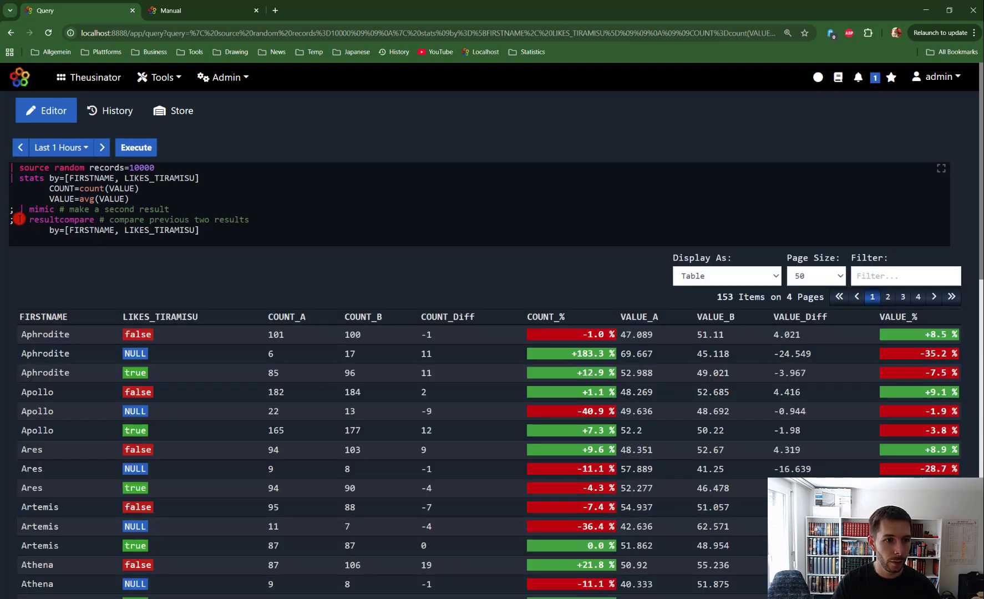
# Step: Examine the resultcompare command, its by fields FIRSTNAME and LIKES_TIRAMISU, and the resulting comparison columns
pyautogui.moveTo(31, 219); pyautogui.dragTo(95, 220)
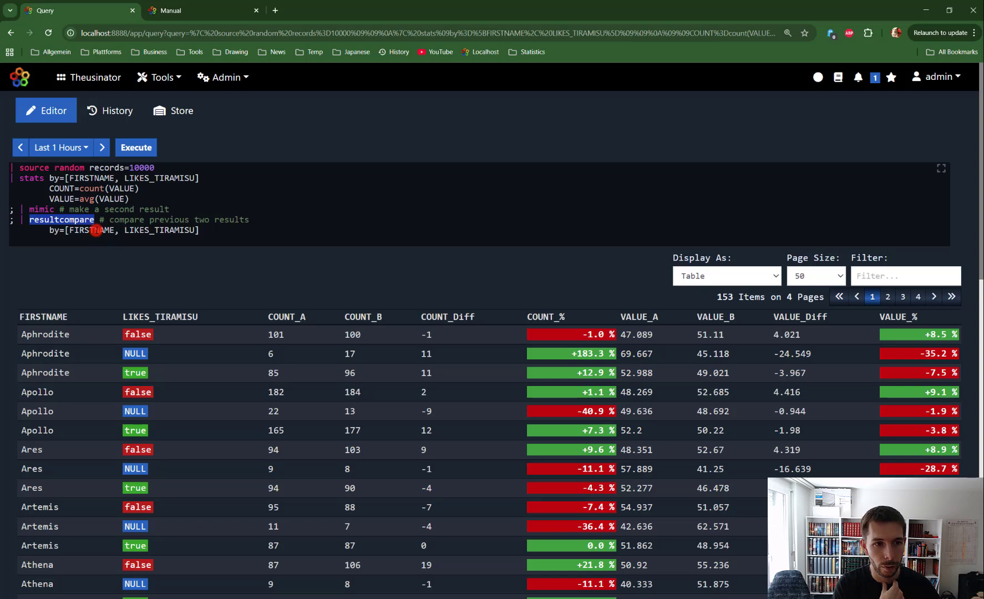
pyautogui.doubleClick(96, 230)
pyautogui.doubleClick(163, 230)
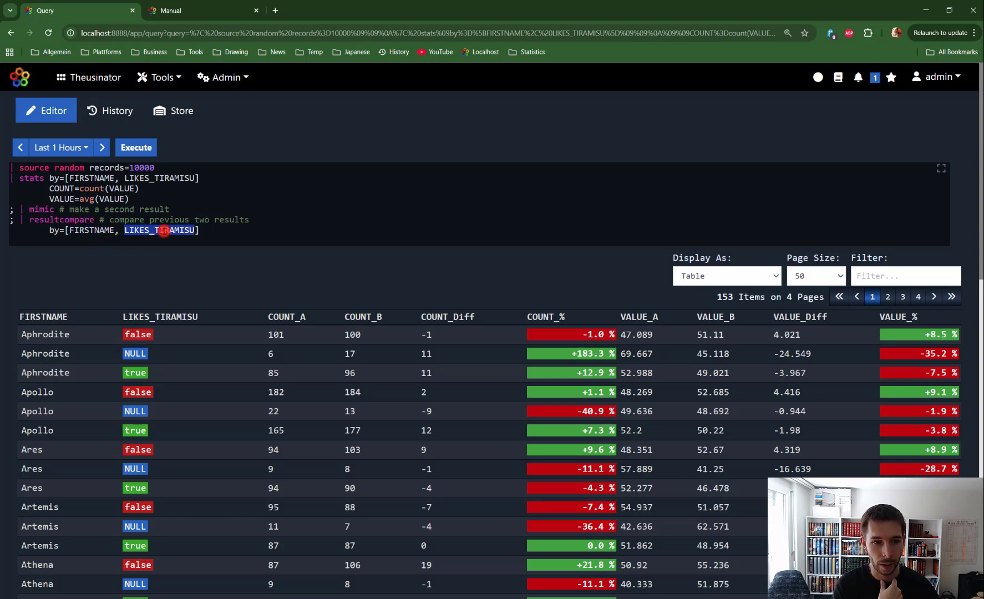
pyautogui.scroll(-2, 222, 308)
pyautogui.scroll(-1, 220, 290)
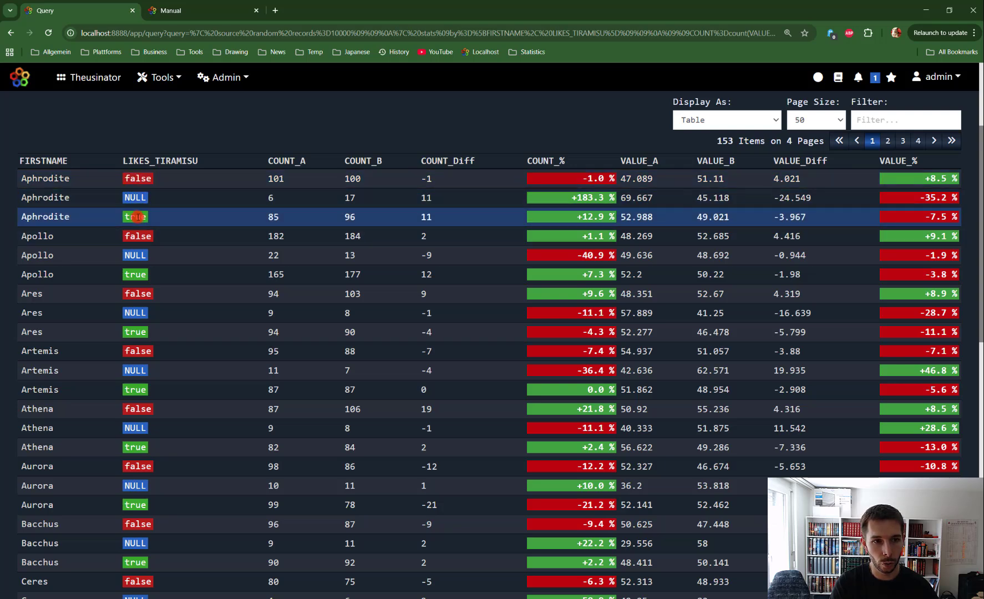
pyautogui.moveTo(204, 161); pyautogui.dragTo(124, 161)
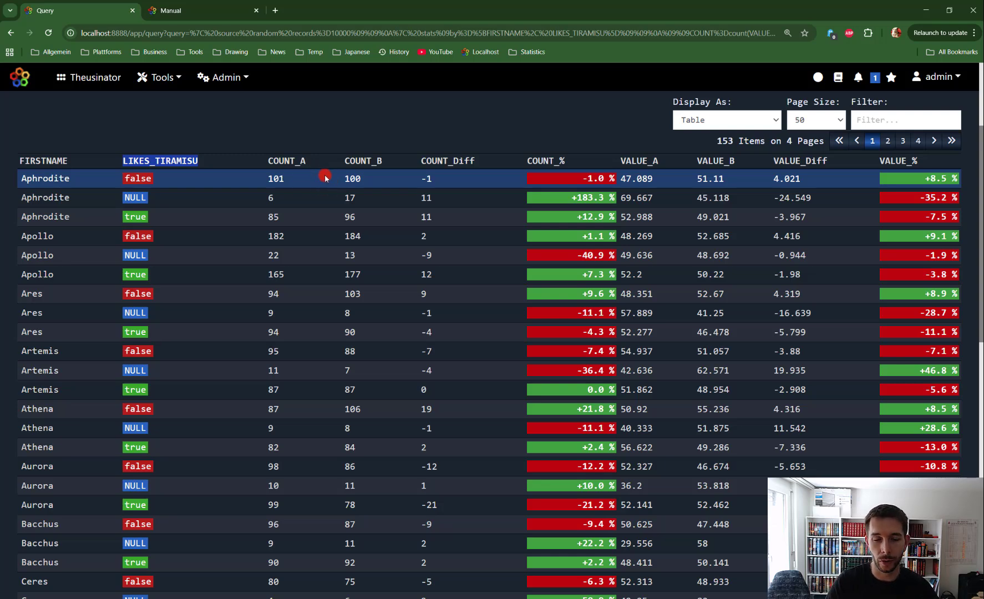
pyautogui.scroll(1, 423, 195)
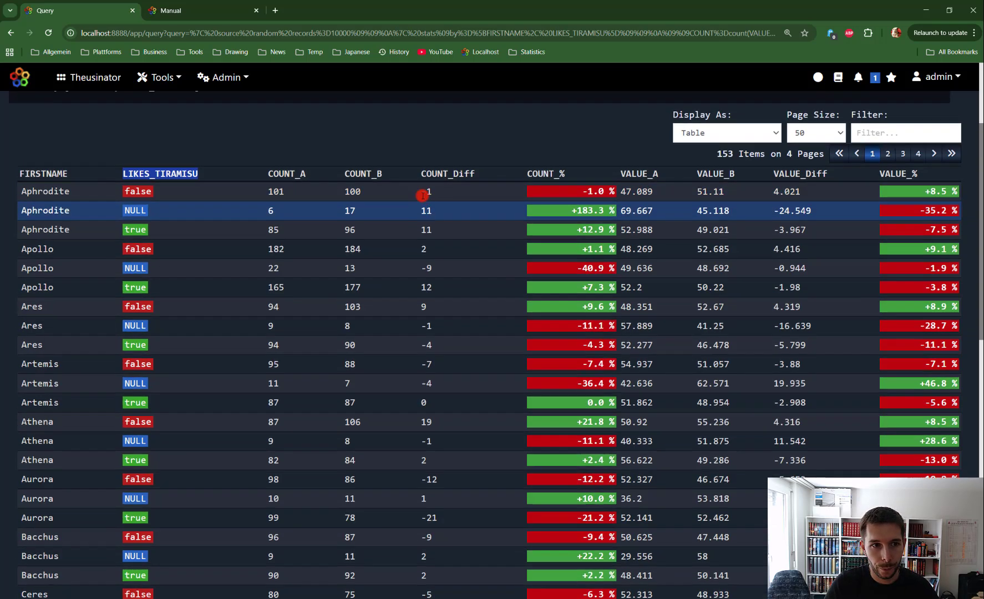
# Step: Open the built-in help for the resultcompare command and examine its optional parameters, including absolute and percent
pyautogui.scroll(3, 423, 196)
pyautogui.click(201, 230)
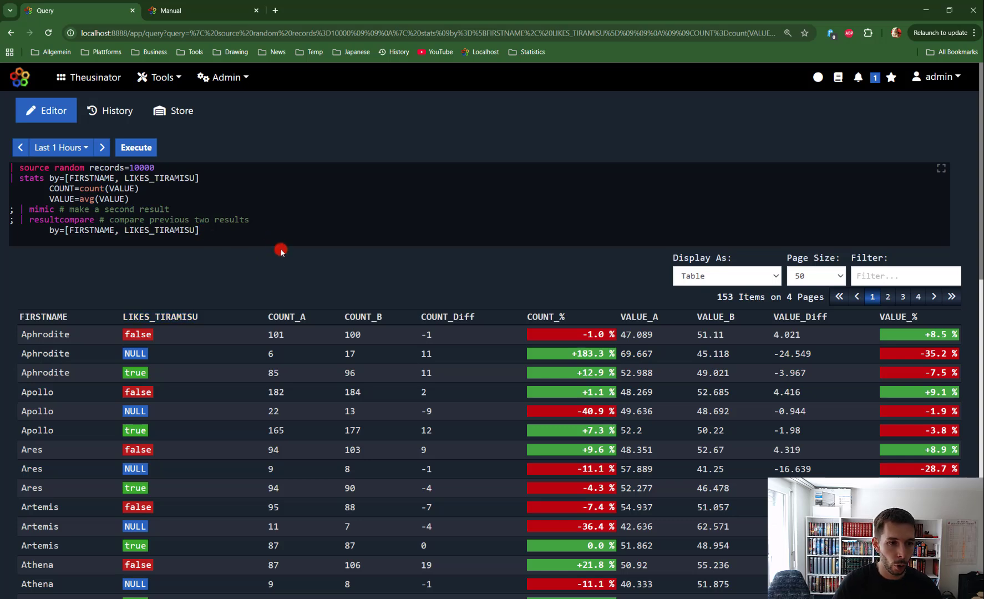
pyautogui.hotkey('ctrl', 'Return')
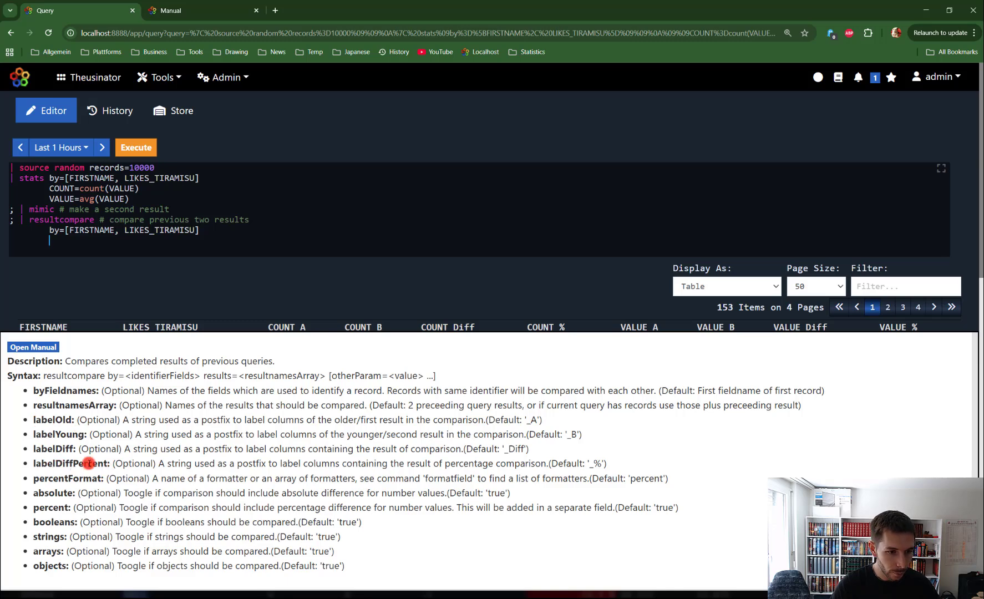
pyautogui.doubleClick(50, 508)
pyautogui.doubleClick(51, 492)
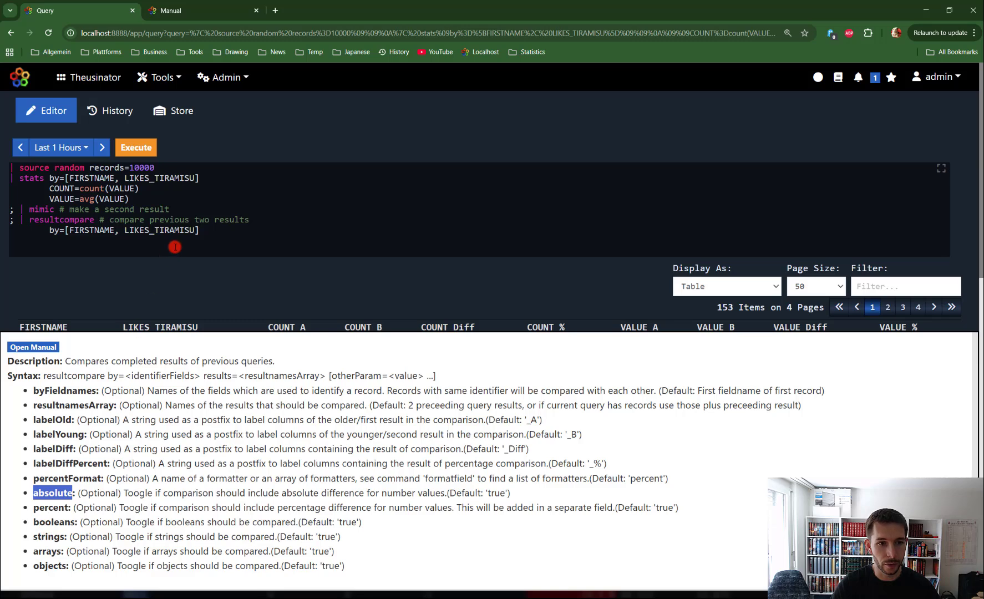
pyautogui.click(239, 259)
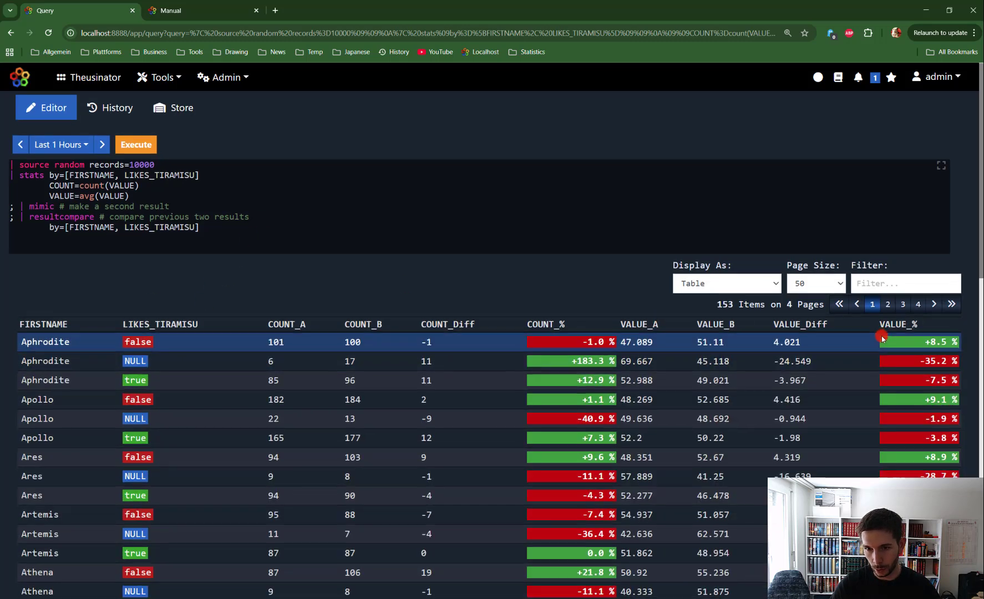
# Step: Examine the compared COUNT and VALUE columns with their _A, _B, _Diff and _% variants, using the first Aphrodite row as example
pyautogui.scroll(-1, 910, 328)
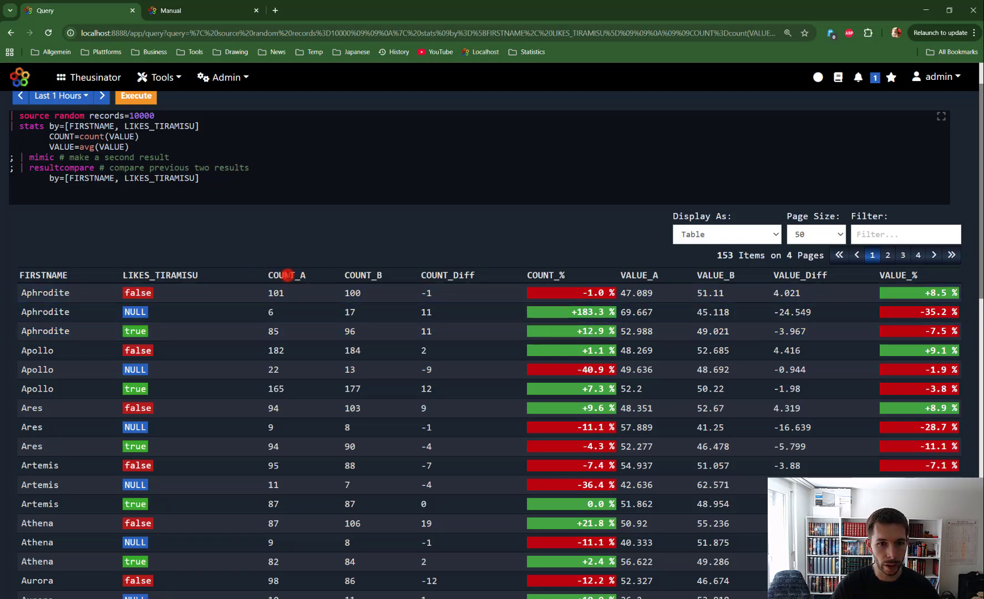
pyautogui.moveTo(268, 277); pyautogui.dragTo(378, 280)
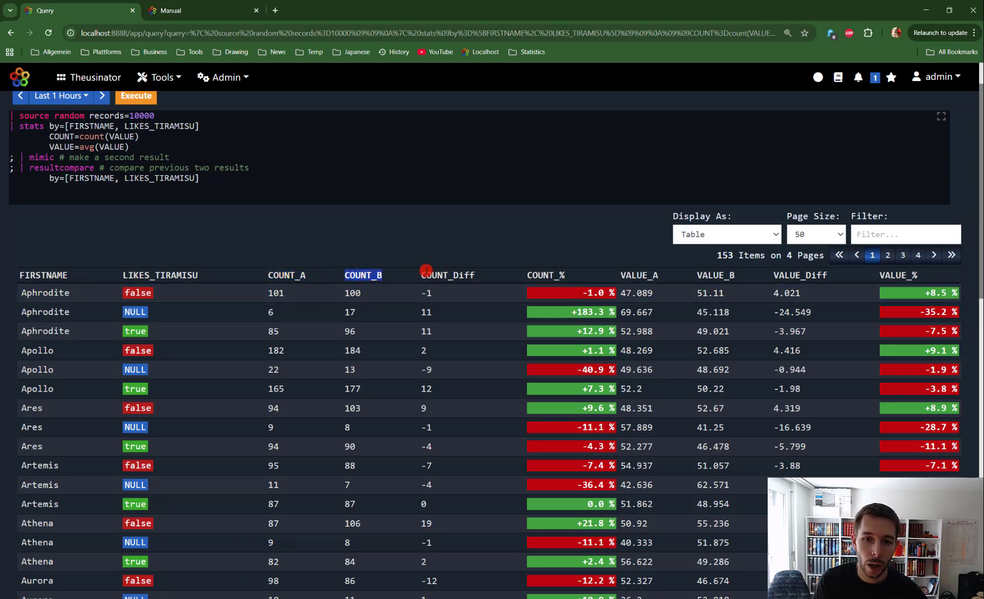
pyautogui.moveTo(423, 278); pyautogui.dragTo(476, 278)
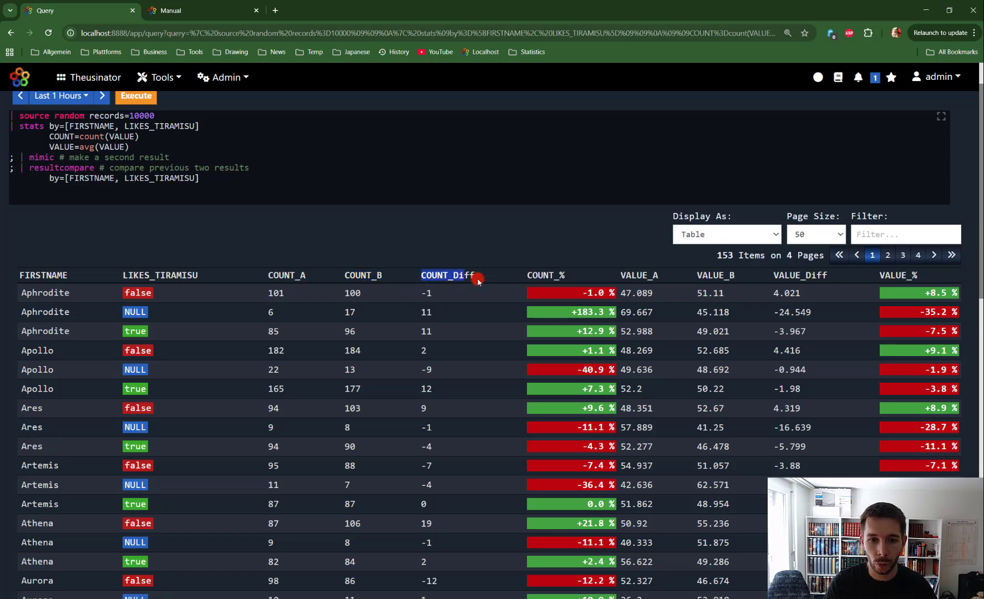
pyautogui.click(273, 292)
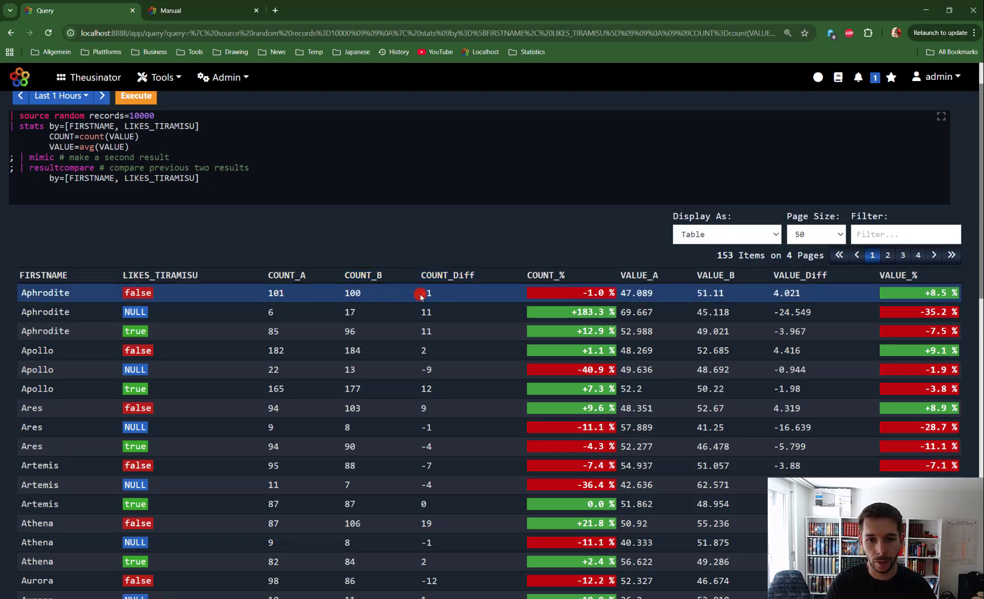
pyautogui.moveTo(428, 292); pyautogui.dragTo(432, 292)
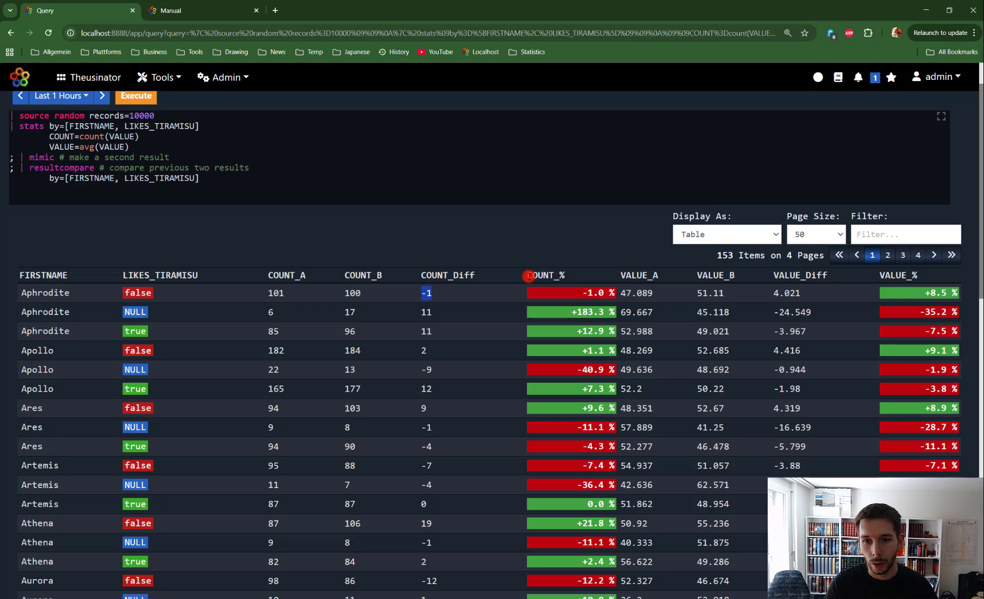
pyautogui.moveTo(529, 276); pyautogui.dragTo(576, 275)
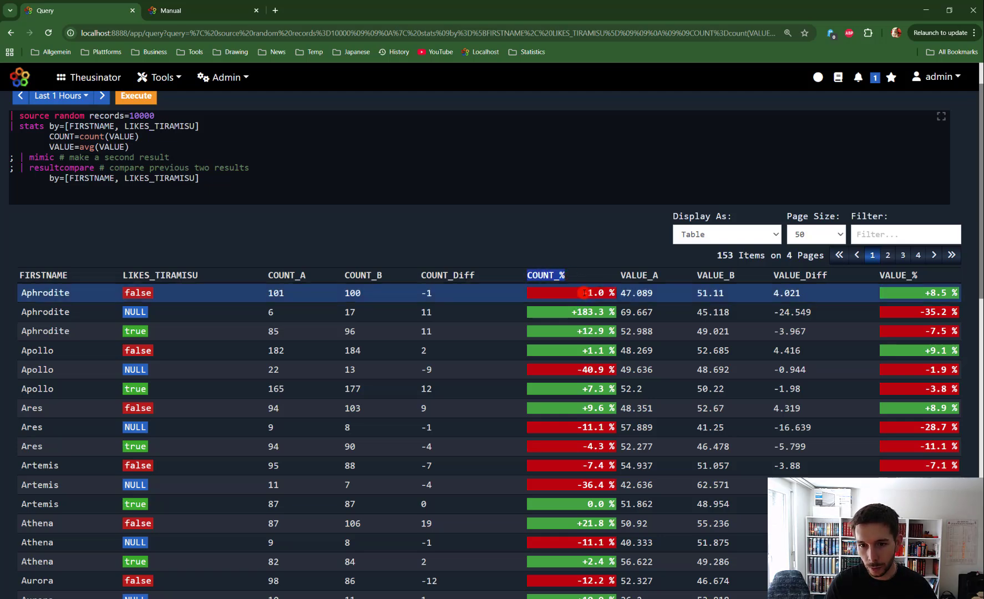
pyautogui.moveTo(581, 293); pyautogui.dragTo(618, 292)
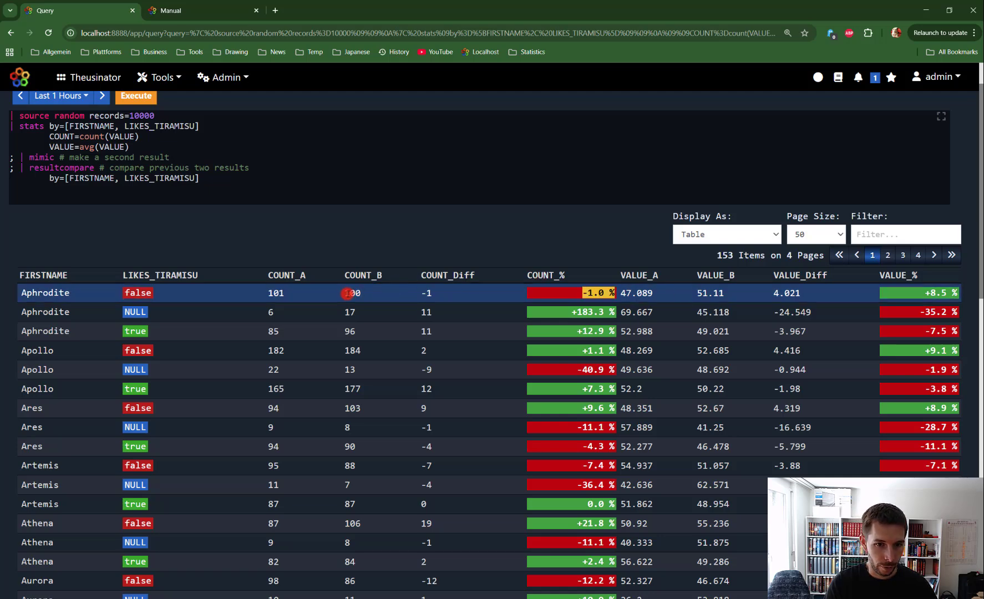
pyautogui.moveTo(347, 294); pyautogui.dragTo(374, 292)
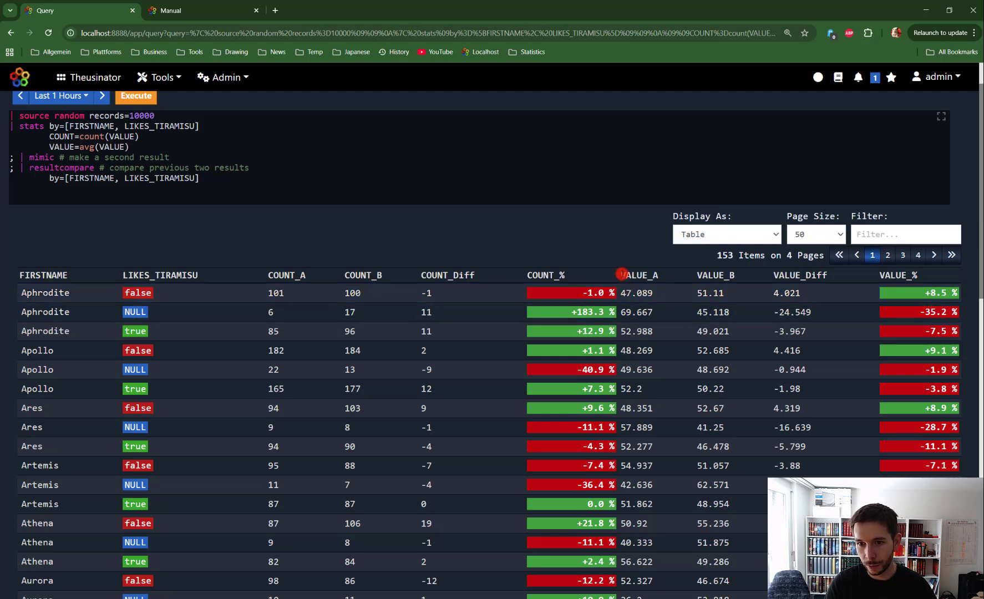
pyautogui.moveTo(621, 274); pyautogui.dragTo(918, 289)
pyautogui.click(503, 328)
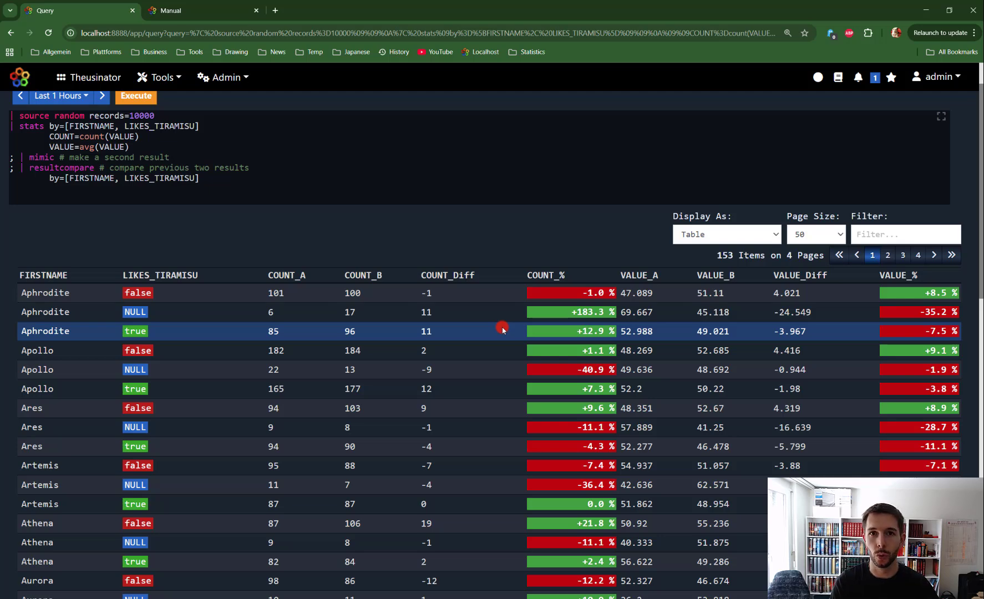
# Step: Return to the manual and check the repeated Joining Results and Concatenate Results examples beside Compare Results
pyautogui.scroll(1, 226, 182)
pyautogui.click(173, 7)
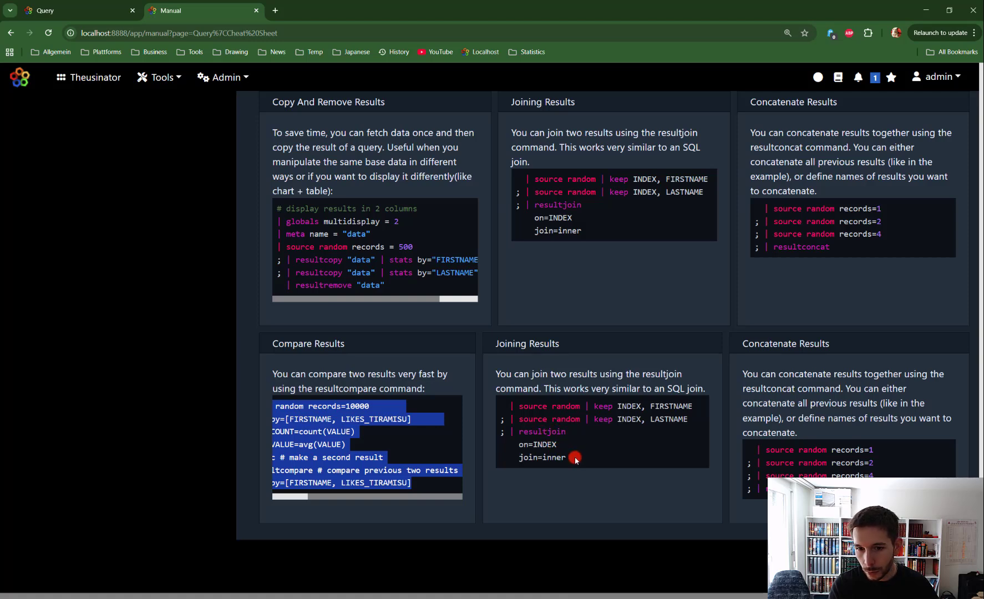
pyautogui.moveTo(576, 460); pyautogui.dragTo(495, 407)
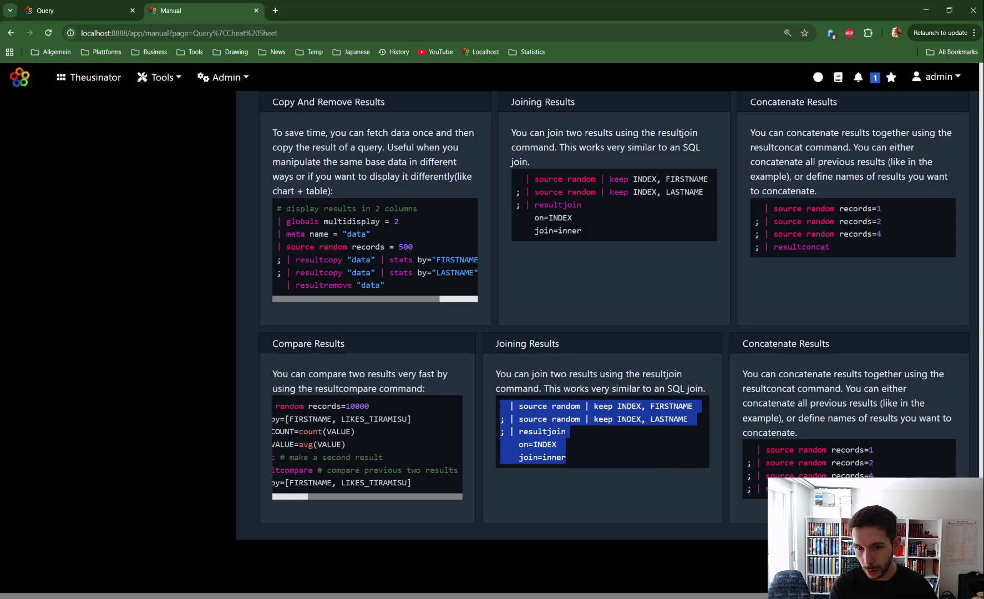
pyautogui.moveTo(495, 344); pyautogui.dragTo(746, 427)
pyautogui.click(498, 347)
pyautogui.moveTo(498, 347); pyautogui.dragTo(770, 490)
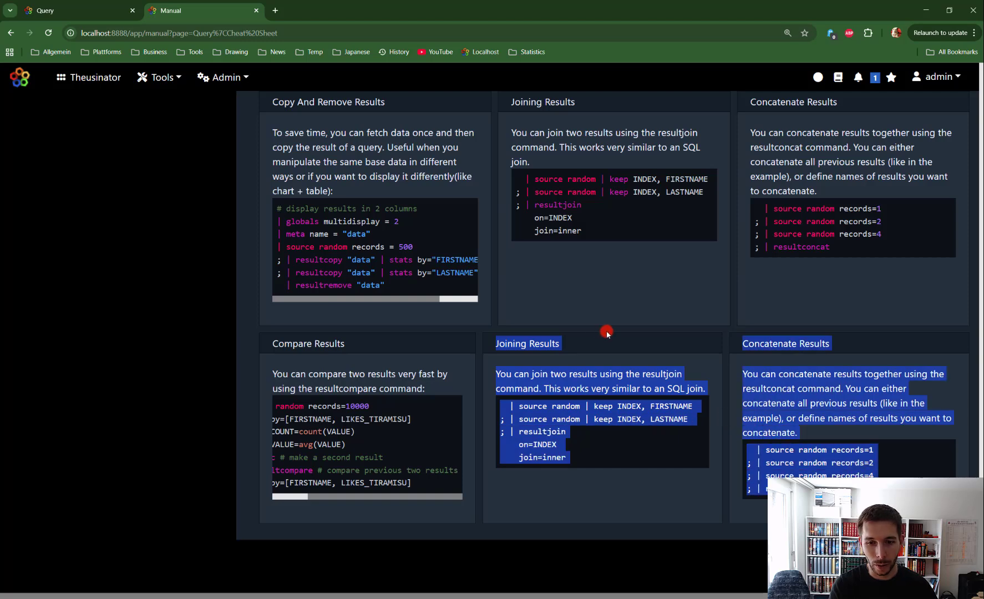
# Step: Review the manual's Multiple Queries and Results examples once more and return to the query page
pyautogui.scroll(3, 741, 422)
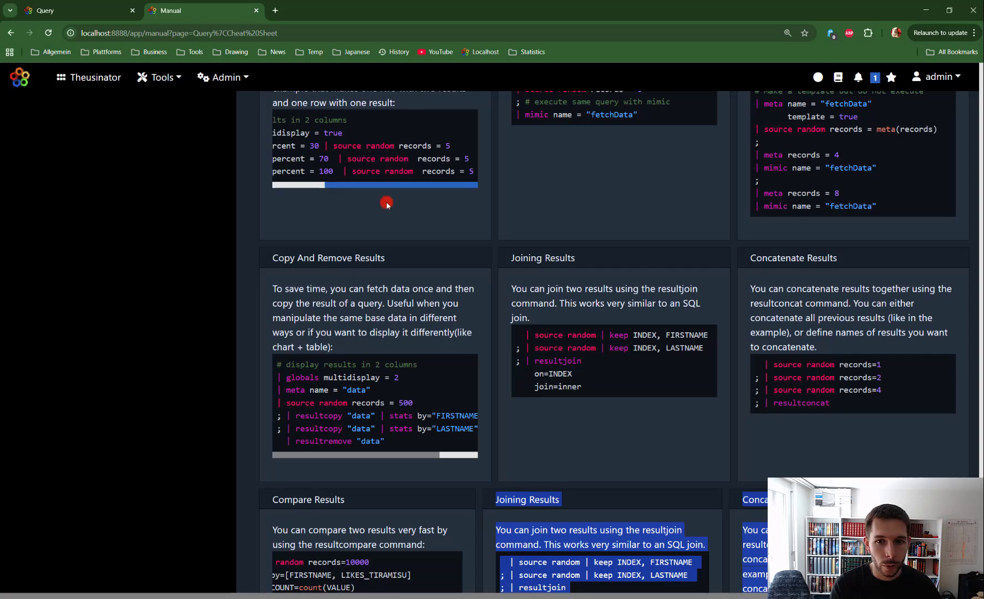
pyautogui.scroll(5, 449, 297)
pyautogui.scroll(-3, 449, 296)
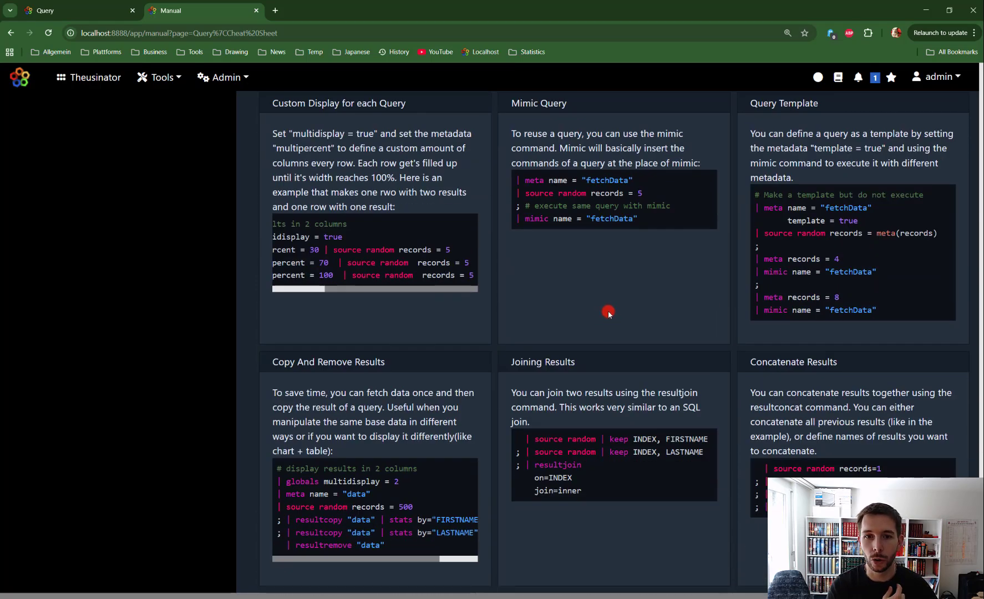
pyautogui.scroll(5, 608, 313)
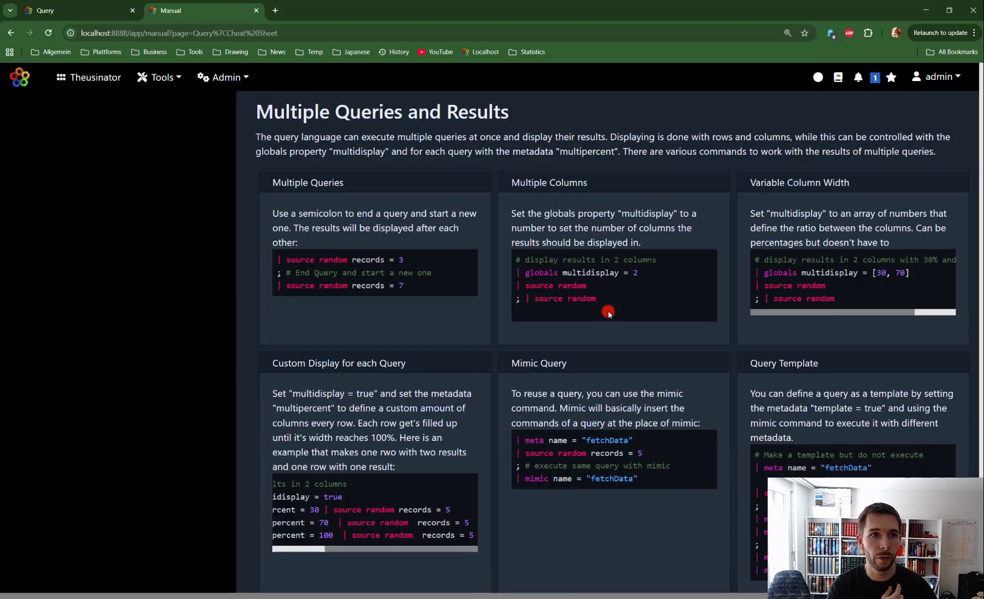
pyautogui.click(49, 11)
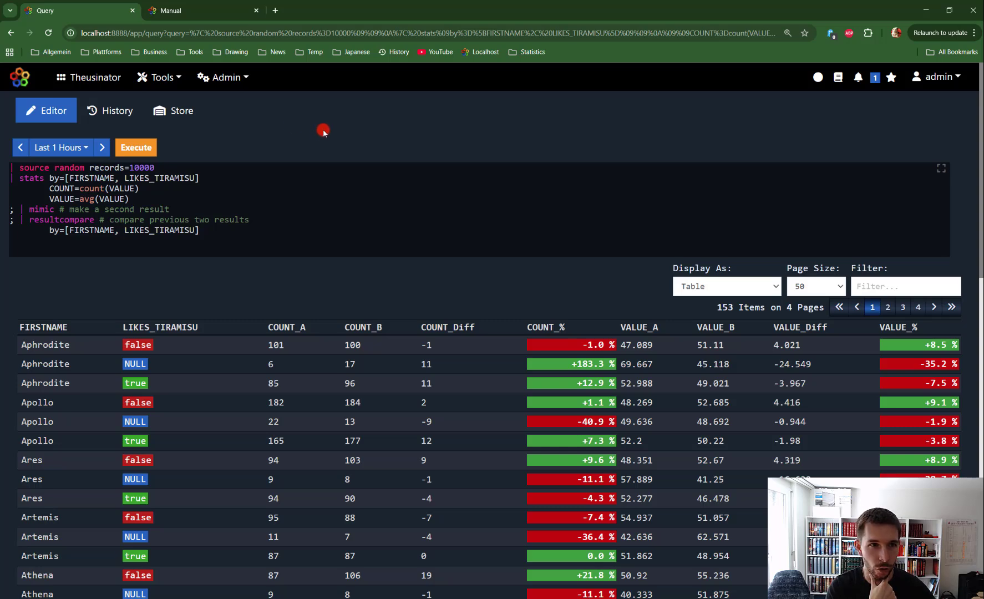
# Step: Replace the query with the manual's subquery example, which sets IS_BUSY for 10 random records by LASTNAME ending in "son", and execute it
pyautogui.click(196, 8)
pyautogui.scroll(3, 621, 332)
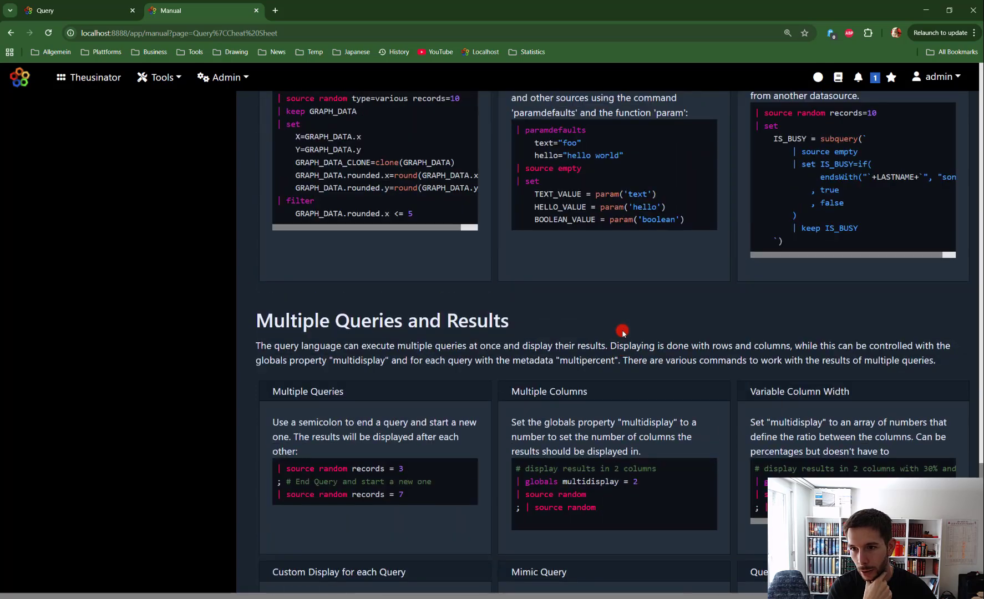
pyautogui.scroll(2, 622, 332)
pyautogui.moveTo(756, 215); pyautogui.dragTo(818, 340)
pyautogui.click(62, 9)
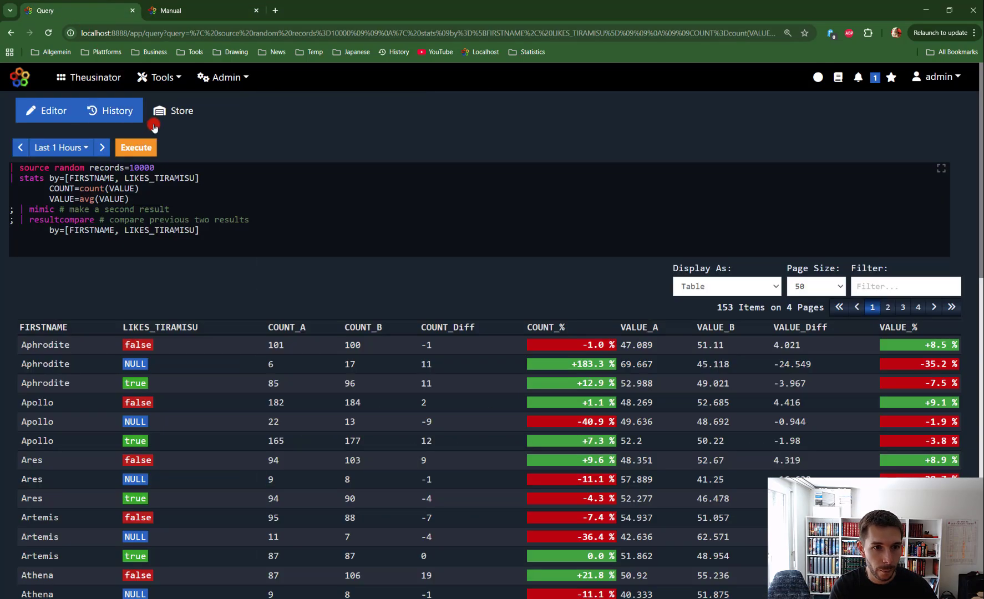
pyautogui.moveTo(199, 229); pyautogui.dragTo(12, 167)
pyautogui.write('| source random records=10 | set     IS_BUSY = subquery(`         | source empty         | set IS_BUSY=if(               endsWith("`+LASTNAME+`", "son")             , true             , false         )         | keep IS_BUSY     `)')
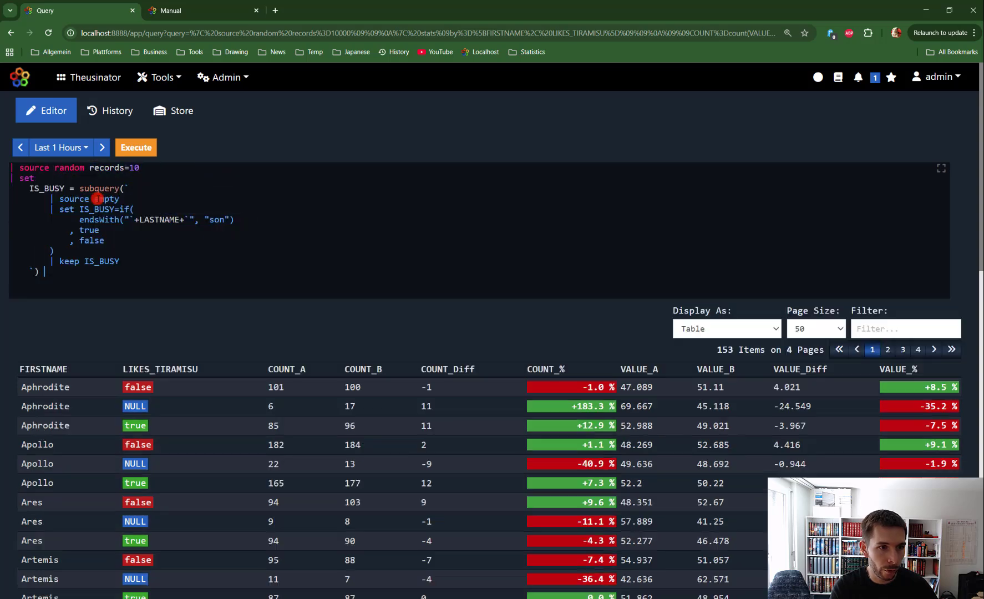
pyautogui.click(121, 150)
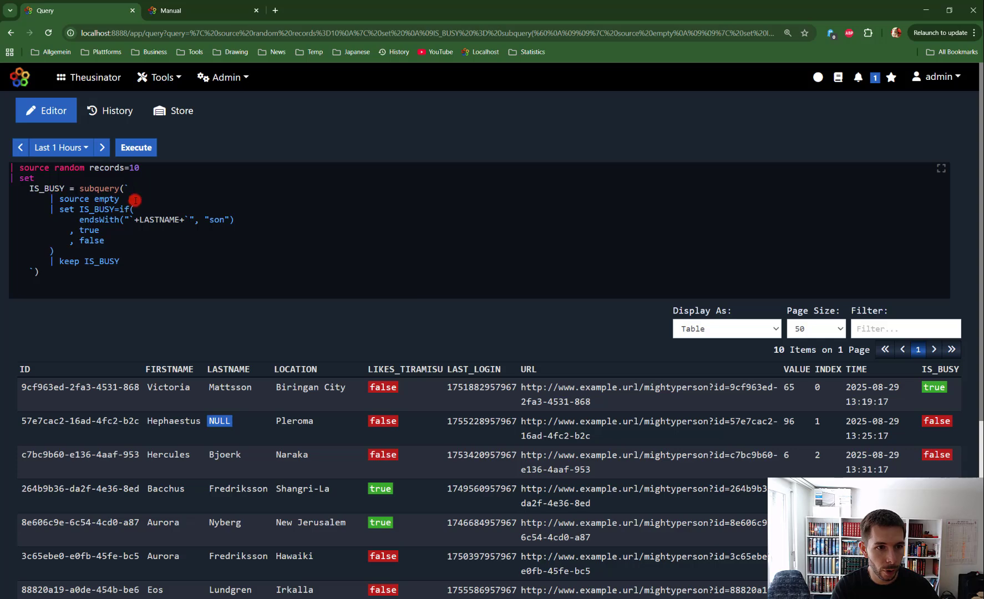
# Step: Examine the subquery example: the random source, the inner source empty query, the inserted LASTNAME value and the IS_BUSY assignment
pyautogui.moveTo(17, 167); pyautogui.dragTo(182, 166)
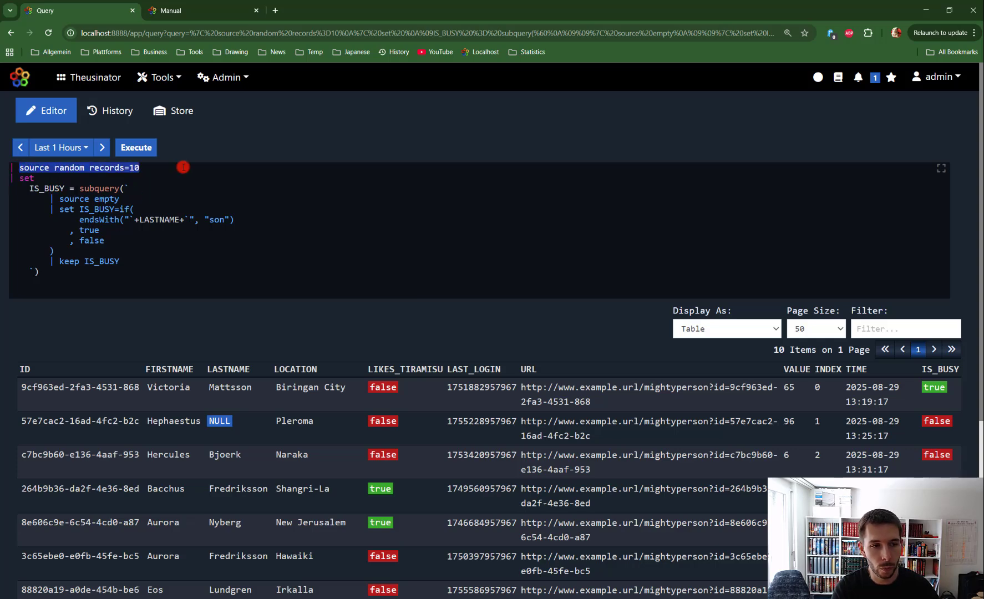
pyautogui.moveTo(126, 191); pyautogui.dragTo(120, 200)
pyautogui.click(90, 201)
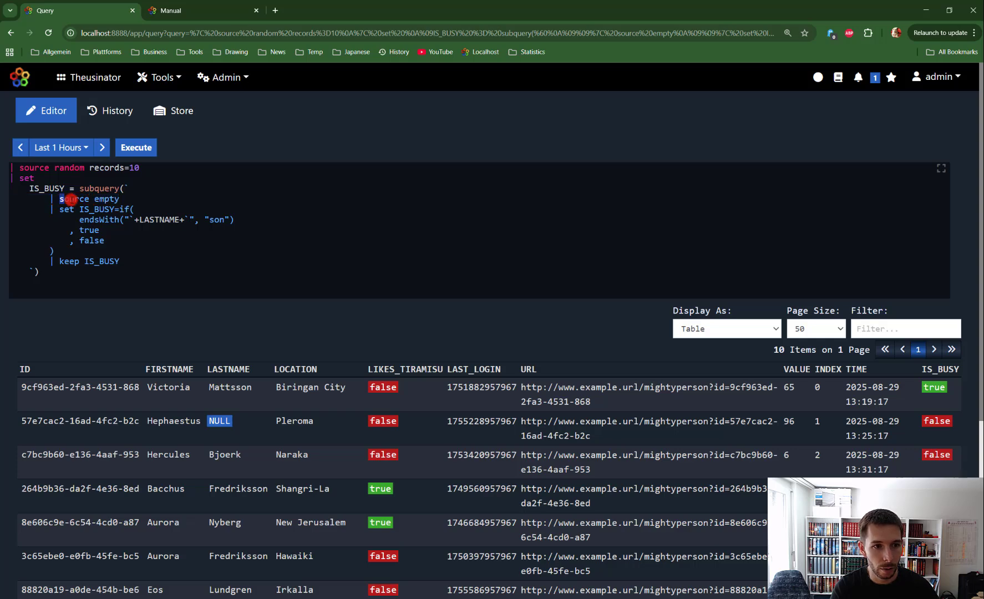
pyautogui.moveTo(58, 200); pyautogui.dragTo(131, 201)
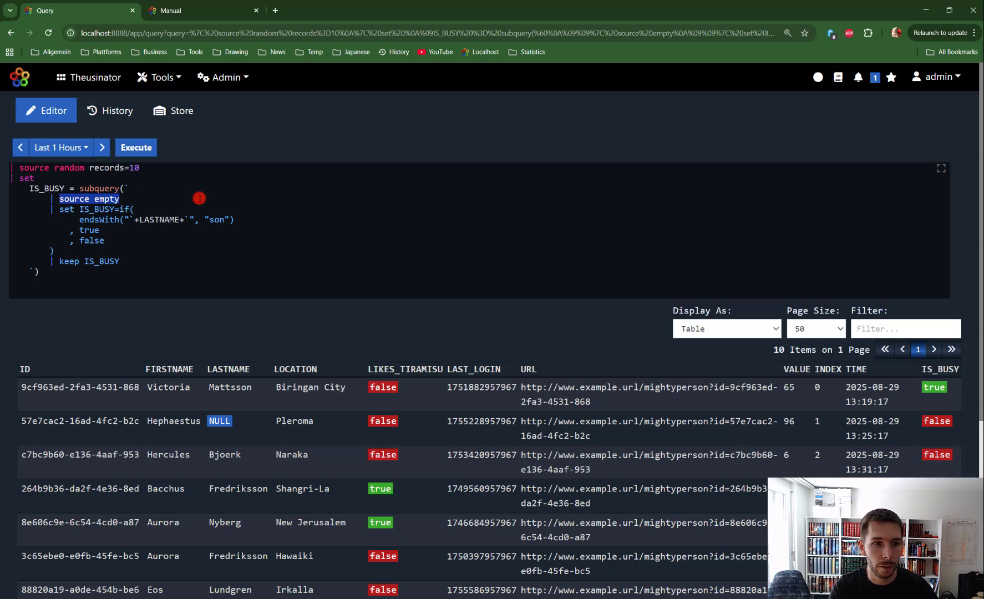
pyautogui.moveTo(48, 201); pyautogui.dragTo(130, 261)
pyautogui.click(129, 249)
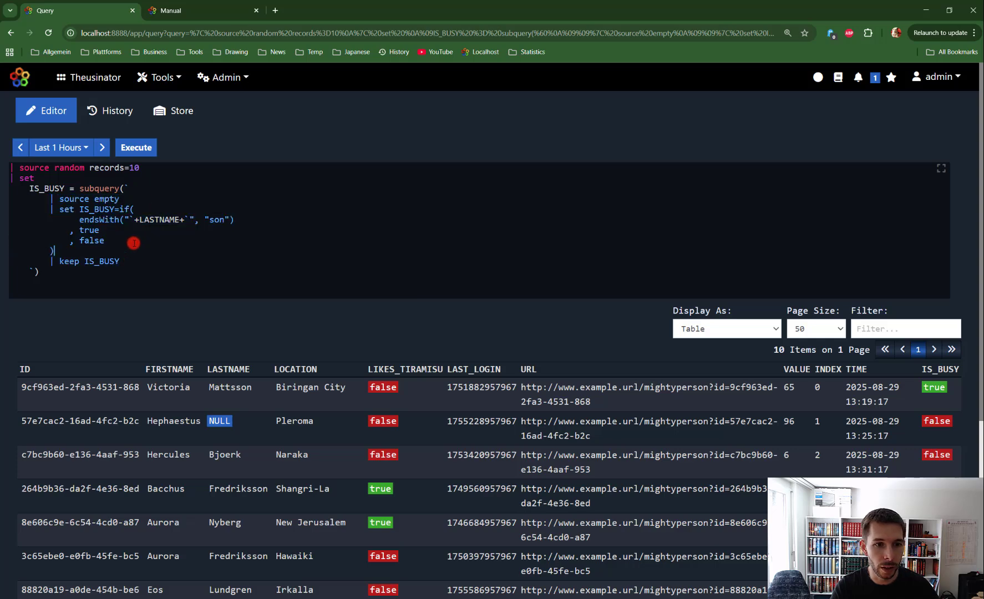
pyautogui.moveTo(179, 219); pyautogui.dragTo(140, 218)
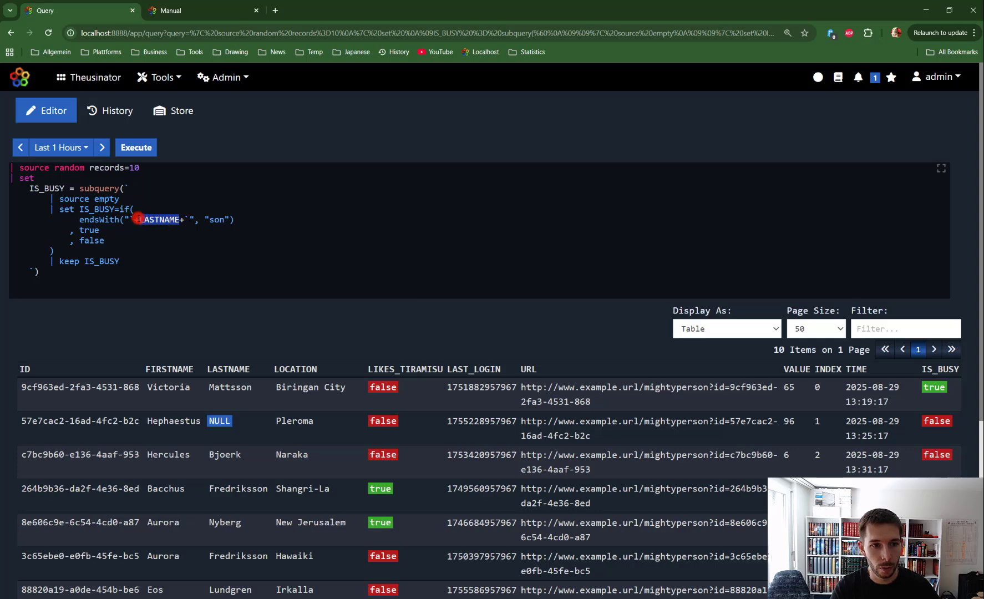
pyautogui.click(140, 219)
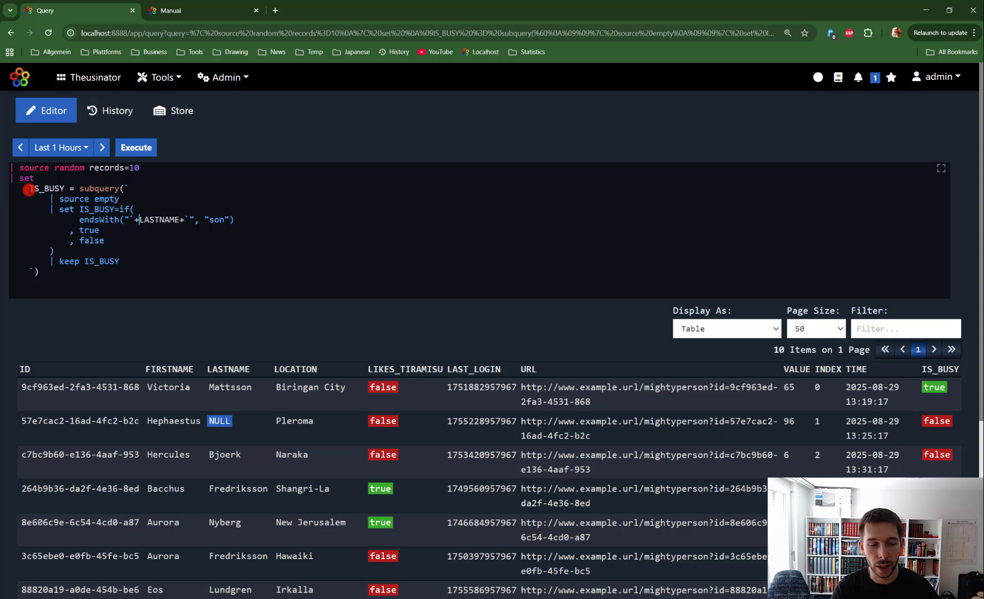
pyautogui.moveTo(30, 188); pyautogui.dragTo(139, 267)
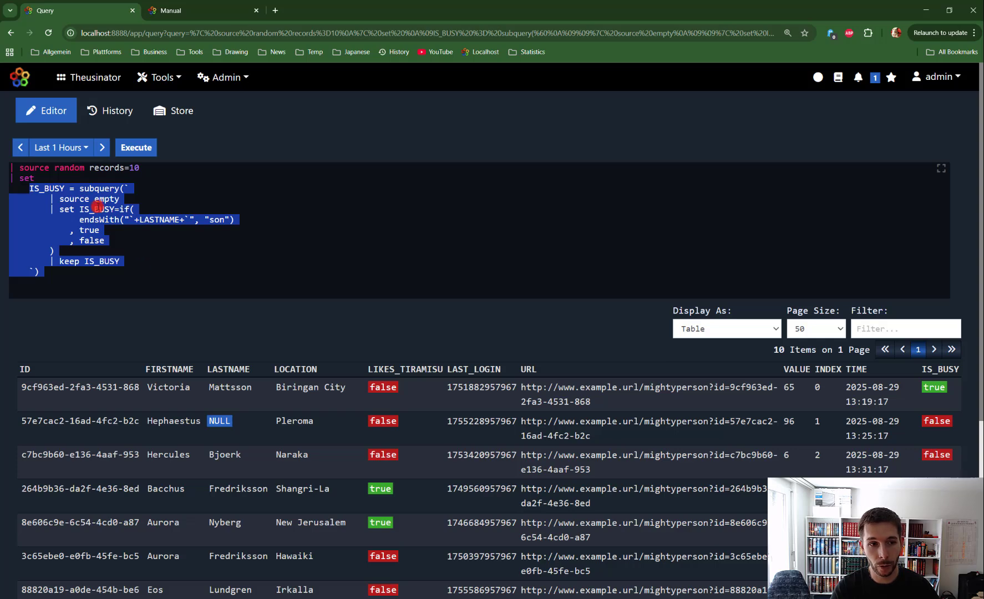
pyautogui.click(92, 180)
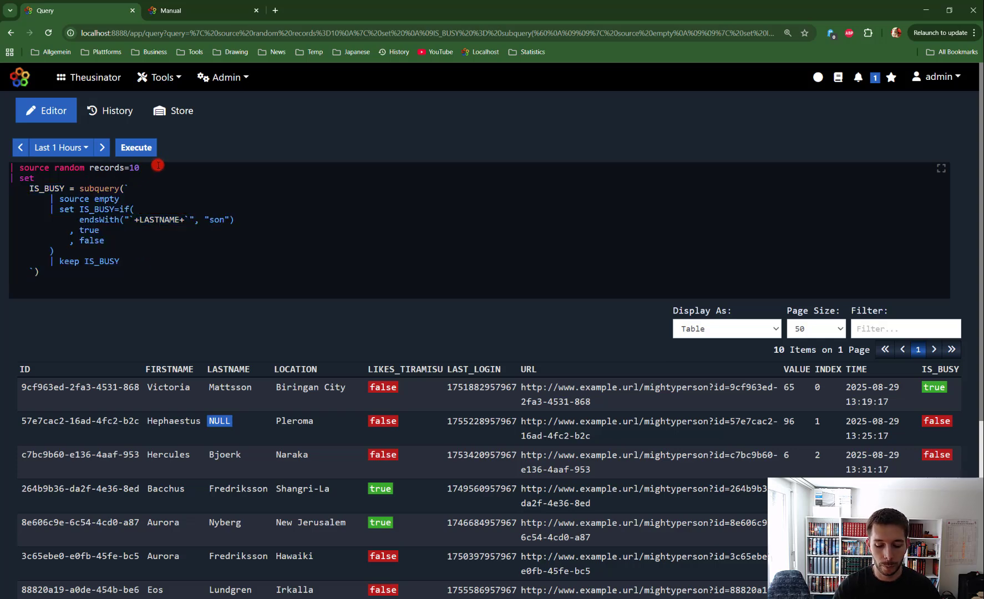
# Step: Set the random source's records to 1000, execute the subquery example again and review its results
pyautogui.write('0')
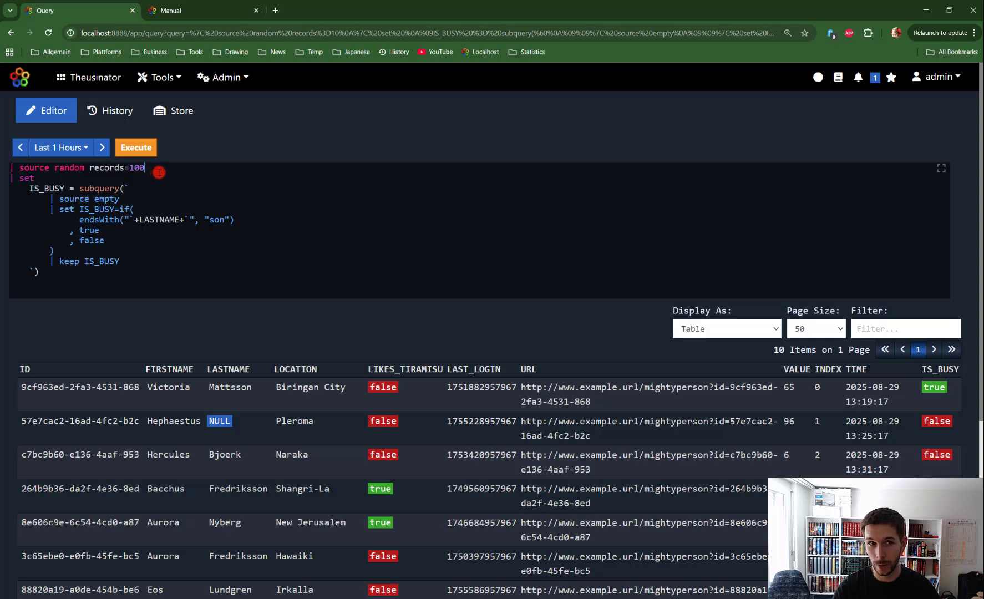
pyautogui.moveTo(79, 189); pyautogui.dragTo(119, 262)
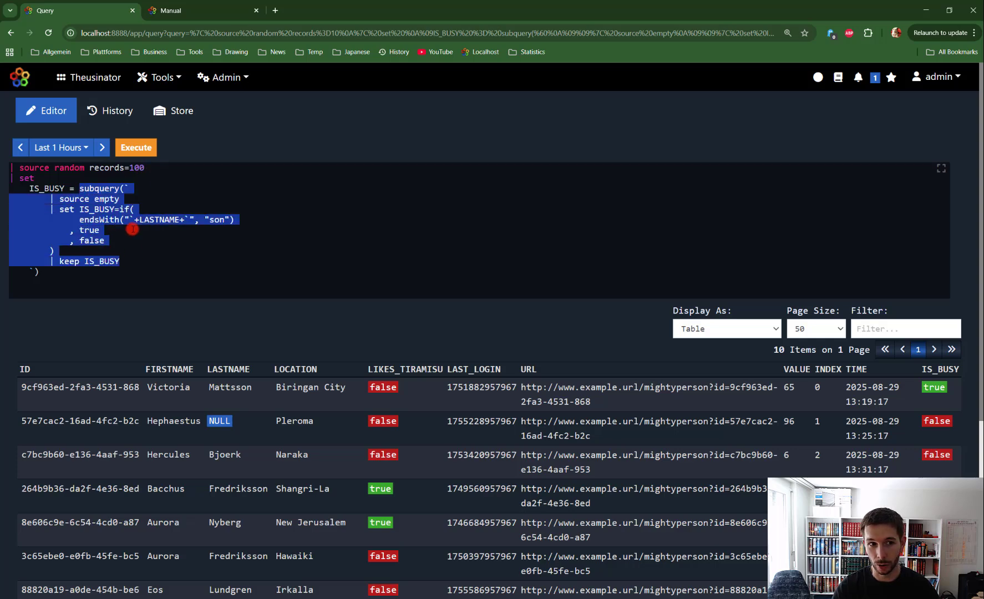
pyautogui.click(153, 170)
pyautogui.write('0')
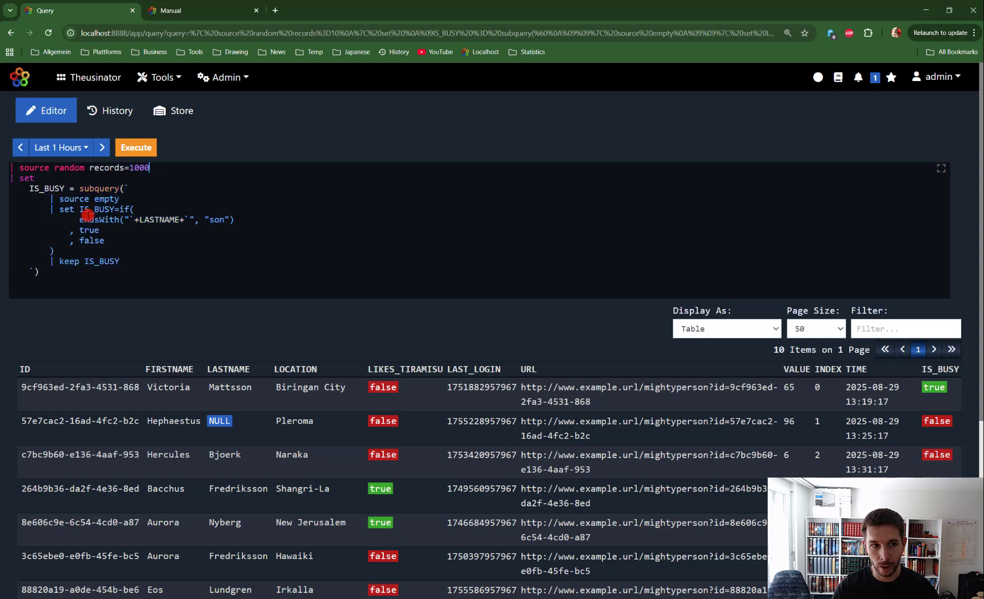
pyautogui.moveTo(50, 199); pyautogui.dragTo(118, 265)
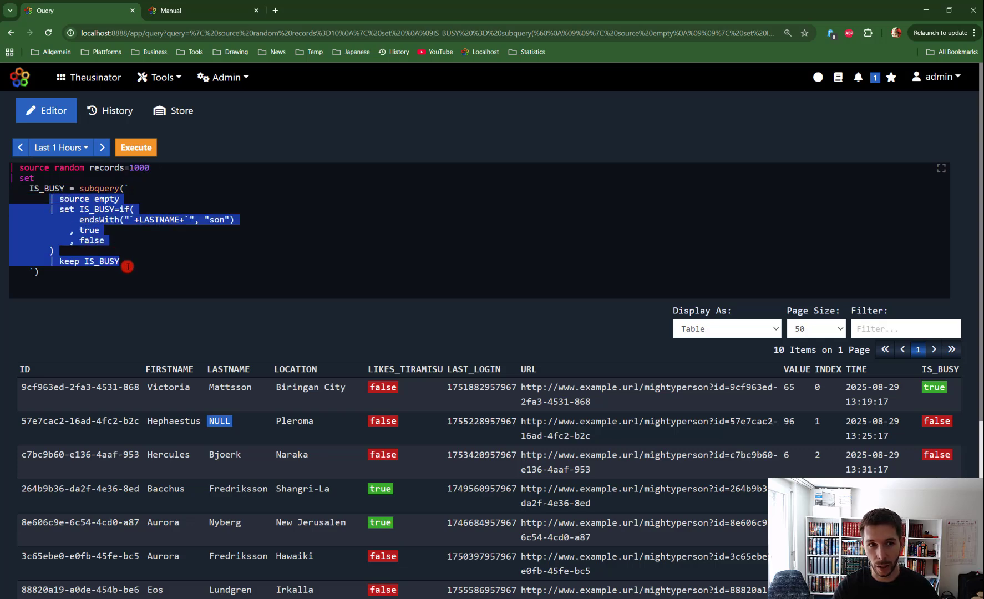
pyautogui.click(135, 148)
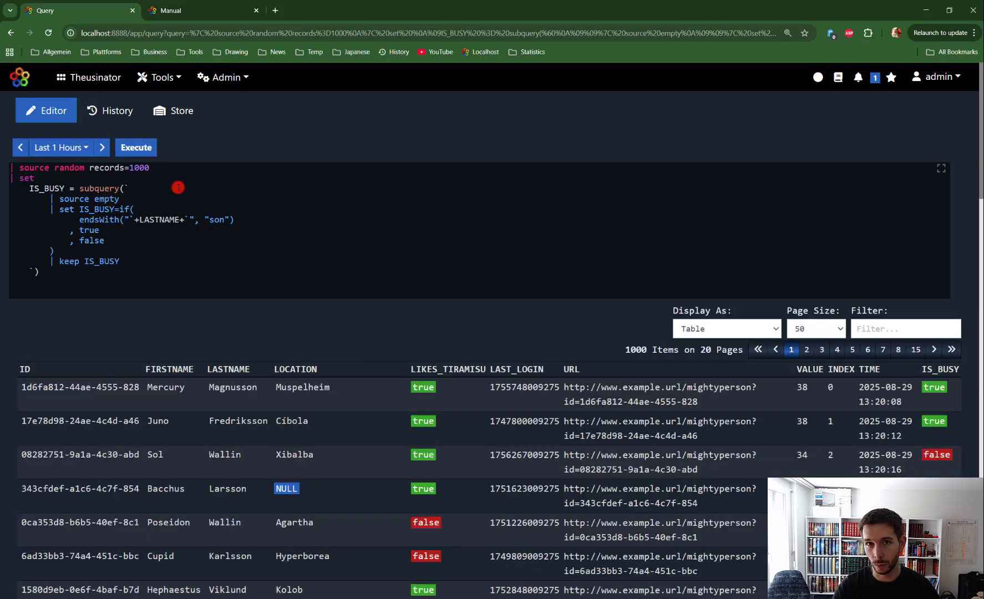
pyautogui.scroll(-1, 127, 210)
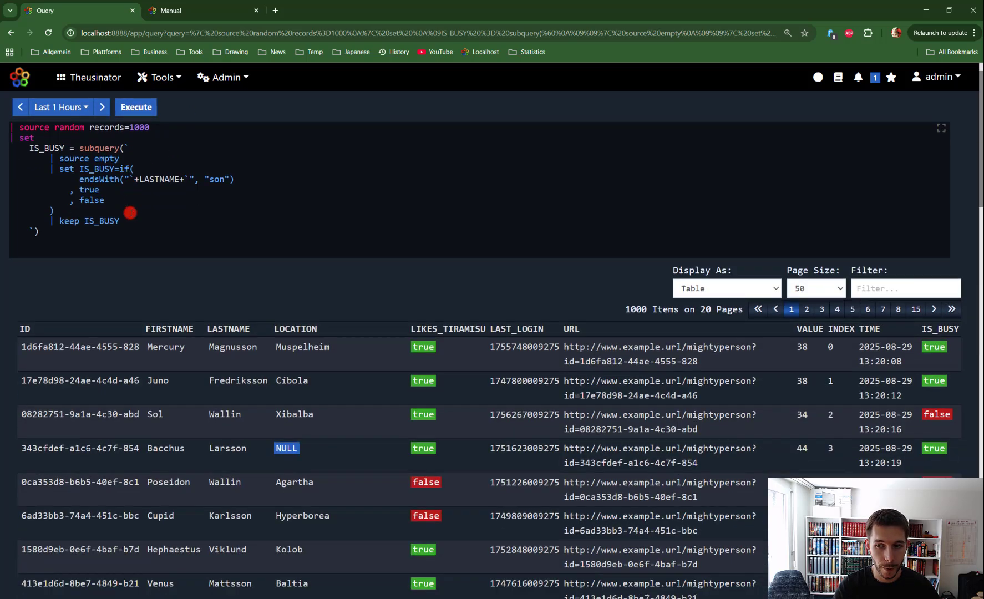